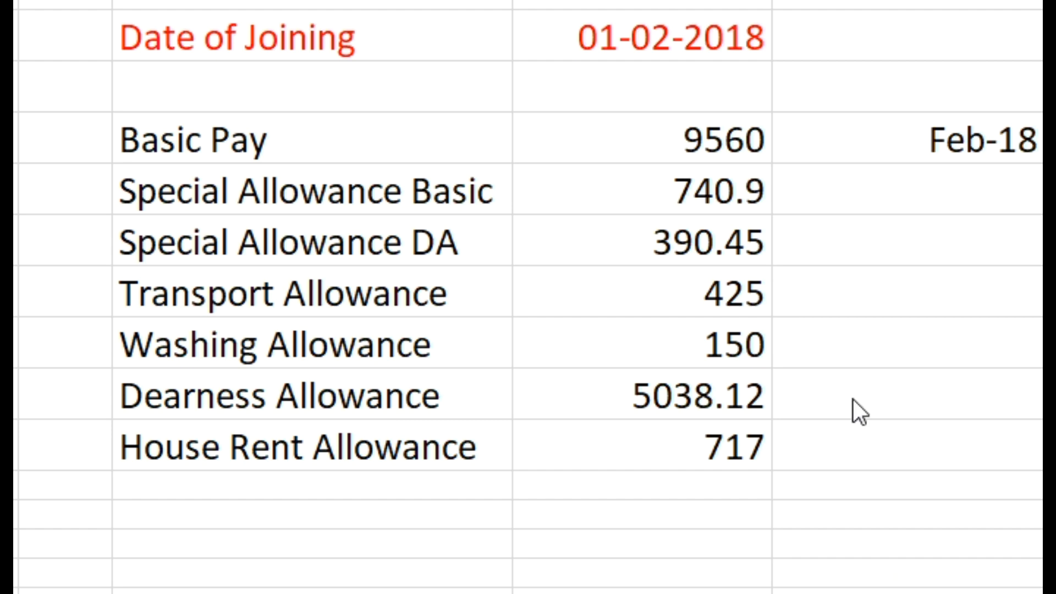
- Check the joining date and month, and mark the basic pay of 9560 on the Sub-staff pay scale
left_click(682, 36)
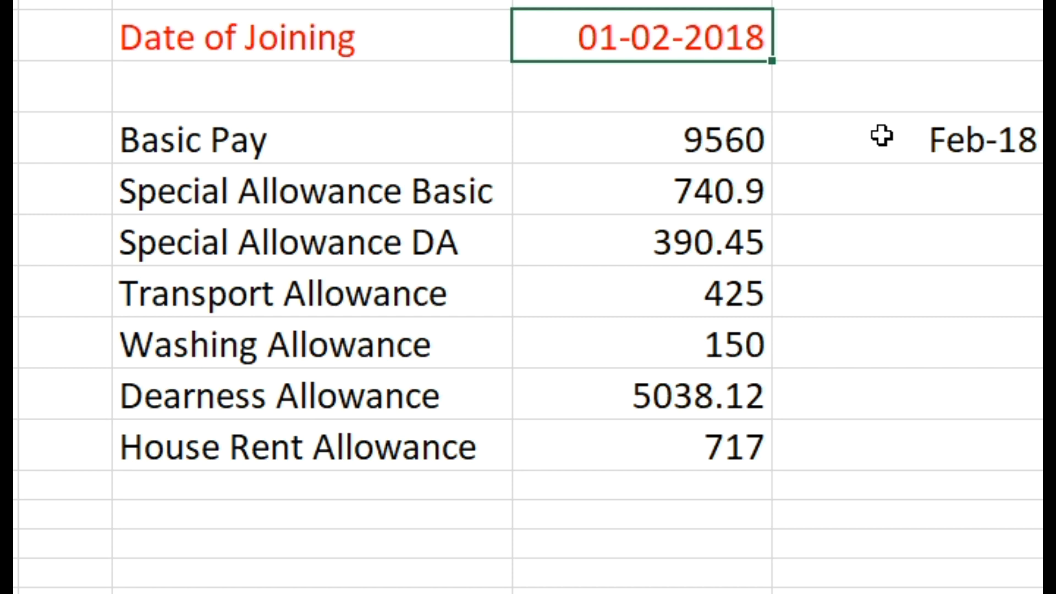
left_click(938, 145)
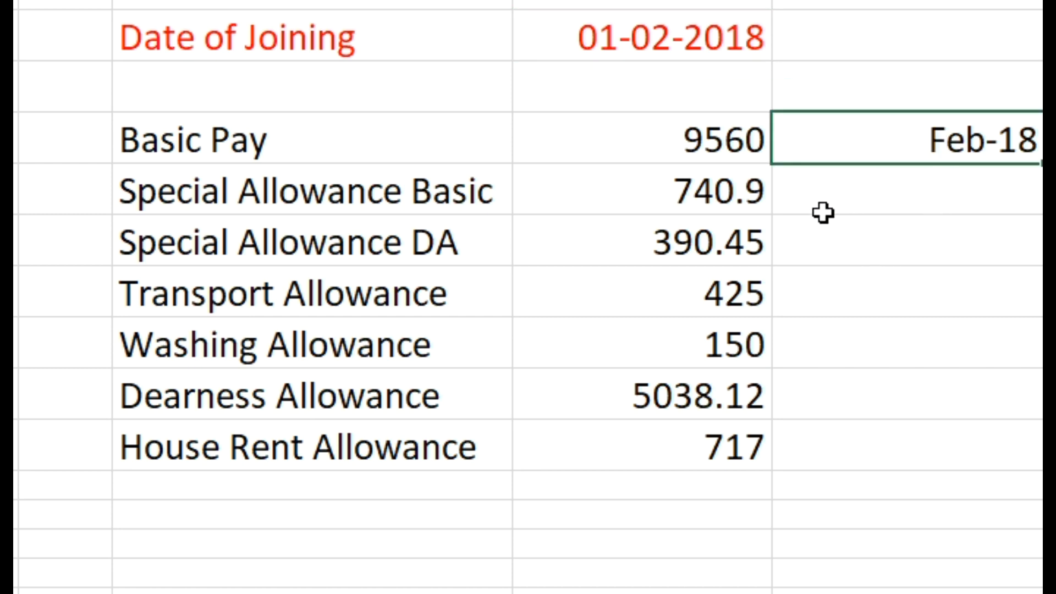
left_click(714, 144)
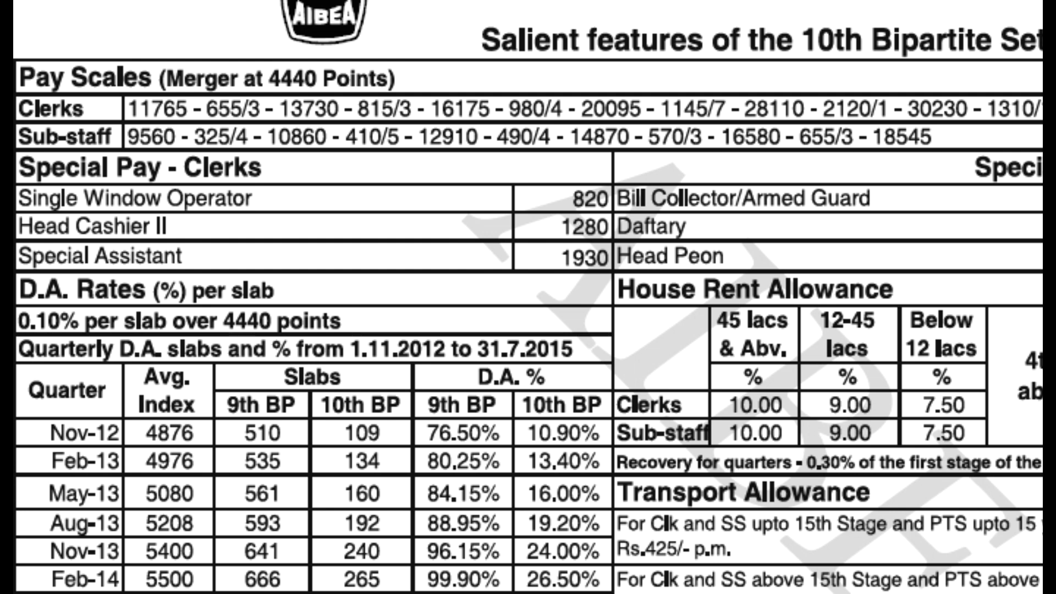
left_click_drag(109, 144, 139, 148)
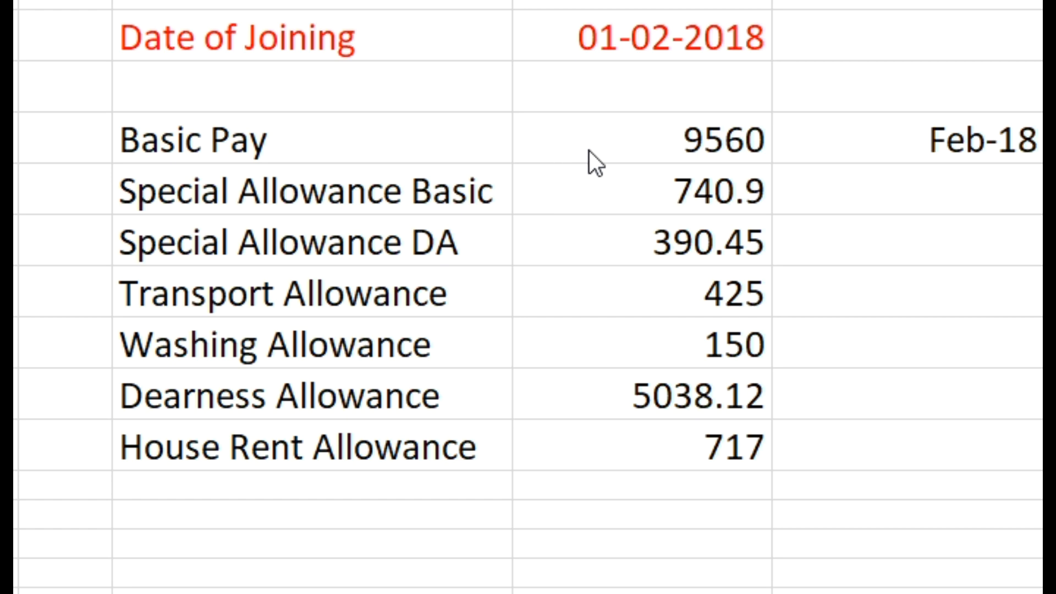
left_click(668, 147)
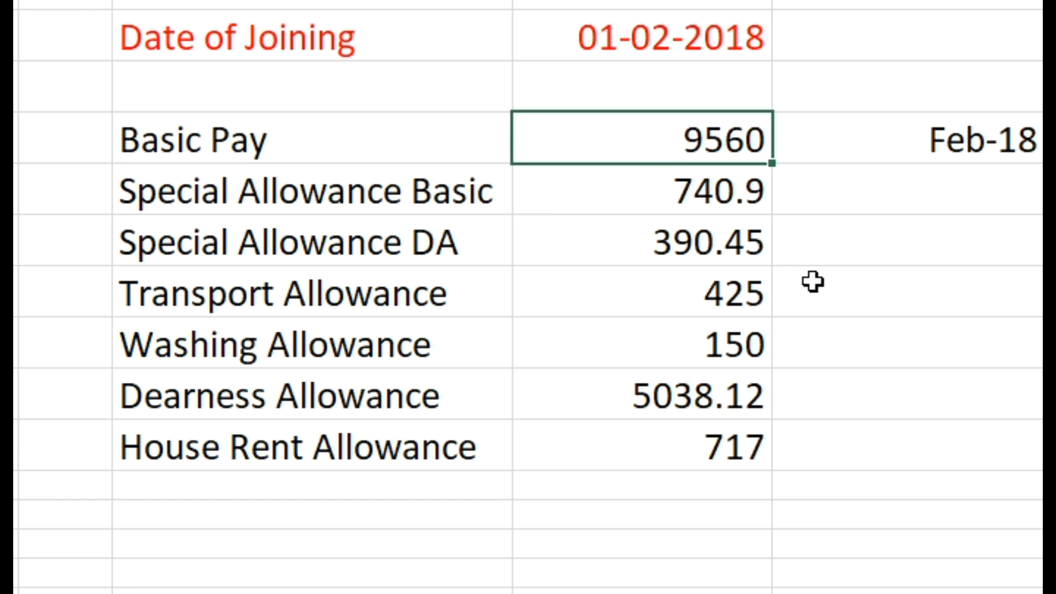
- Calculate Special Allowance Basic in the Feb-18 column with the formula =E4*7.75%
key("Down")
key("Right")
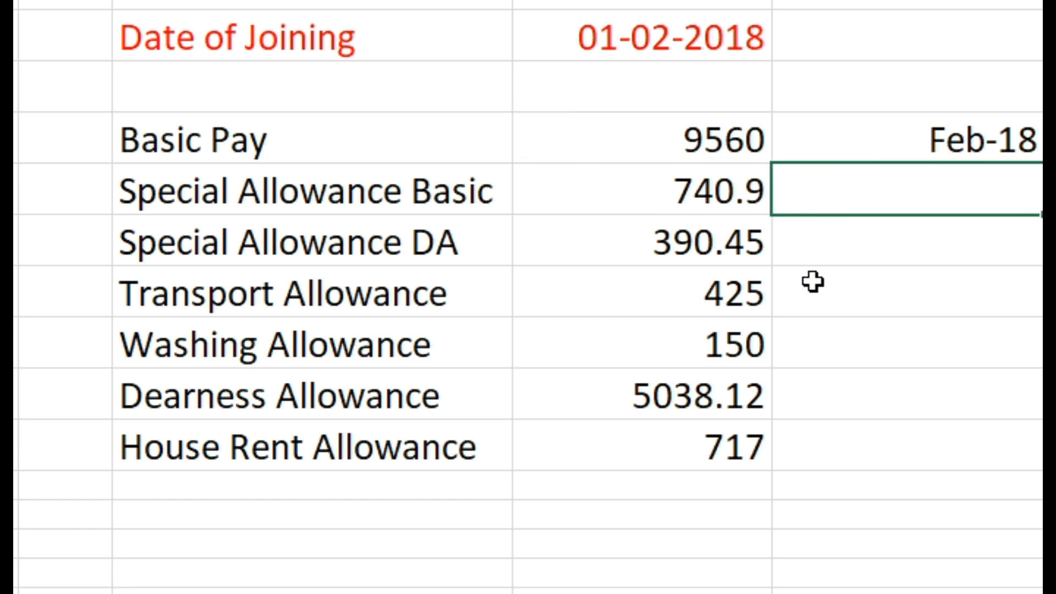
type("=")
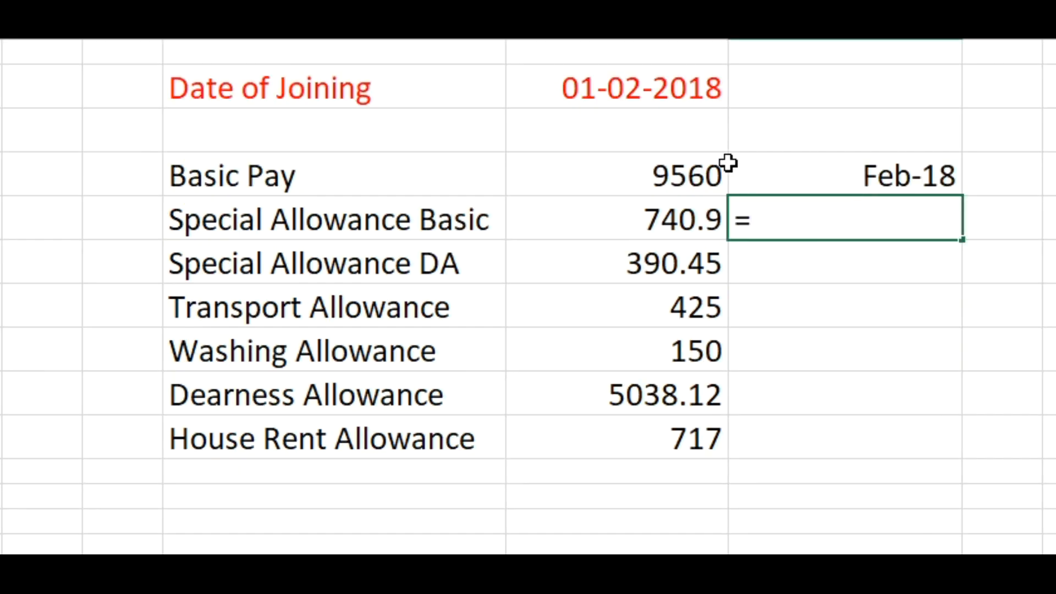
left_click(685, 165)
type("*73")
key("BackSpace")
type(".75%")
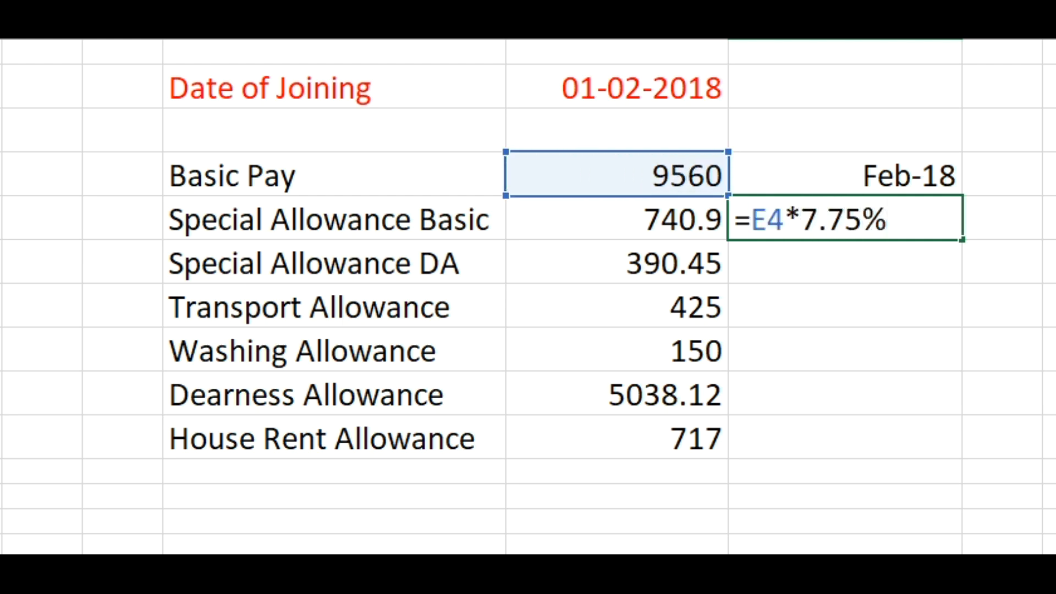
key("Return")
- Calculate Special Allowance DA in the Feb-18 column with the formula =E5*52.70%
left_click(901, 257)
type("=")
left_click(684, 209)
type("*52.70%")
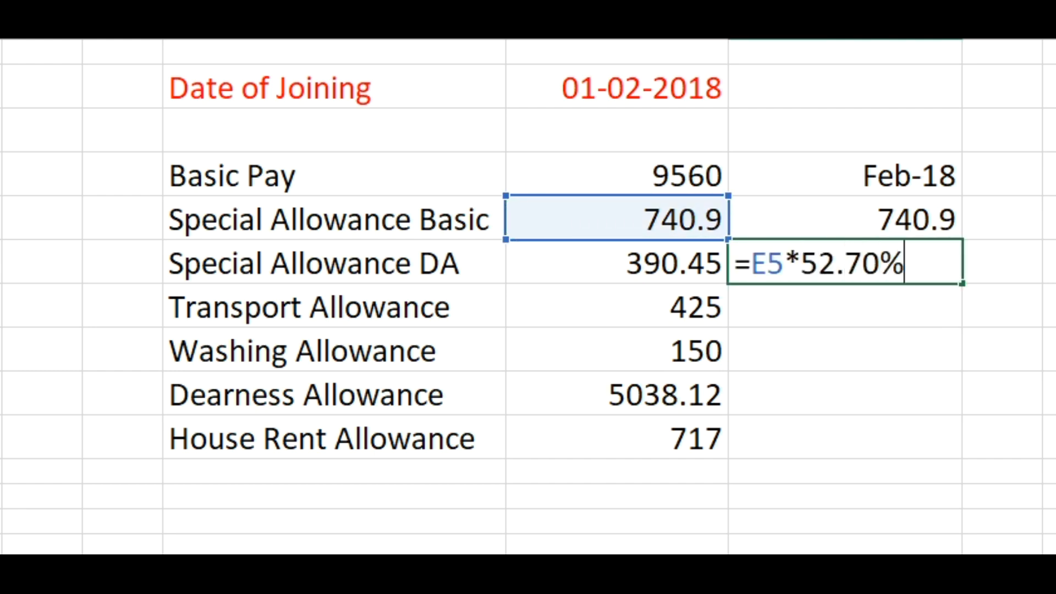
key("Return")
key("Up")
left_click(848, 39)
left_click(849, 40)
- Mark the transport and washing allowance rates on the settlement sheet and enter 425 and 150 in the Feb-18 column
left_click(877, 323)
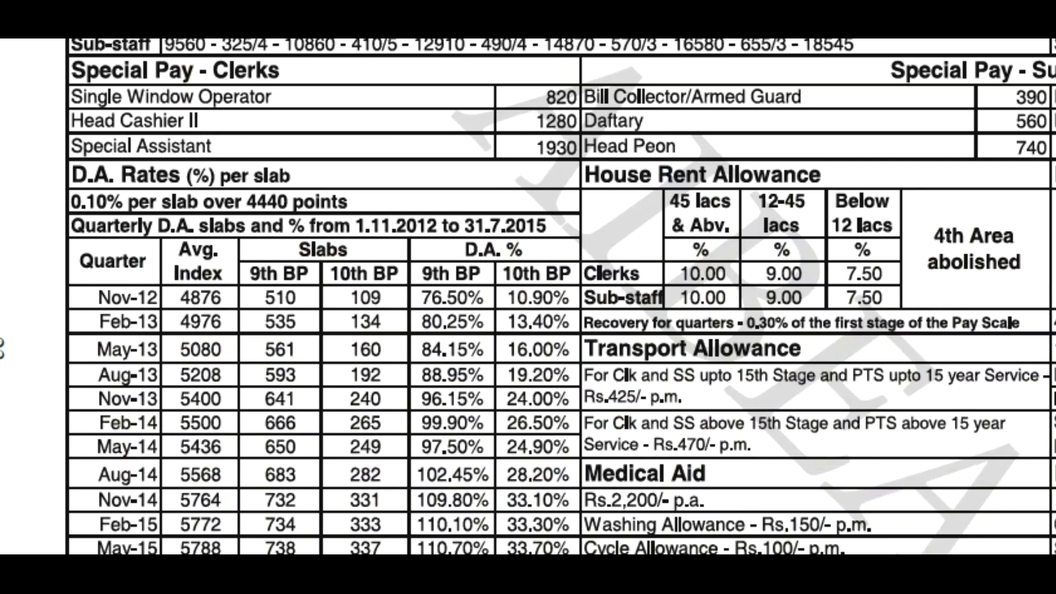
mouse_move(599, 411)
left_mouse_down()
mouse_move(660, 411)
mouse_move(667, 385)
mouse_move(587, 385)
left_mouse_up()
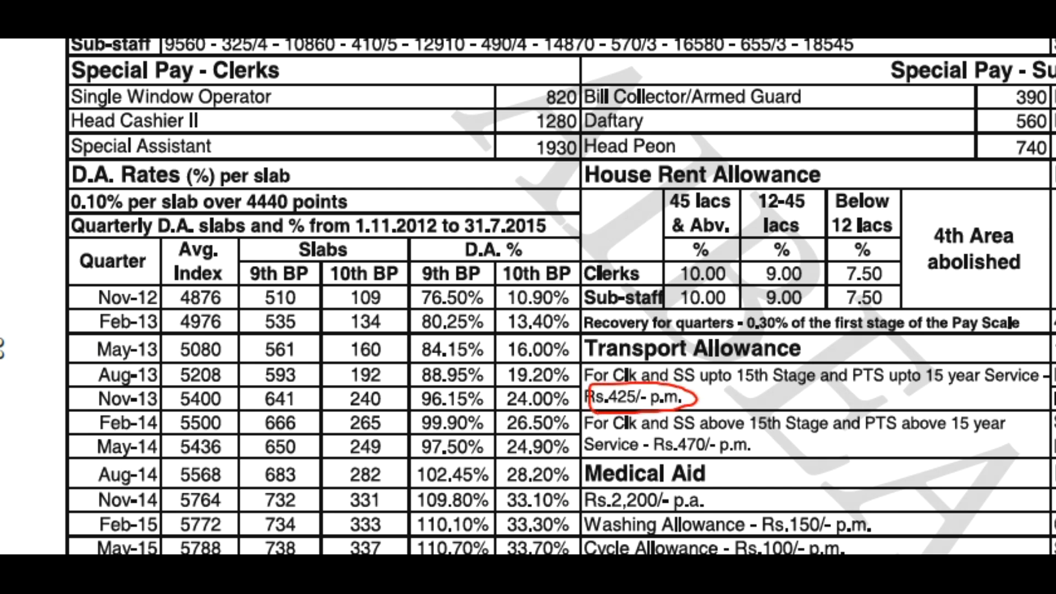
left_click_drag(880, 525, 933, 523)
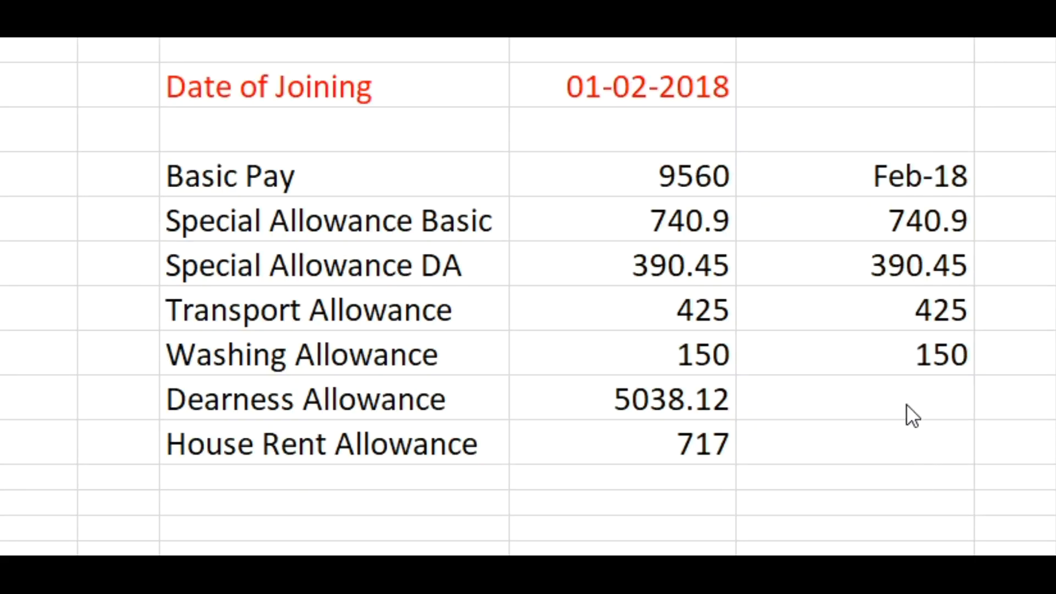
- Calculate Dearness Allowance in the Feb-18 column with the formula =E4*52.70%
left_click(908, 404)
type("=")
left_click(717, 193)
type("*52.70%")
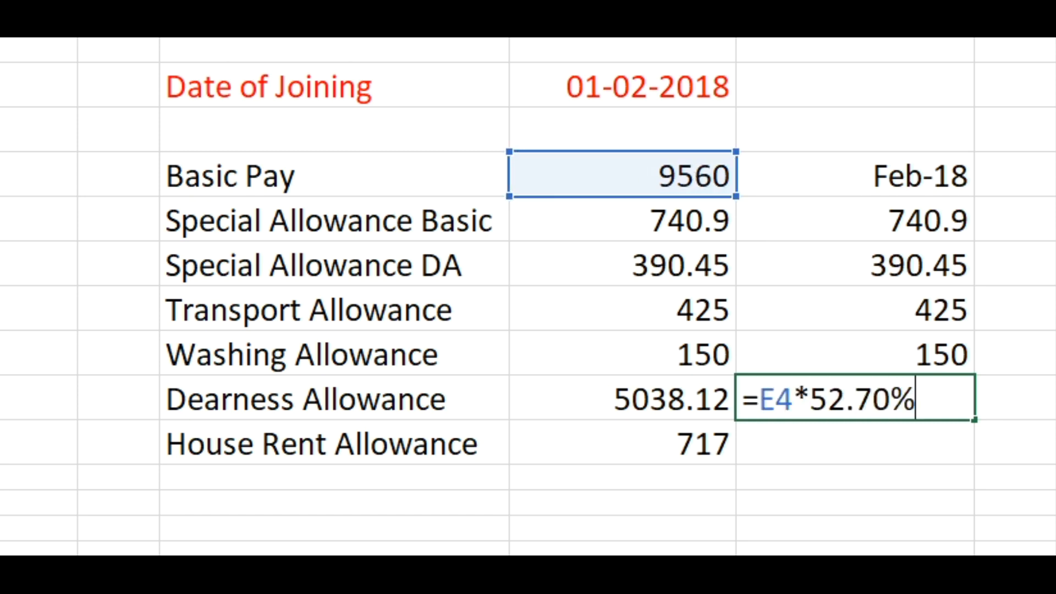
key("Return")
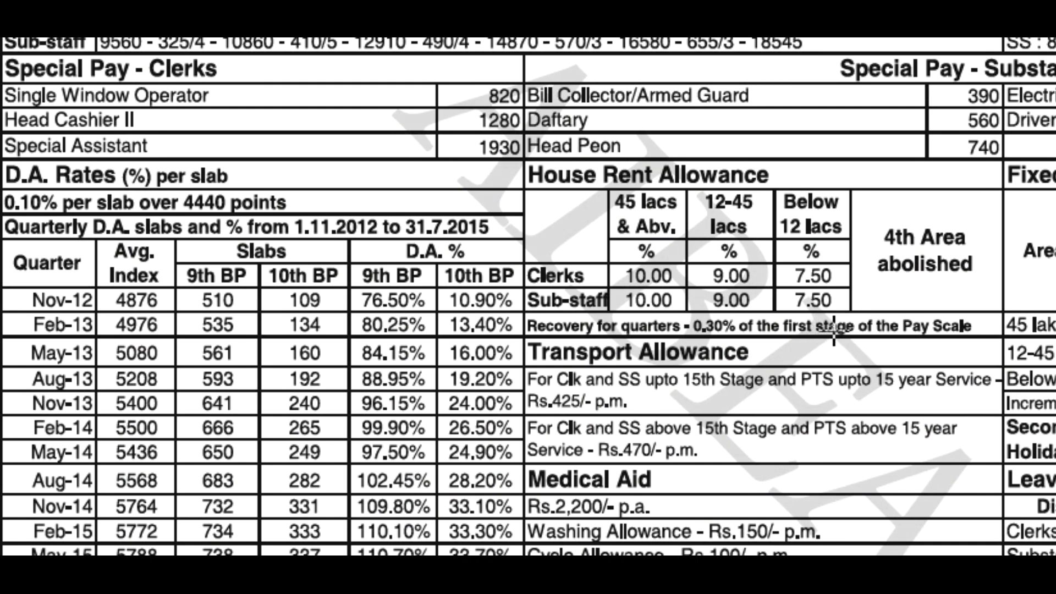
- Mark the 7.50% House Rent Allowance rate and calculate the Feb-18 House Rent Allowance as 7.50% of basic pay in E4
mouse_move(846, 266)
left_mouse_down()
mouse_move(762, 278)
mouse_move(803, 296)
mouse_move(850, 283)
mouse_move(847, 270)
left_mouse_up()
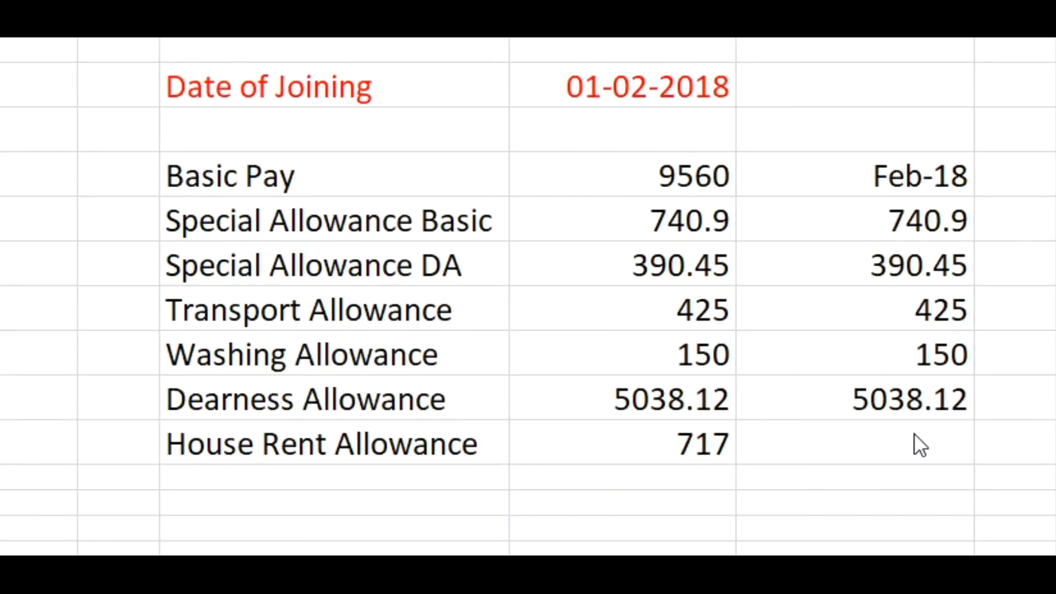
left_click(914, 436)
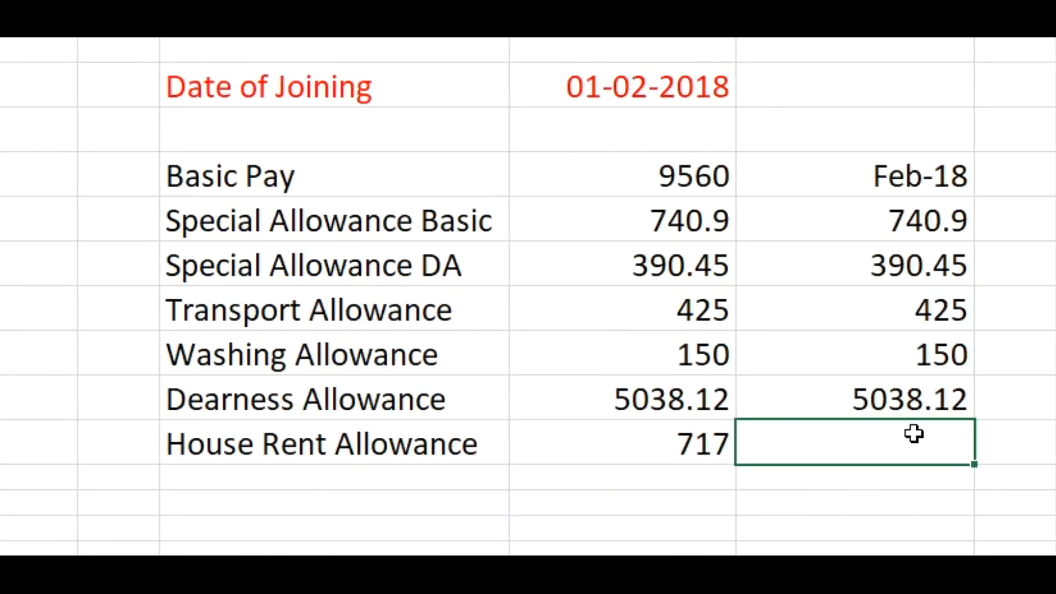
type("=")
left_click(669, 174)
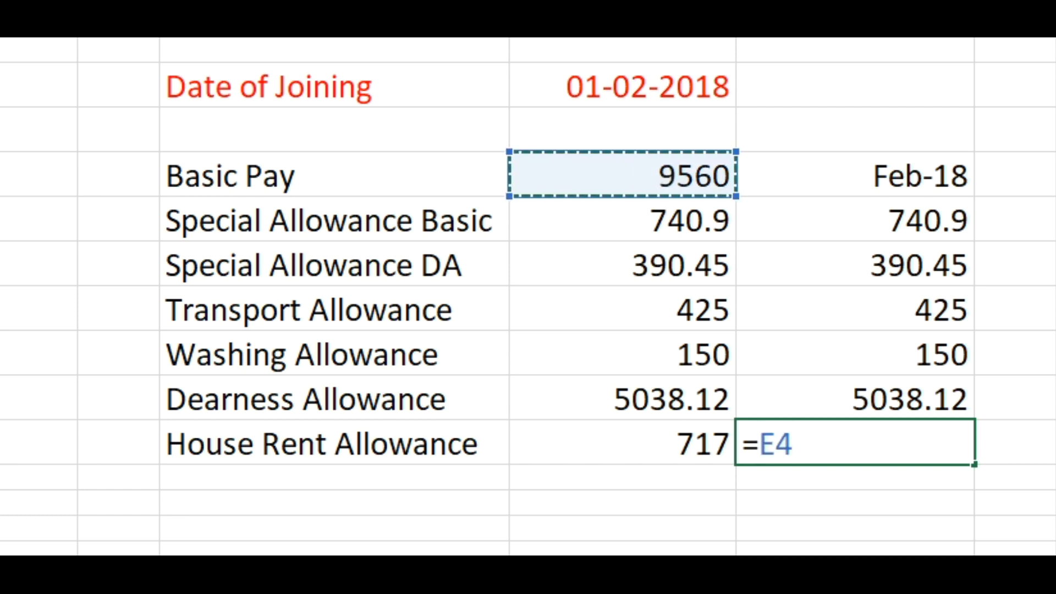
type("*7.50")
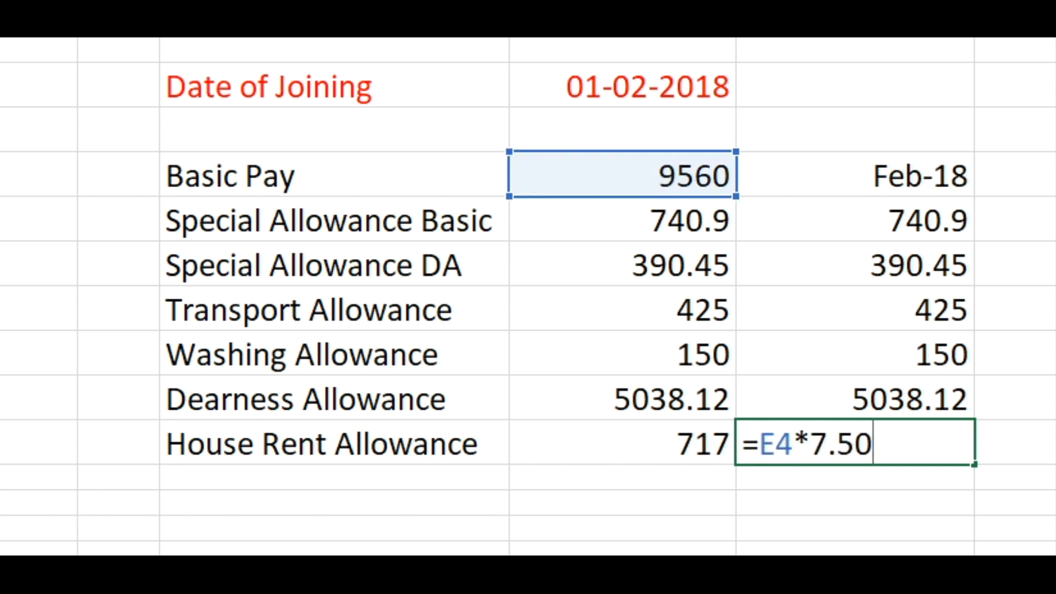
key("Return")
left_click(855, 442)
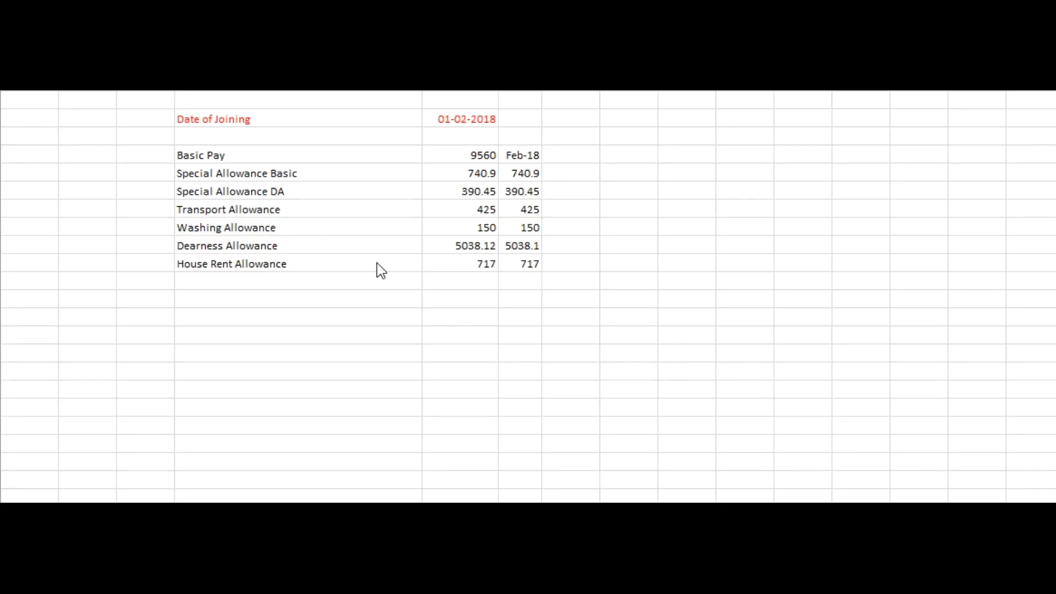
- Copy the labels from Basic Pay to House Rent Allowance and paste them transposed into the first row of a blank sheet, starting in column D
left_click_drag(245, 154, 266, 263)
key("ctrl+c")
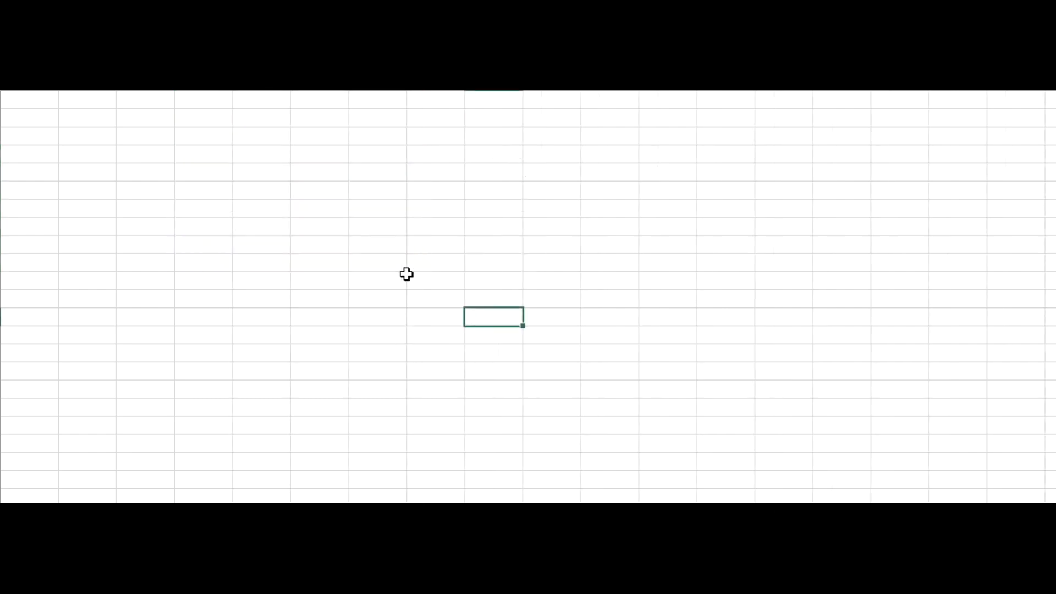
left_click(189, 97)
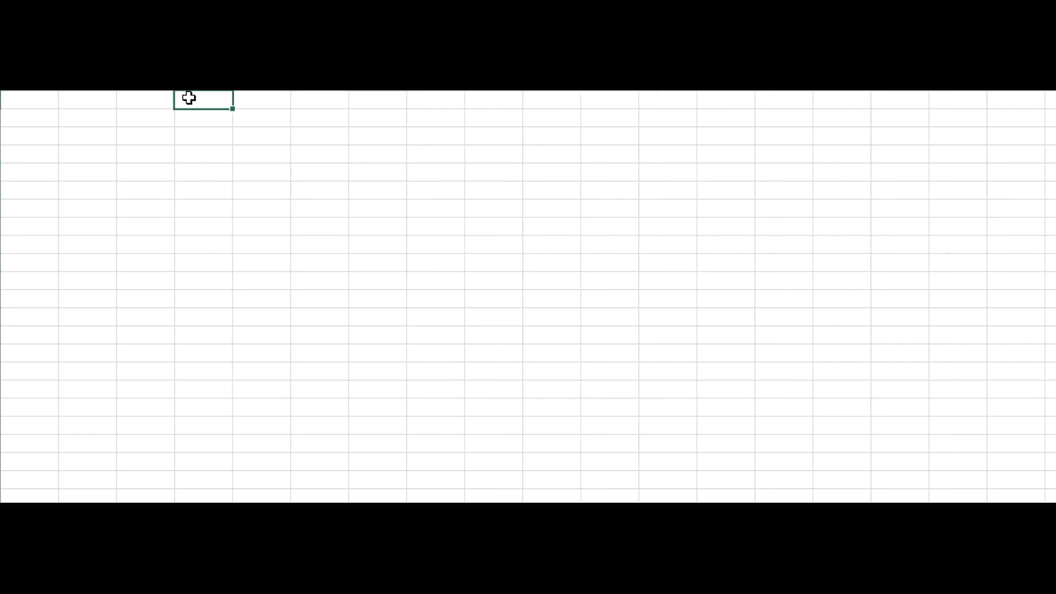
right_click(189, 97)
left_click(311, 176)
left_click(512, 243)
- Autofit the columns from Basic Pay to House Rent Allowance to the width of their headings
double_click(228, 98)
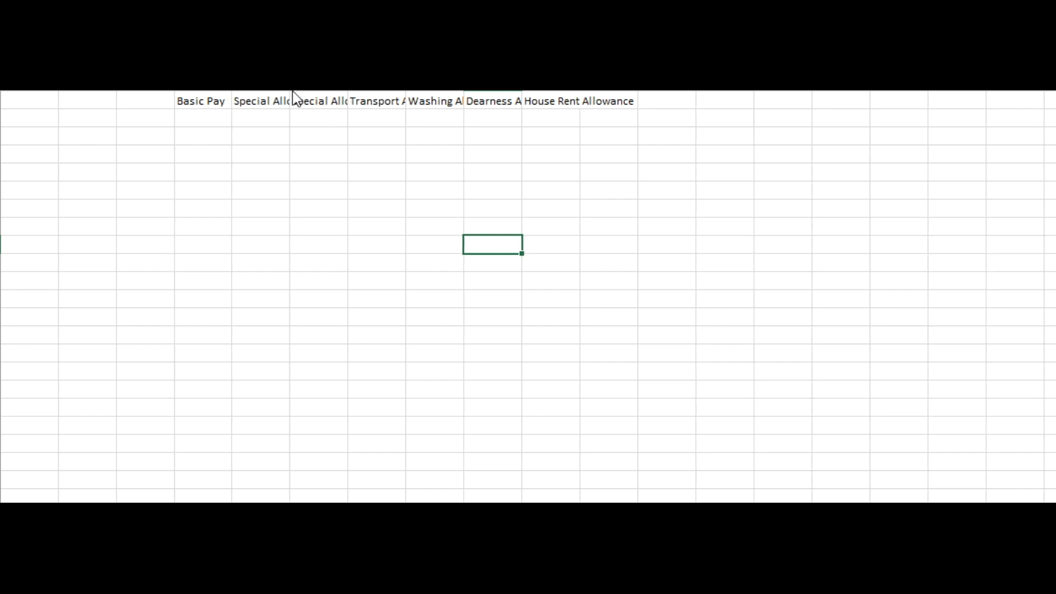
double_click(290, 98)
double_click(418, 99)
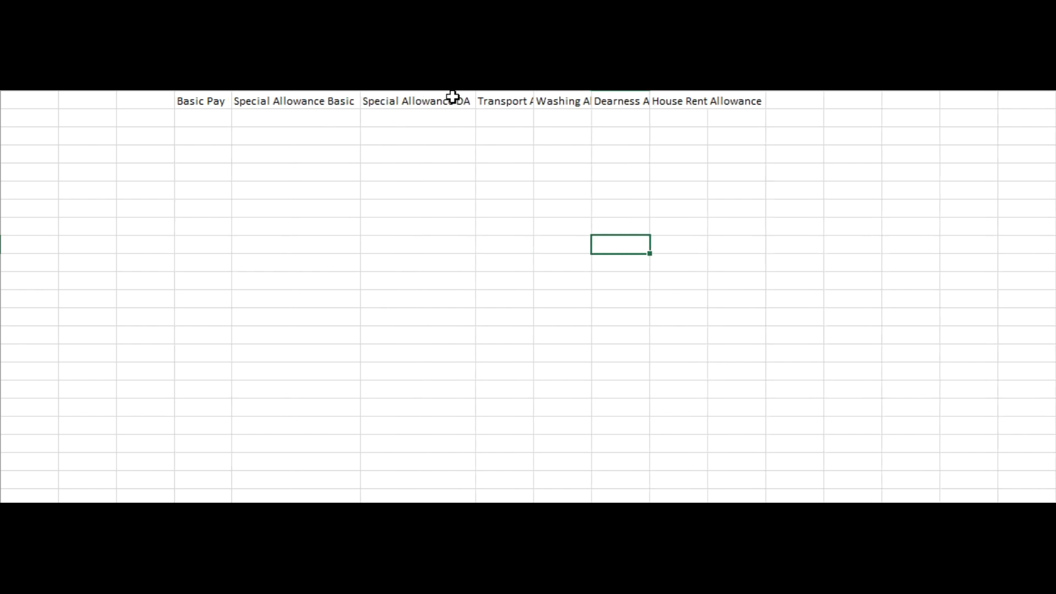
double_click(535, 101)
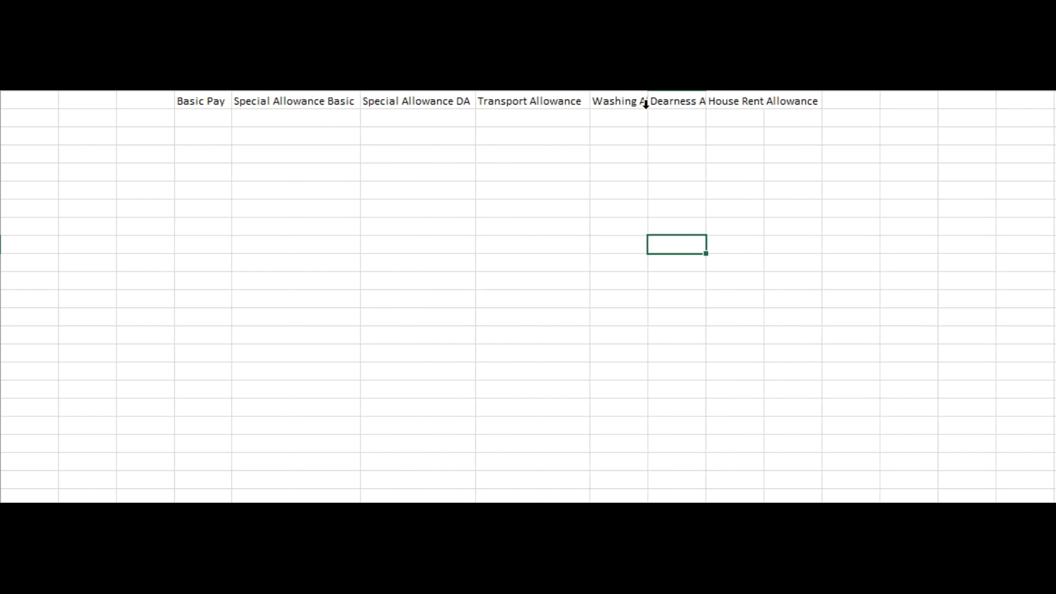
double_click(646, 101)
double_click(757, 98)
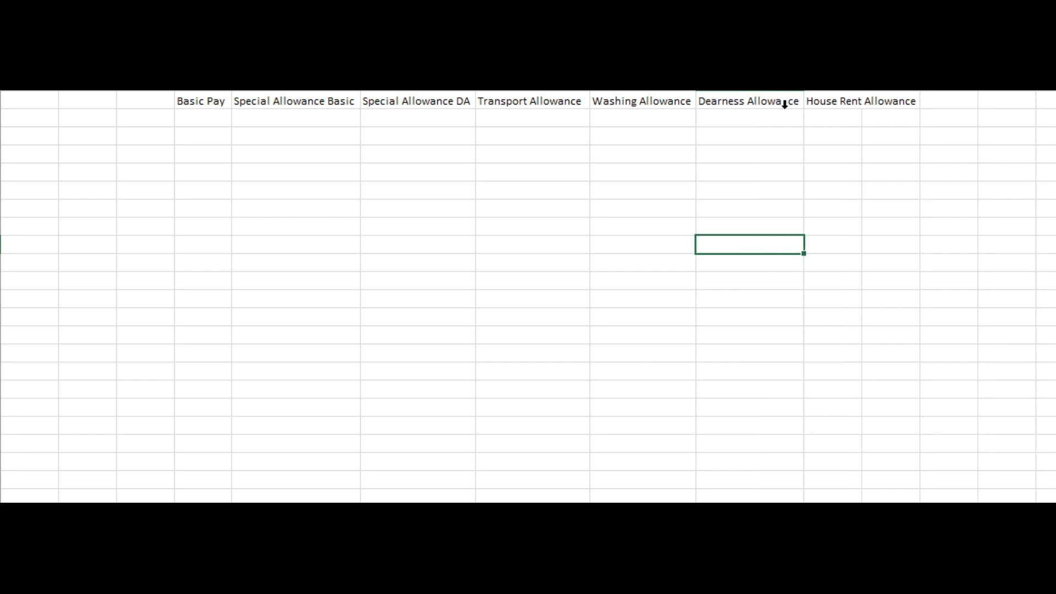
double_click(863, 99)
left_click(858, 189)
- Enter the headings S NO, Month and DA RATE in the three empty header cells before Basic Pay
left_click(24, 106)
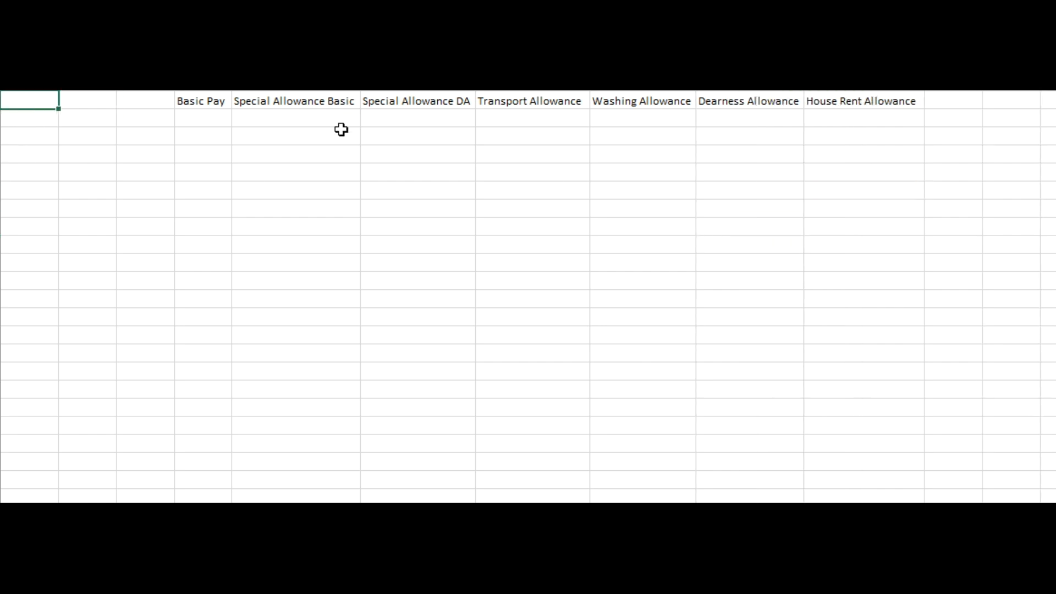
type("S NO")
key("Tab")
type("Mo")
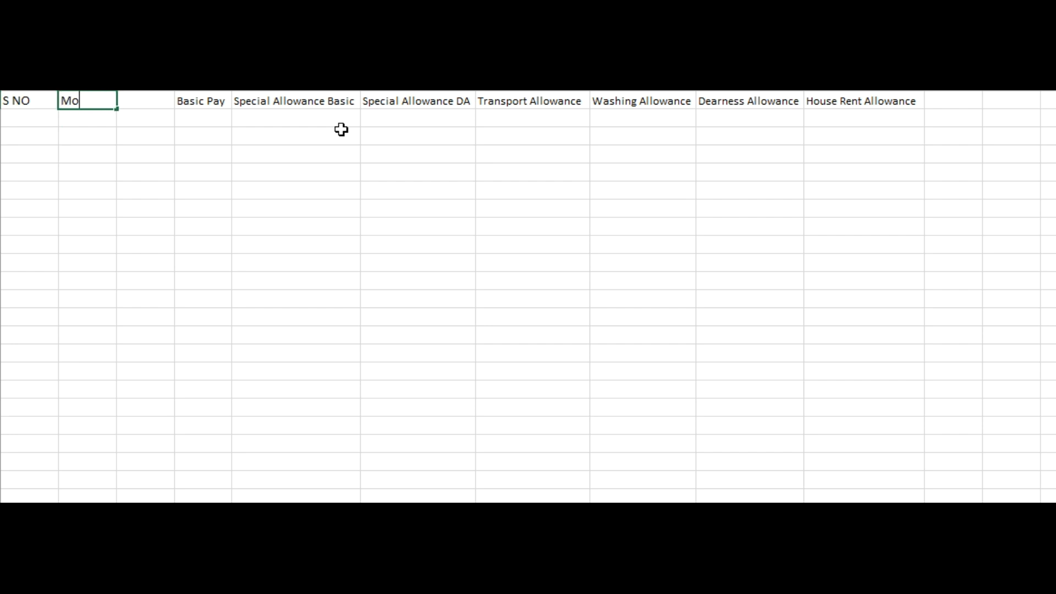
type("nth")
key("Tab")
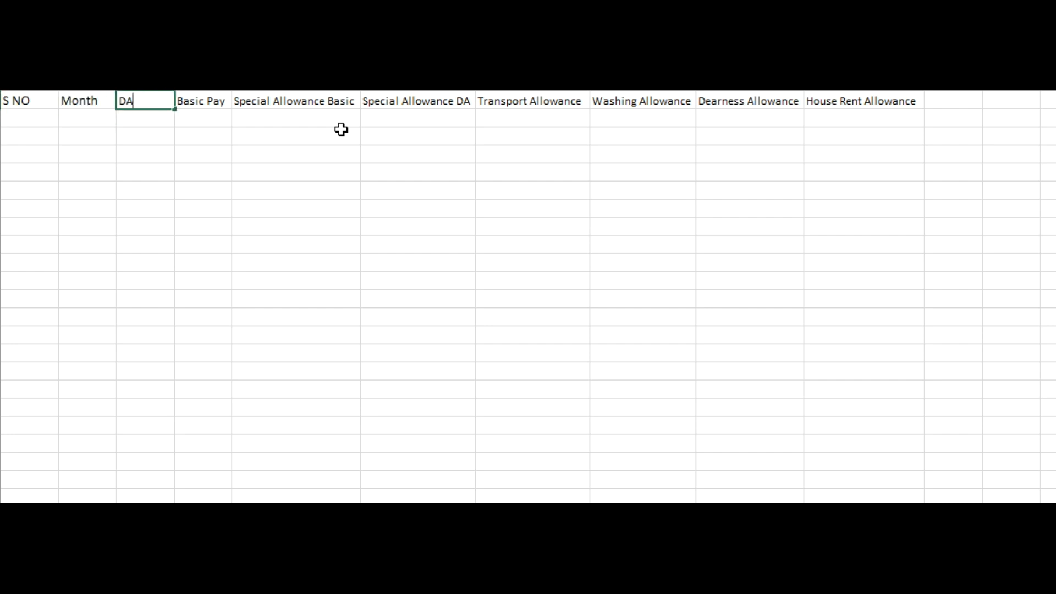
key("Tab")
key("Left")
- Enter Nov-17 and Dec-17 under Month and extend the monthly series down to Oct-20
left_click(77, 117)
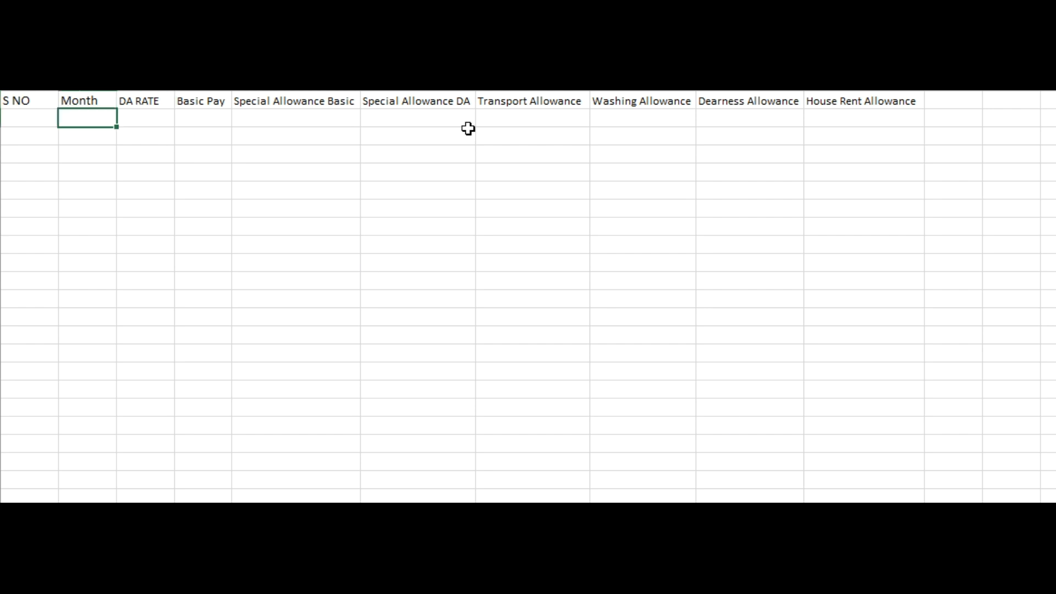
key("Return")
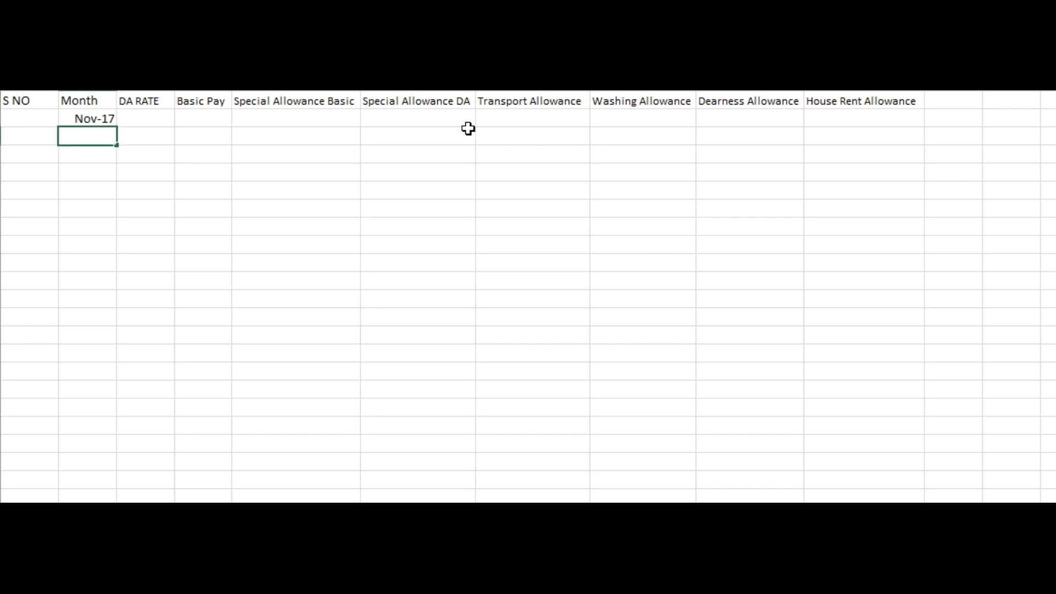
type("Dec 2017")
key("Return")
key("Up")
key("shift+Up")
left_click_drag(117, 145, 101, 198)
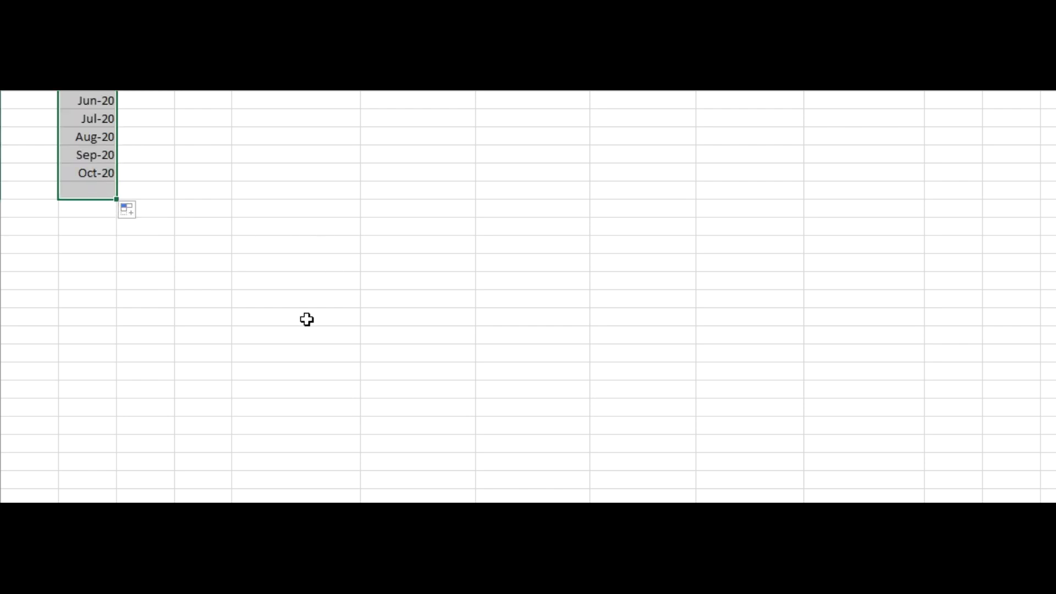
scroll(321, 310, "up", 6)
scroll(321, 310, "up", 5)
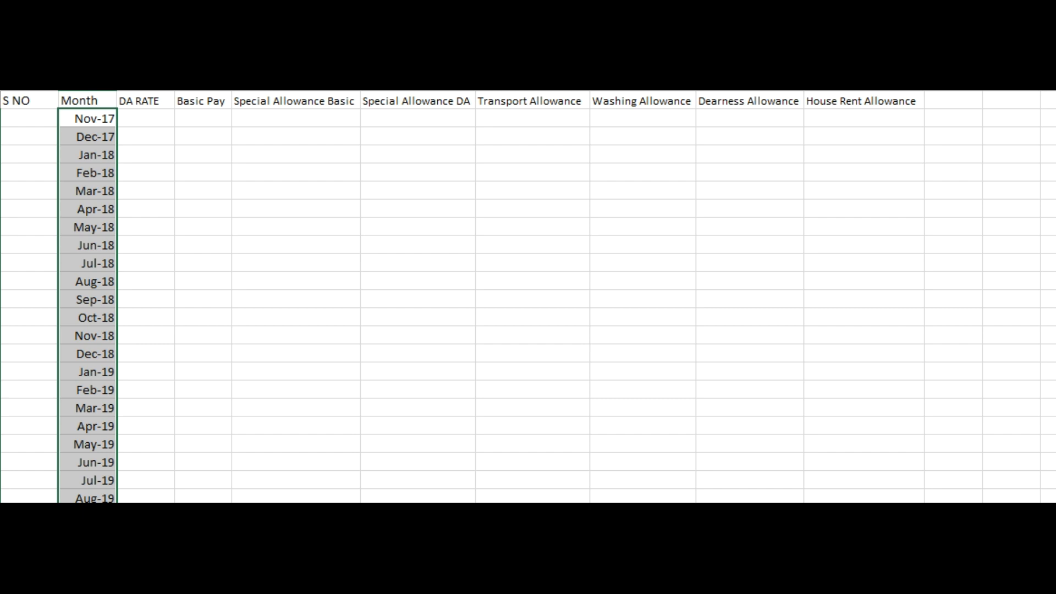
left_click(217, 188)
- Paste the copied monthly DA rates into the DA RATE column, starting in the Nov-17 row
left_click(153, 122)
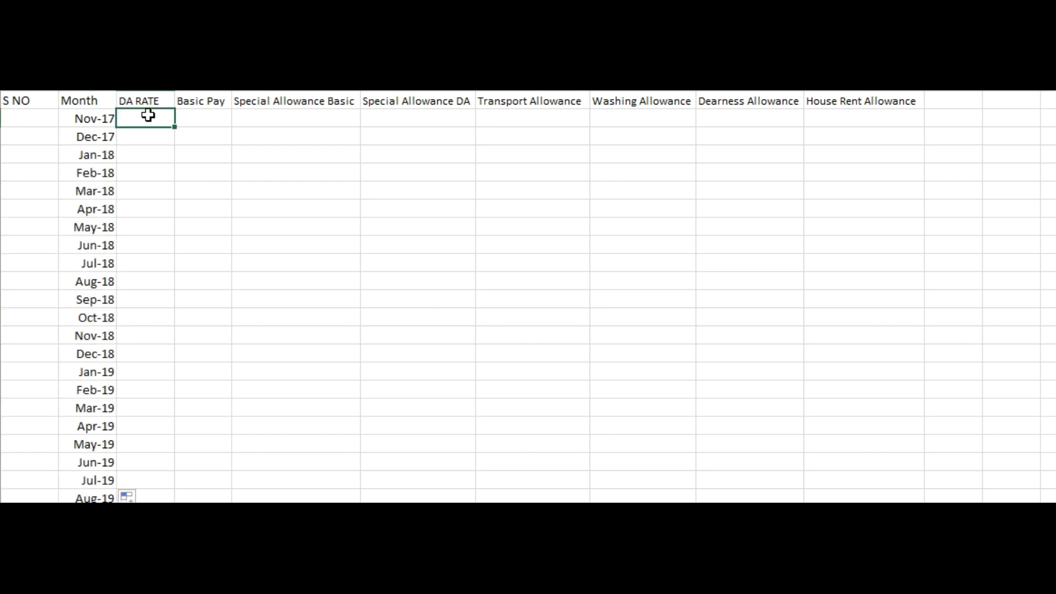
right_click(148, 118)
left_click(219, 196)
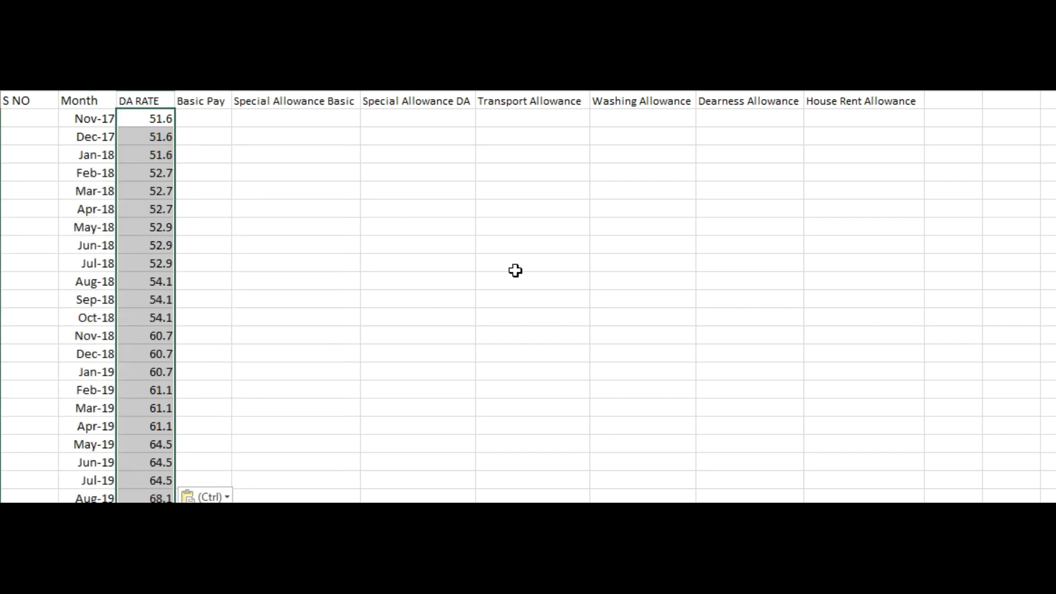
scroll(510, 270, "down", 10)
scroll(509, 270, "up", 7)
scroll(517, 270, "up", 3)
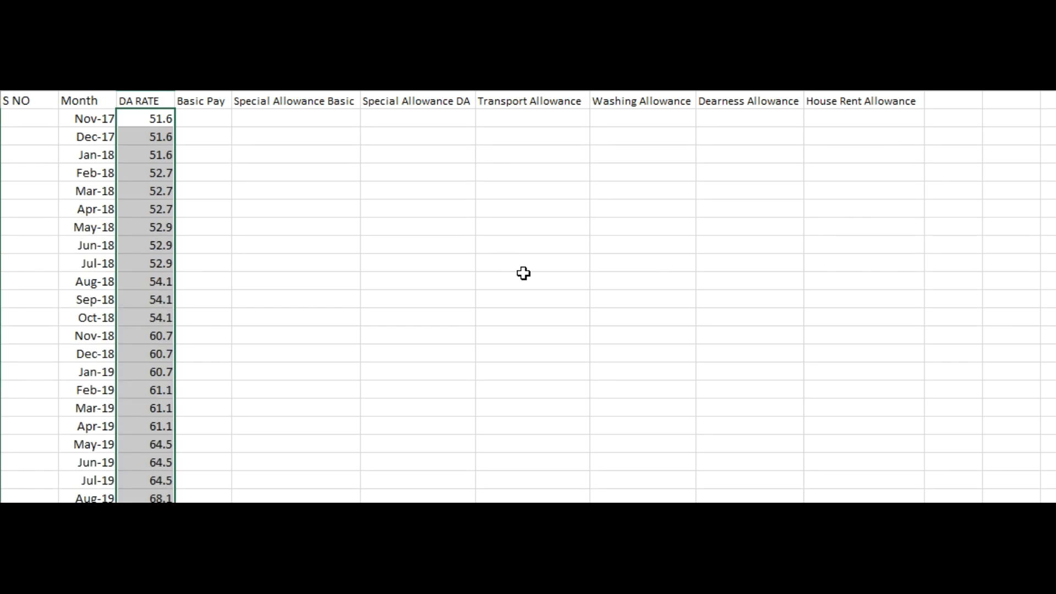
- Enter 9560 as the Basic Pay in the Nov-17 row
scroll(523, 275, "down", 7)
scroll(523, 278, "up", 1)
scroll(523, 279, "up", 7)
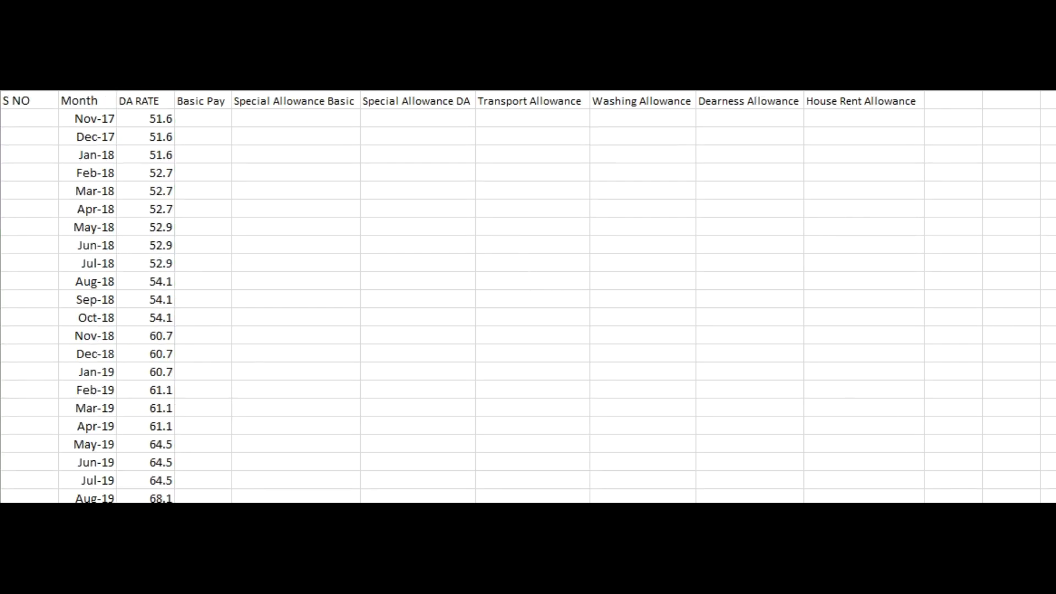
left_click(207, 112)
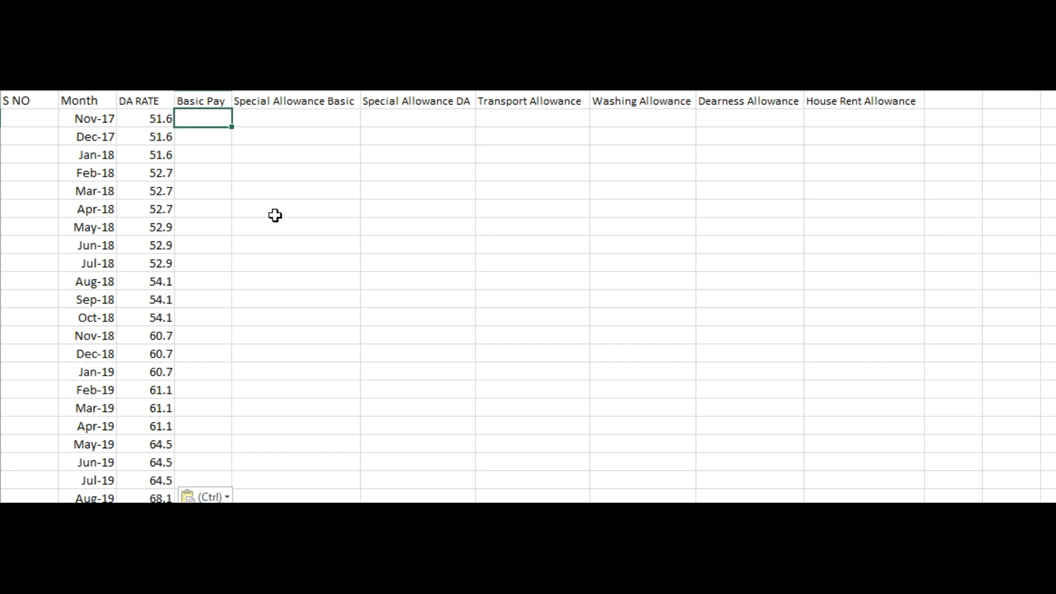
scroll(272, 226, "down", 5)
scroll(272, 226, "down", 1)
scroll(273, 226, "up", 6)
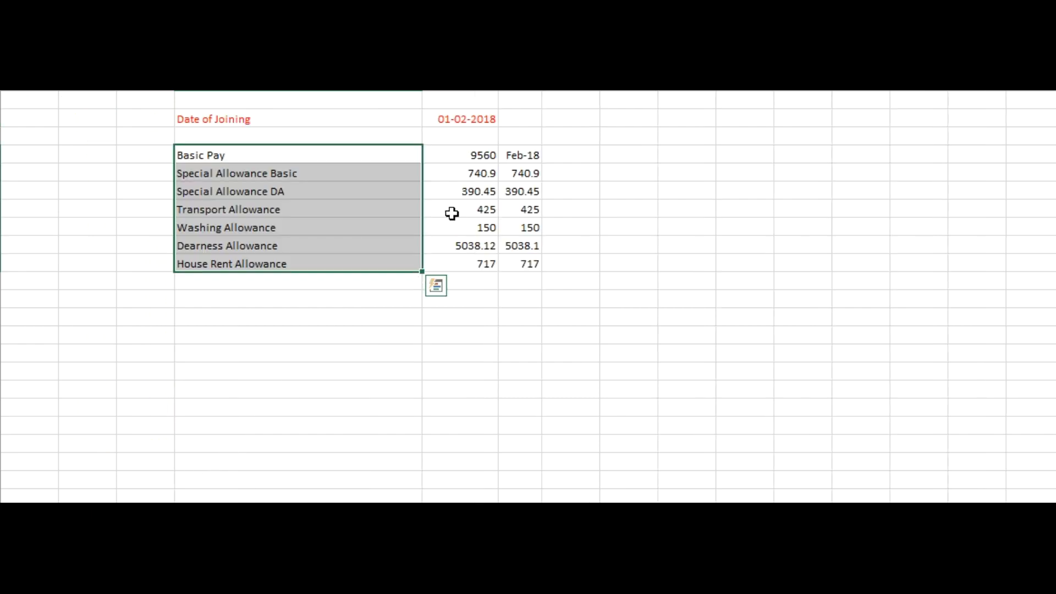
left_click(483, 155)
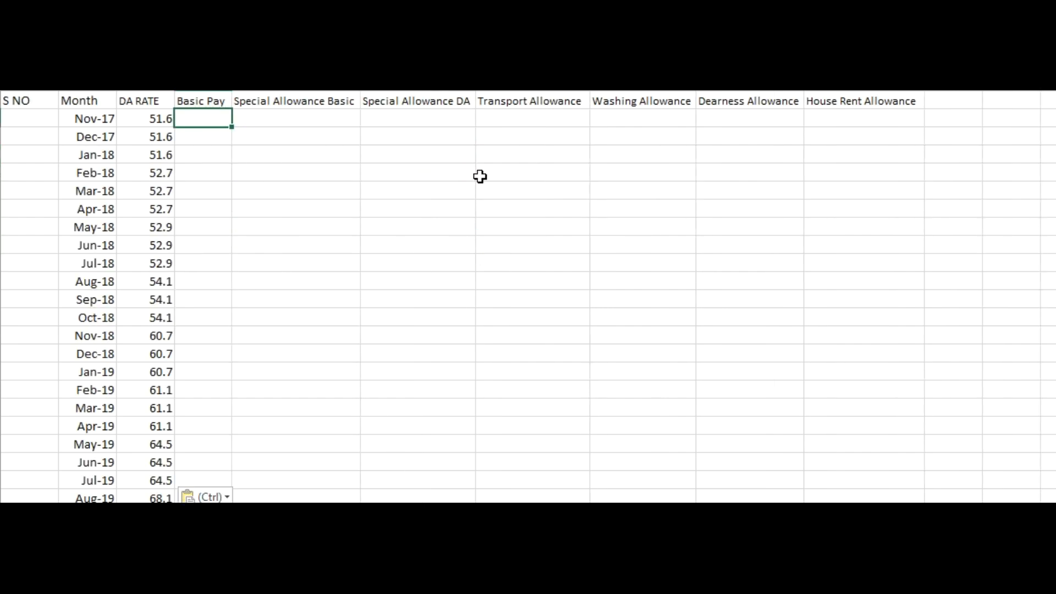
type("9560")
key("Return")
key("Up")
key("Right")
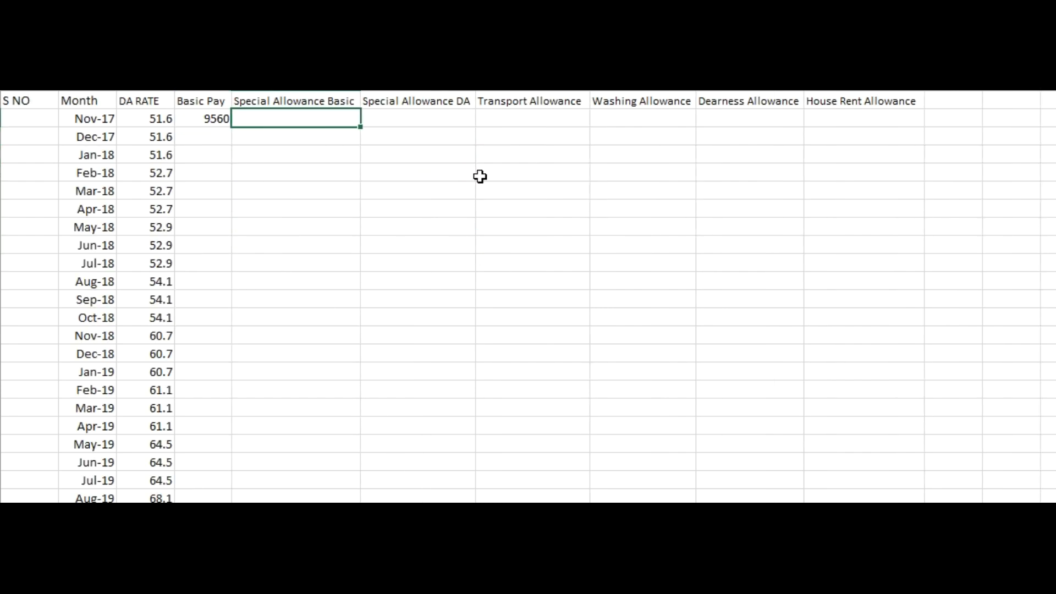
- Calculate the Nov-17 Special Allowance Basic as 7.75% of Basic Pay with the formula =D2*7.75%
type("=")
left_click(208, 119)
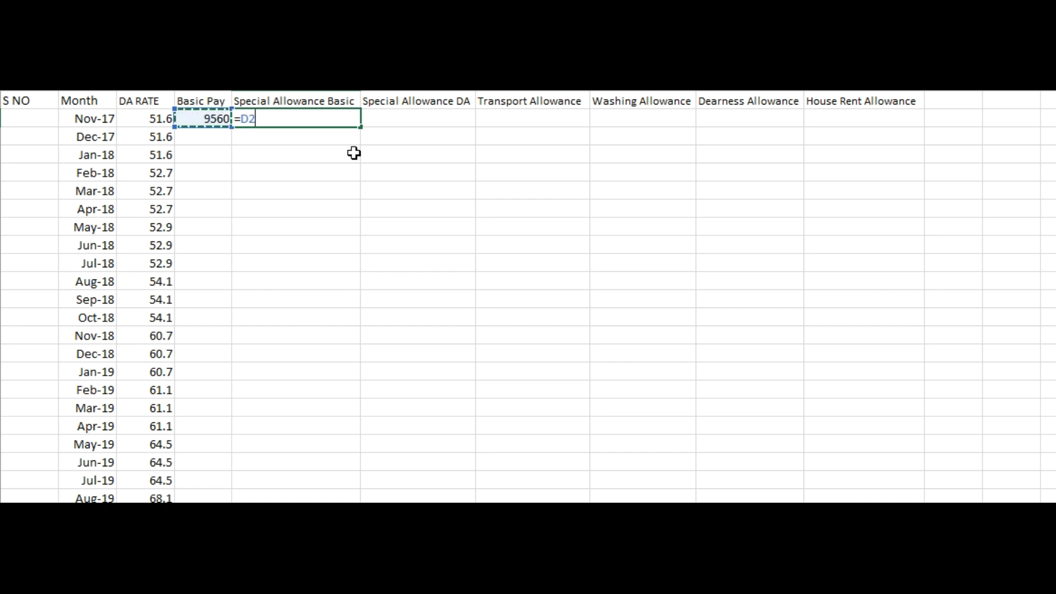
type("*")
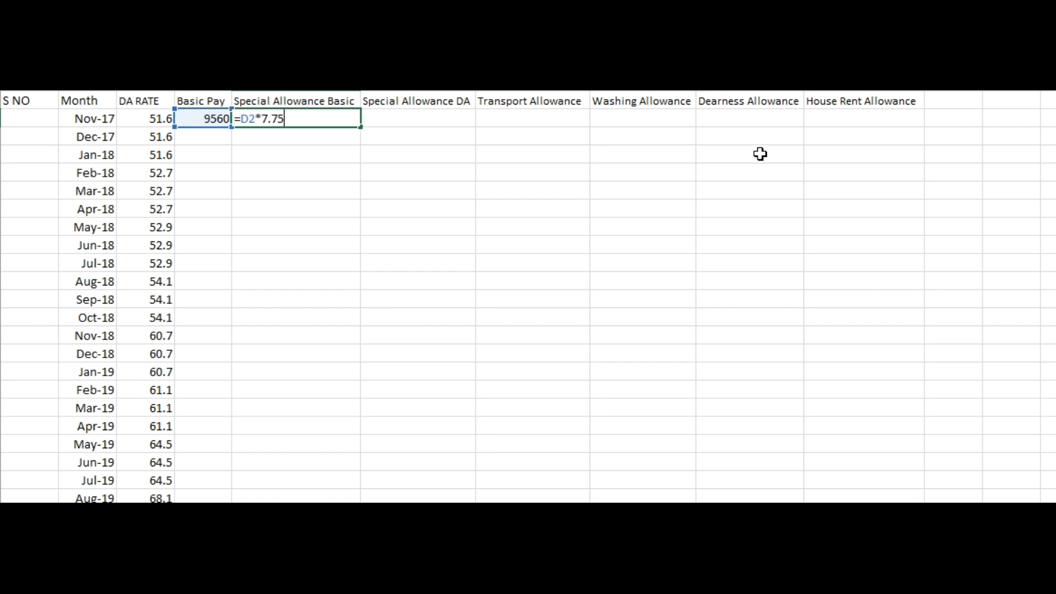
type("7.75%")
key("Tab")
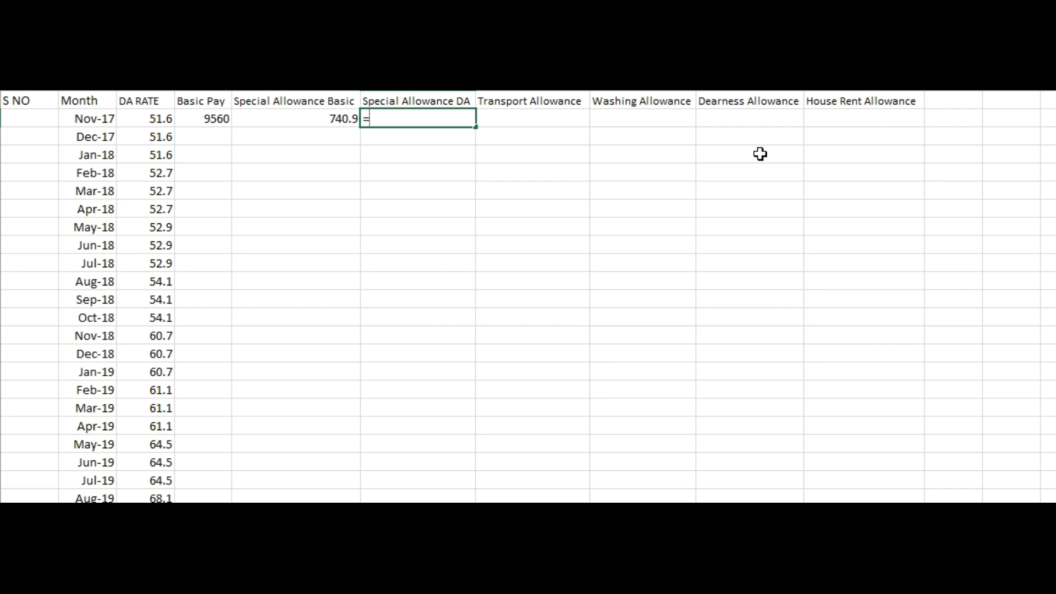
- Calculate the Nov-17 Special Allowance DA by multiplying Special Allowance Basic (E2) by the DA rate (C2) as a percentage
type("*")
left_click(164, 118)
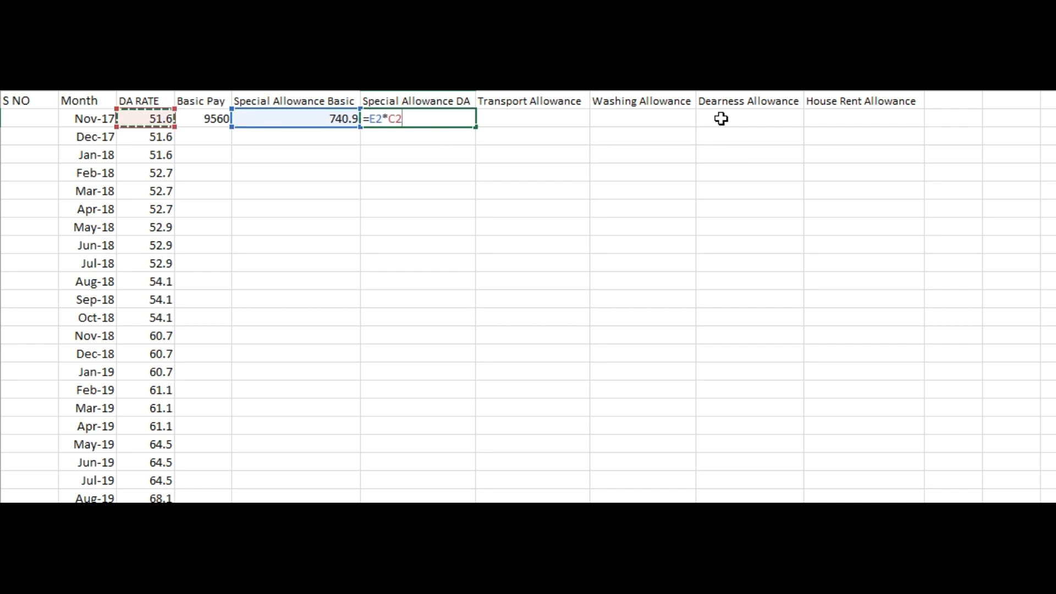
key("Return")
key("Up")
key("Right")
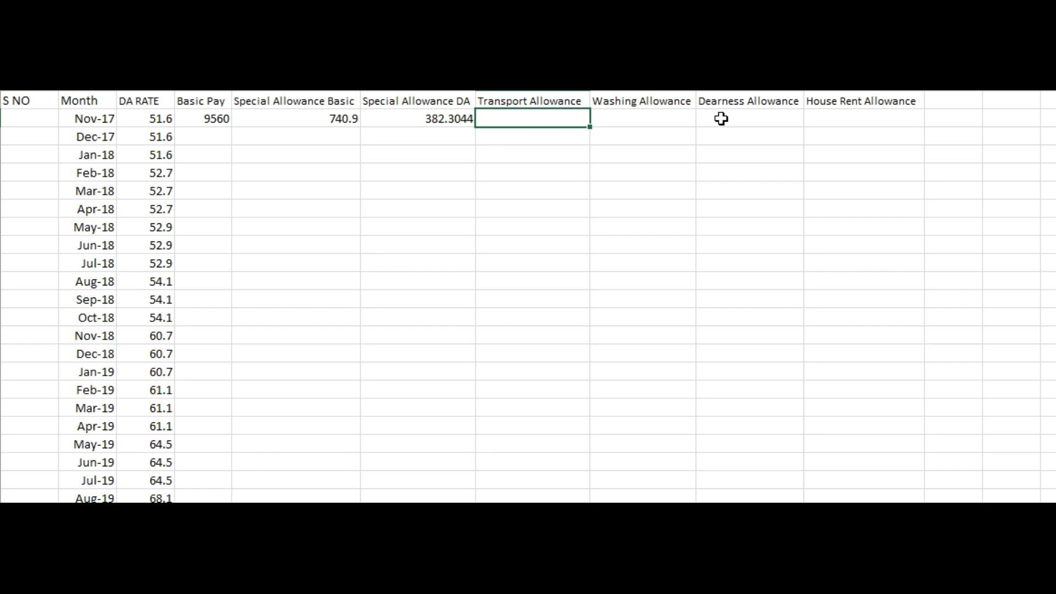
- Enter 425 as the Transport Allowance and 150 as the Washing Allowance for Nov-17
type("425")
key("Return")
key("Up")
key("Right")
key("Return")
key("Up")
key("Right")
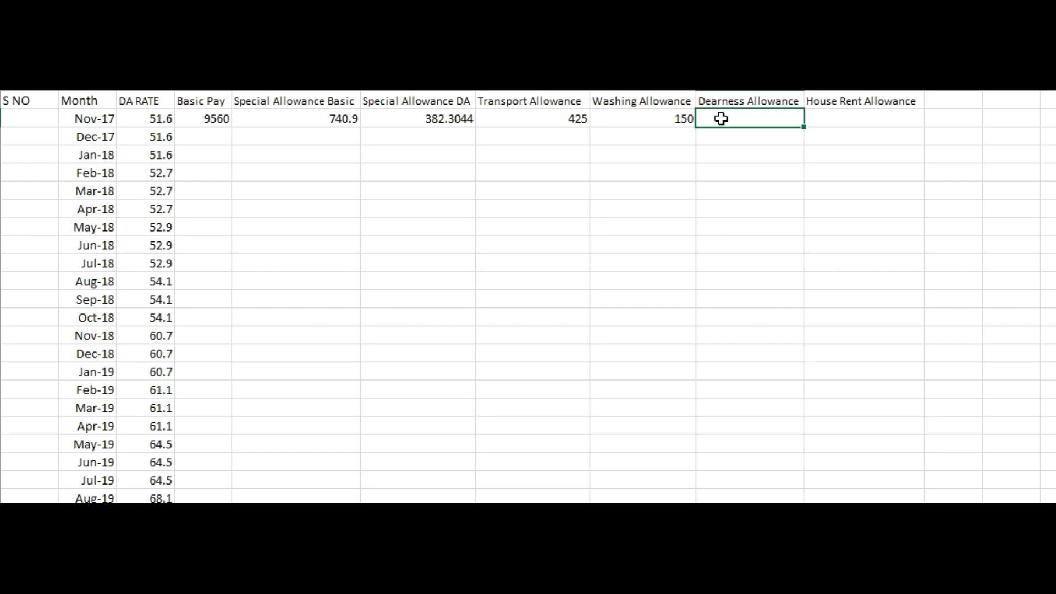
- Calculate the Nov-17 Dearness Allowance by multiplying Basic Pay (D2) by the DA rate (C2) as a percentage
type("=")
left_click(214, 122)
type("*")
left_click(150, 119)
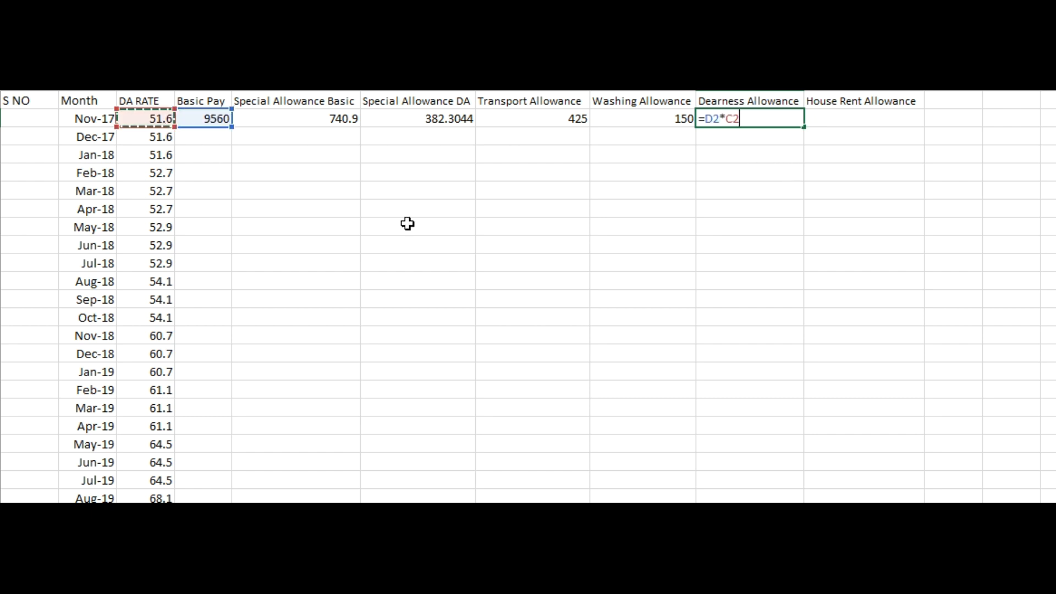
key("ctrl+Return")
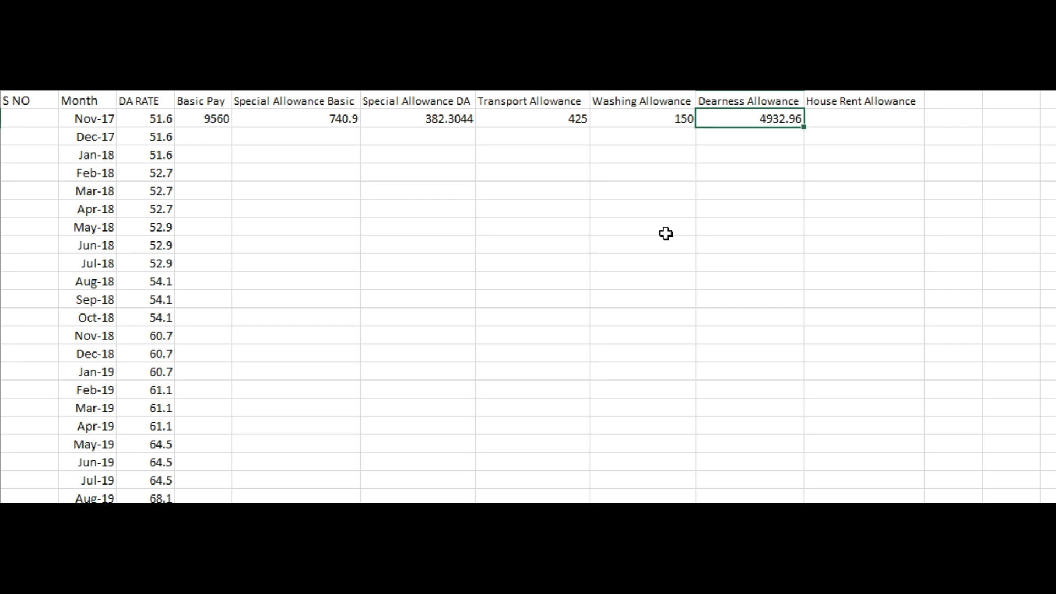
- Calculate the Nov-17 House Rent Allowance as 7.5% of Basic Pay (D2)
key("Right")
type("=")
left_click(213, 119)
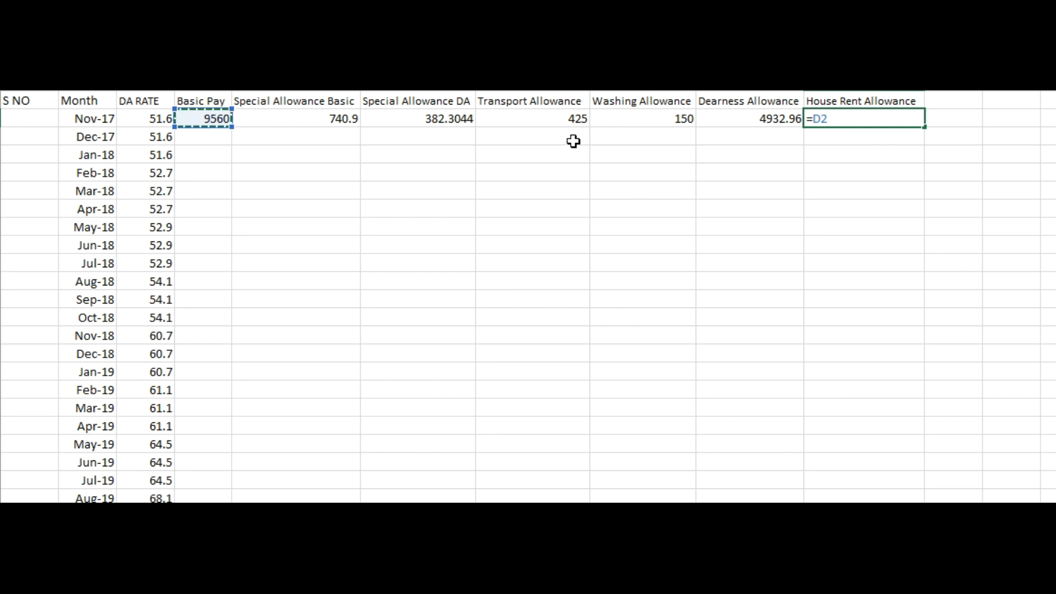
type("*")
key("Return")
key("Up")
key("Left")
key("Left")
key("Left")
key("Left")
key("Left")
key("Left")
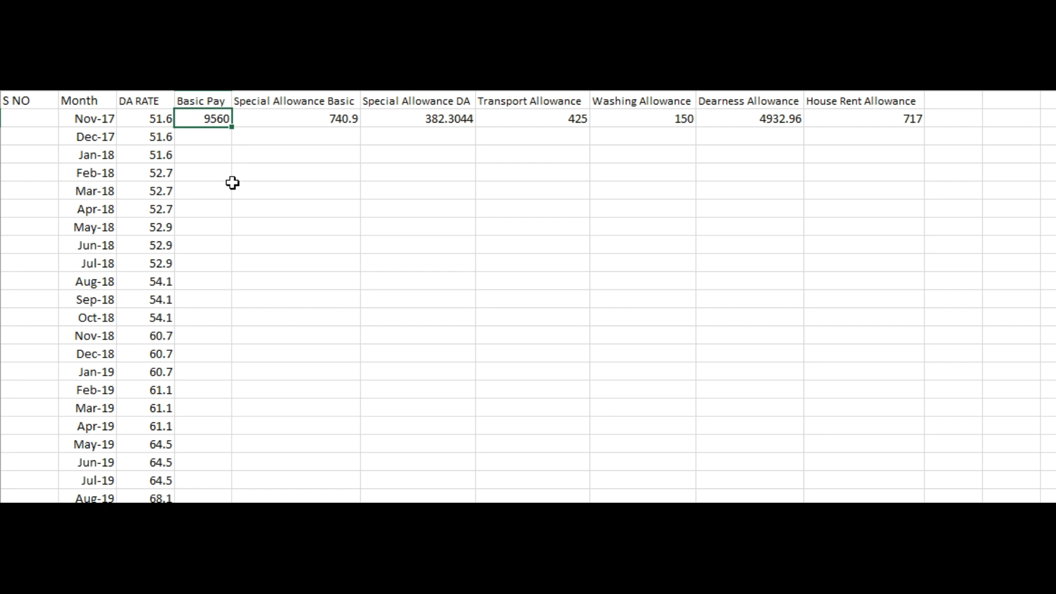
- Set the Basic Pay to 0 for Nov-17, Dec-17 and Jan-18
left_click(202, 175)
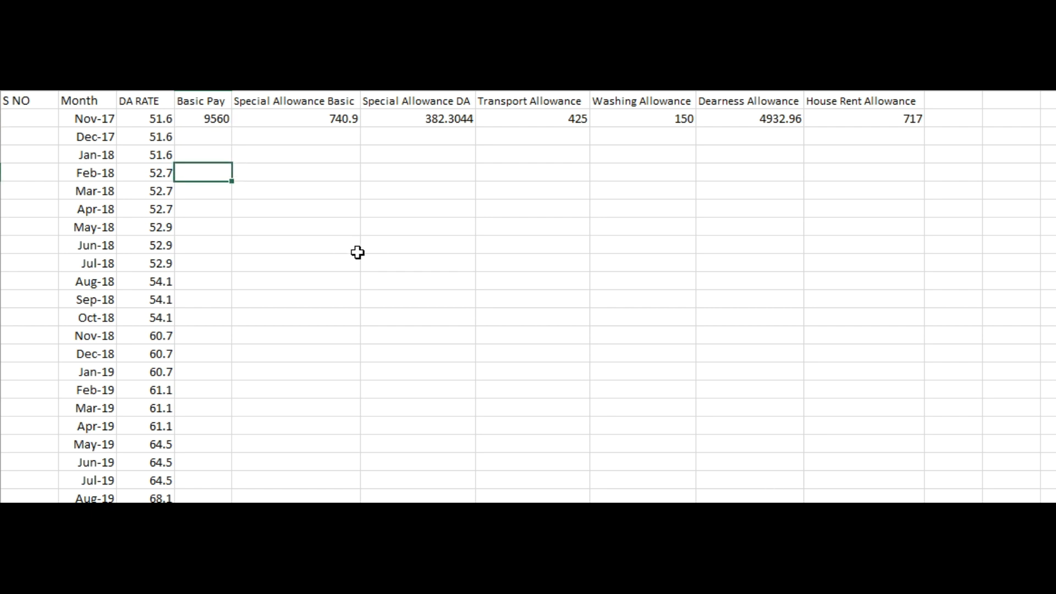
left_click(207, 122)
key("Delete")
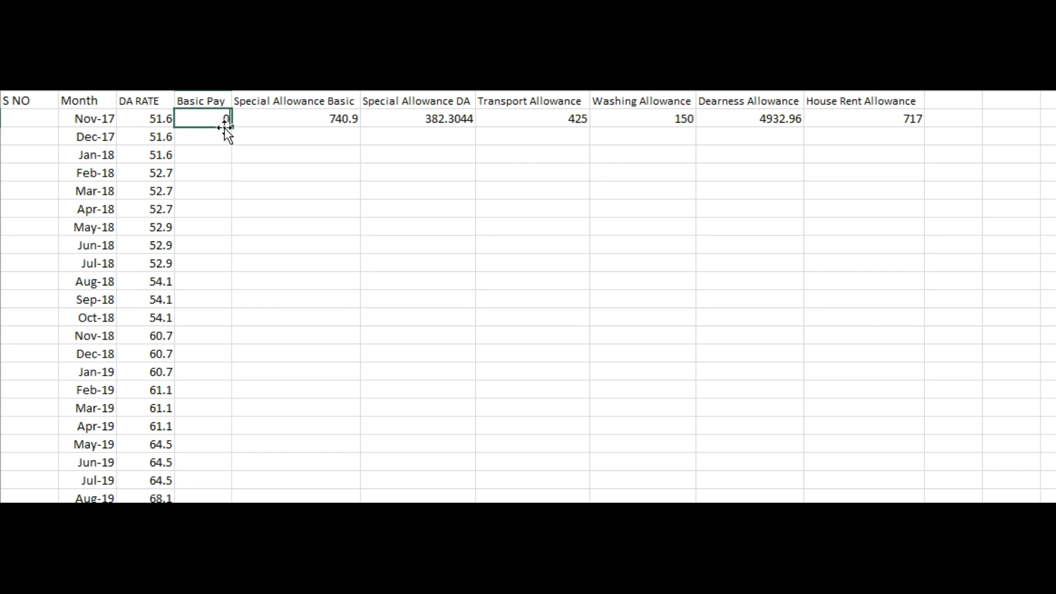
type("0")
key("Return")
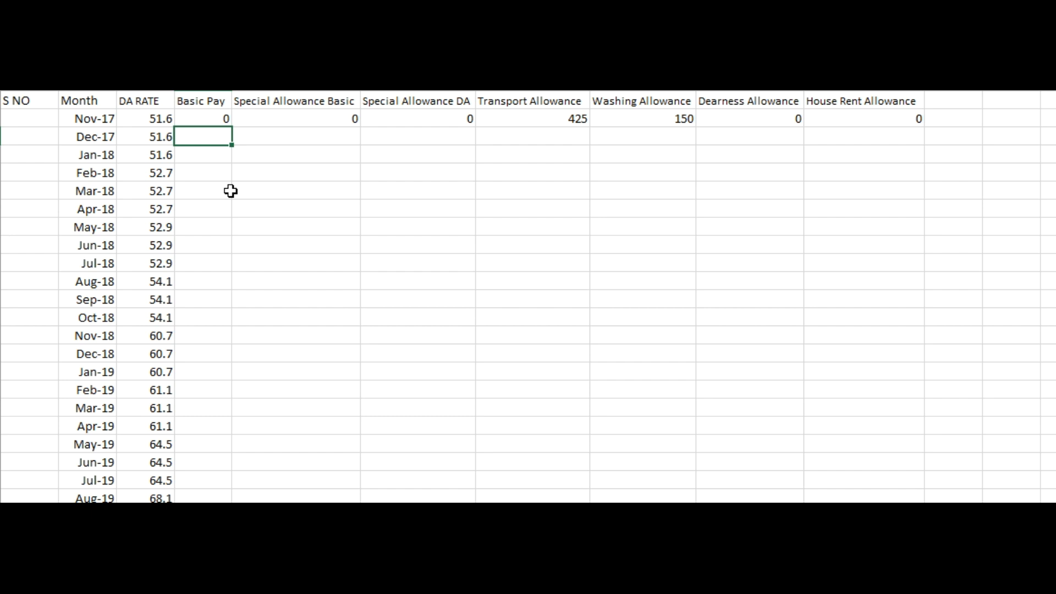
key("Return")
type("0")
key("Return")
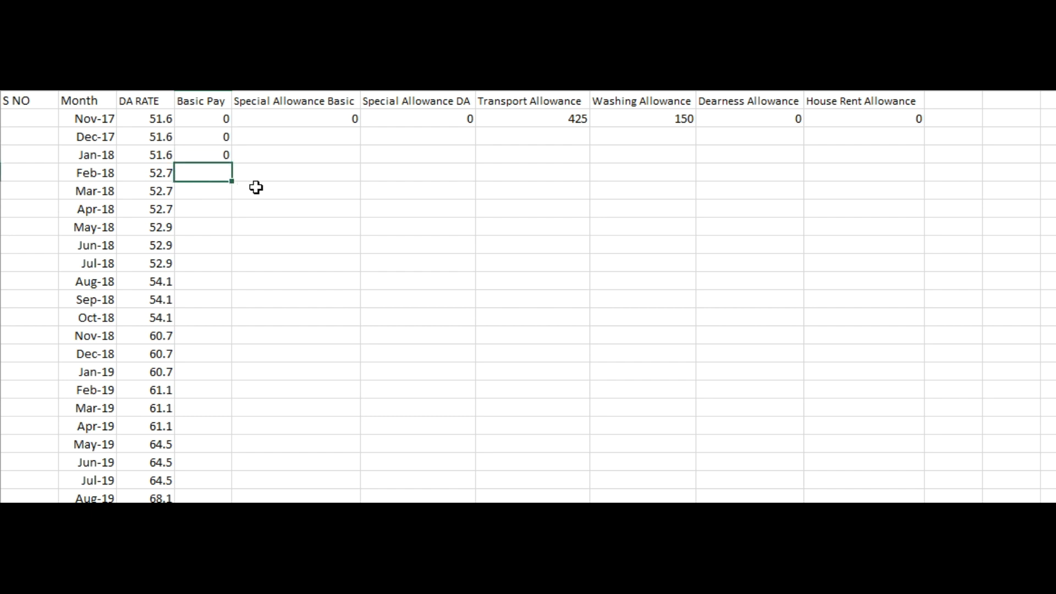
- Enter 9560 as the Feb-18 Basic Pay and fill it down to Jan-19
key("Return")
key("Up")
left_click_drag(233, 190, 225, 376)
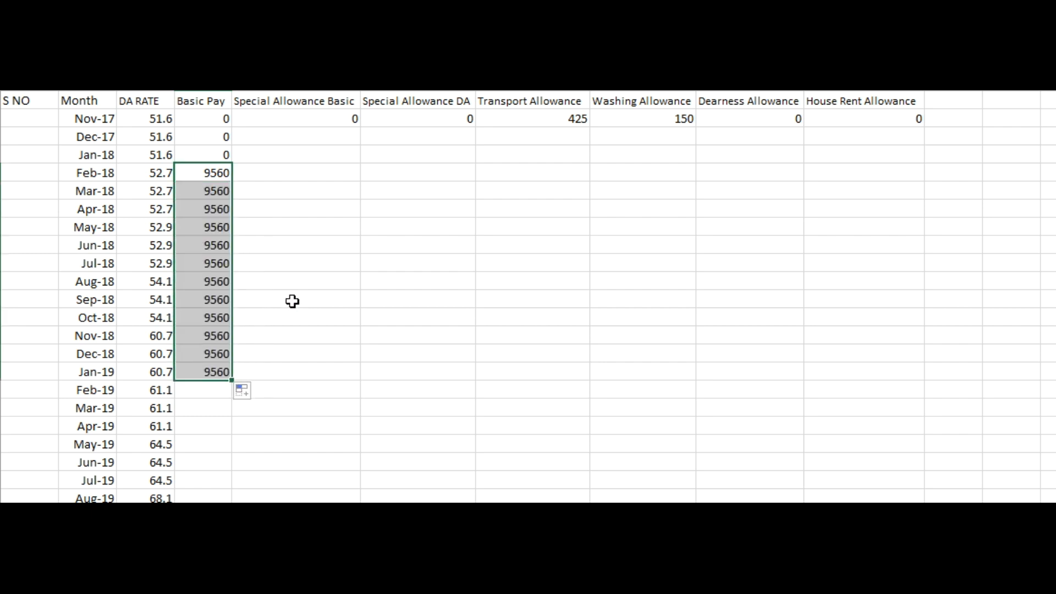
- Enter 9885 as the Feb-19 Basic Pay and fill it down to Jan-20
scroll(288, 301, "down", 2)
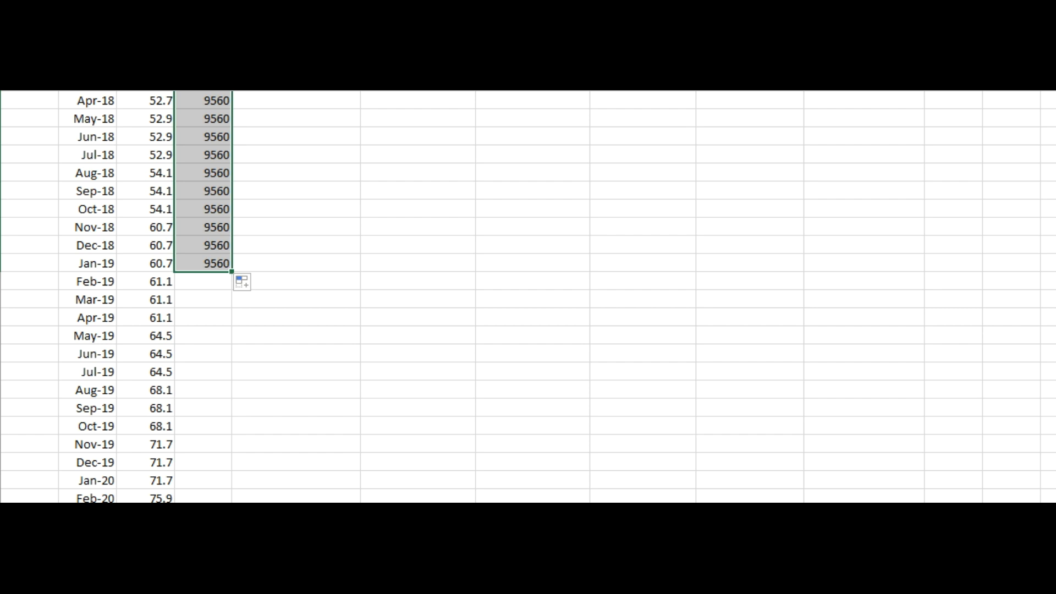
left_click(204, 281)
type("9885")
key("Return")
left_click(214, 278)
left_click_drag(229, 293, 225, 484)
- Enter 10210 as the Feb-20 Basic Pay and fill it down to Nov-20
scroll(214, 479, "down", 1)
left_click(197, 442)
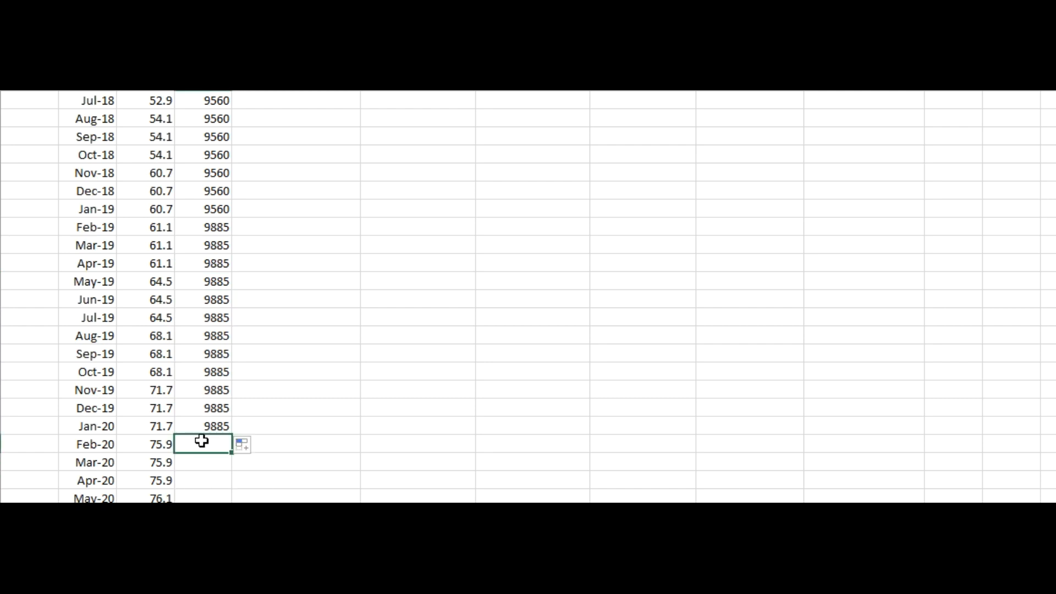
type("10210")
key("Return")
scroll(651, 295, "down", 3)
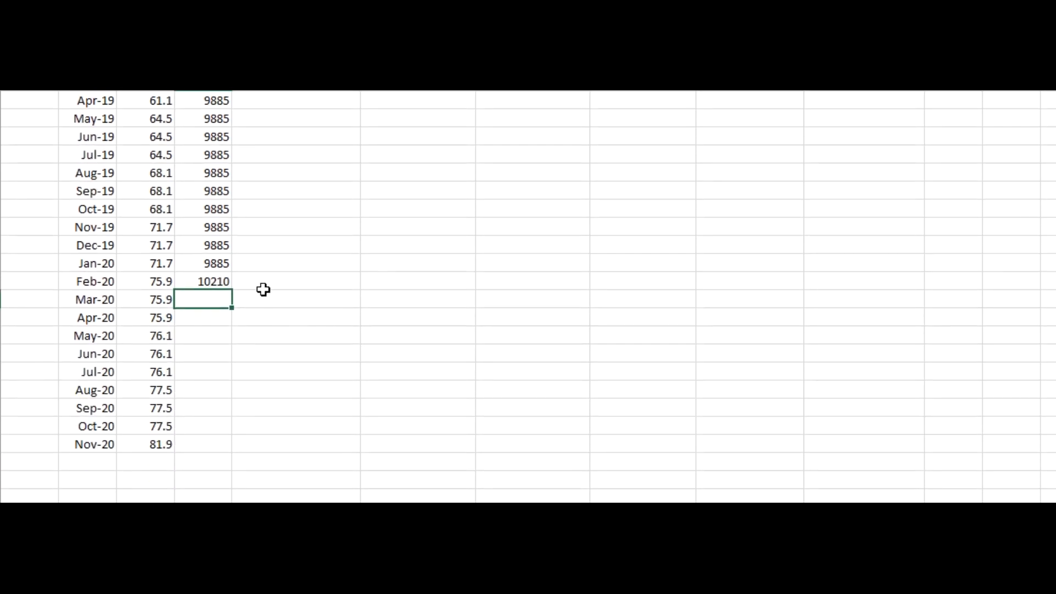
left_click(217, 282)
left_click_drag(229, 293, 216, 446)
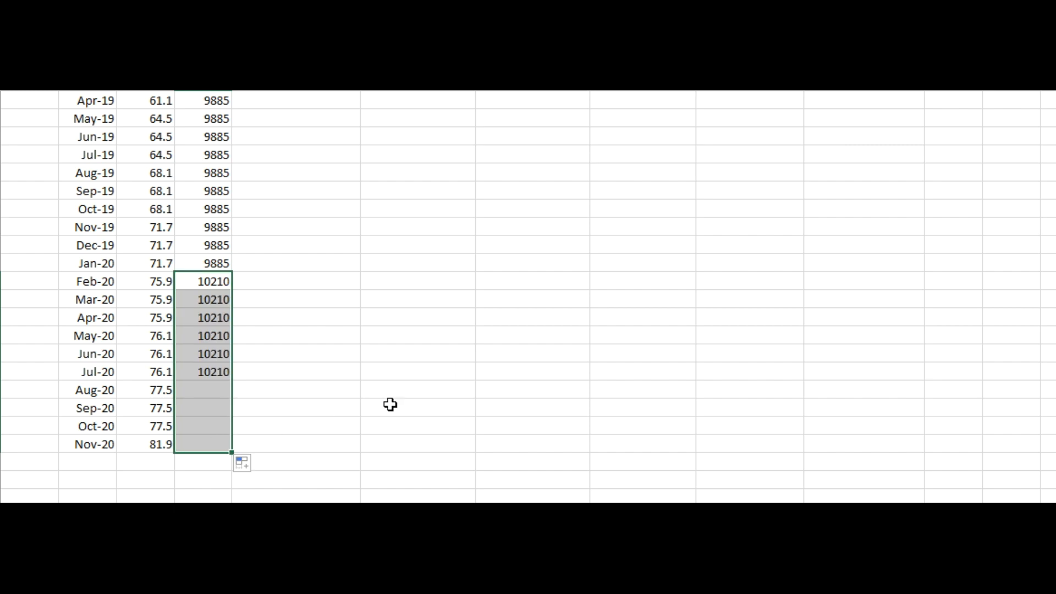
- Fill the Nov-17 entries from Special Allowance Basic to House Rent Allowance down to the Nov-20 row
scroll(549, 327, "up", 4)
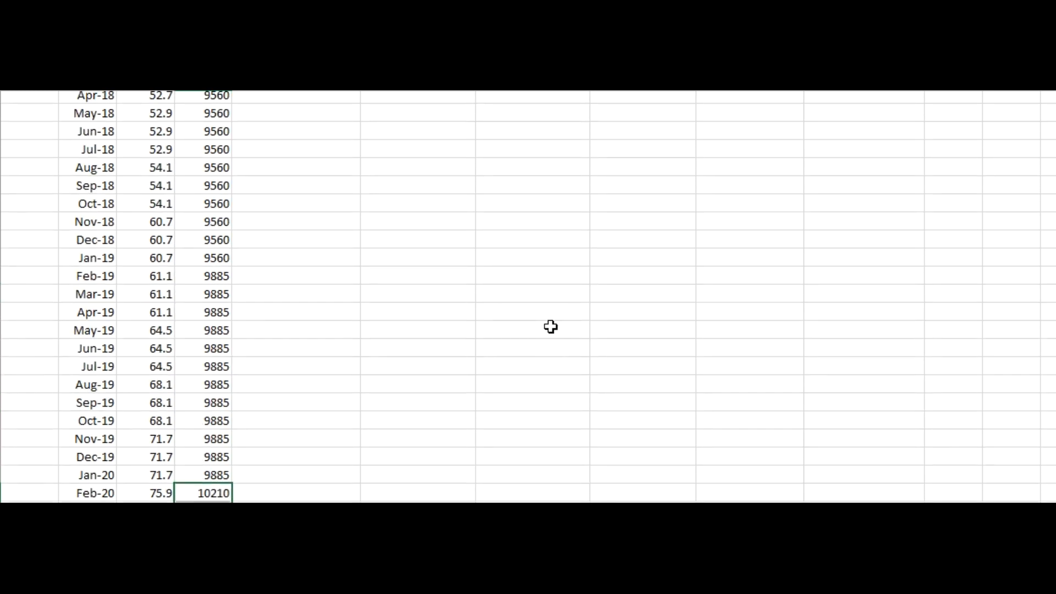
scroll(551, 327, "up", 2)
left_click_drag(290, 120, 879, 125)
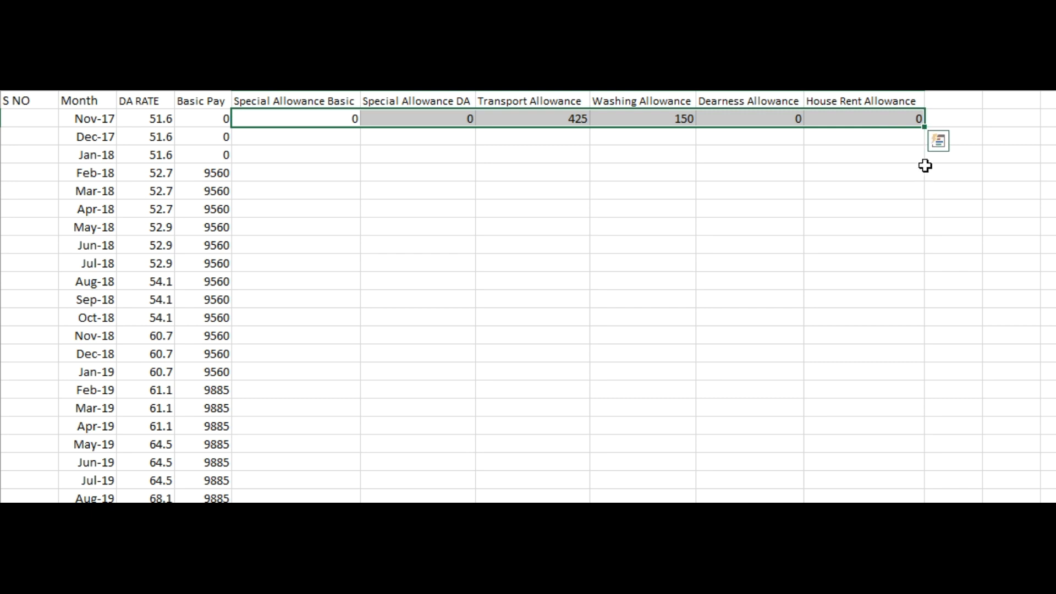
left_click_drag(922, 129, 914, 487)
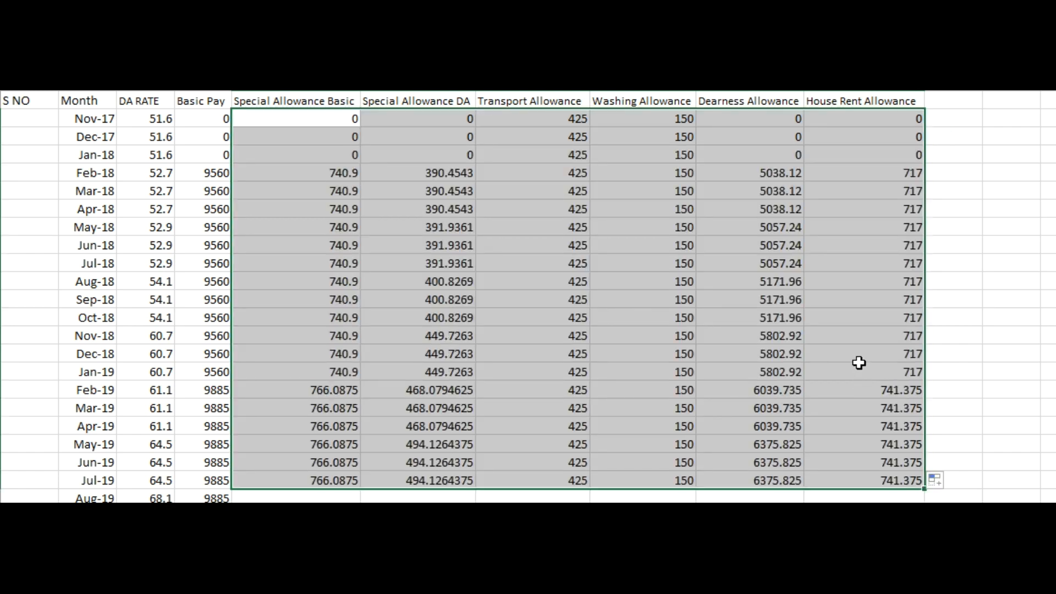
scroll(844, 271, "down", 4)
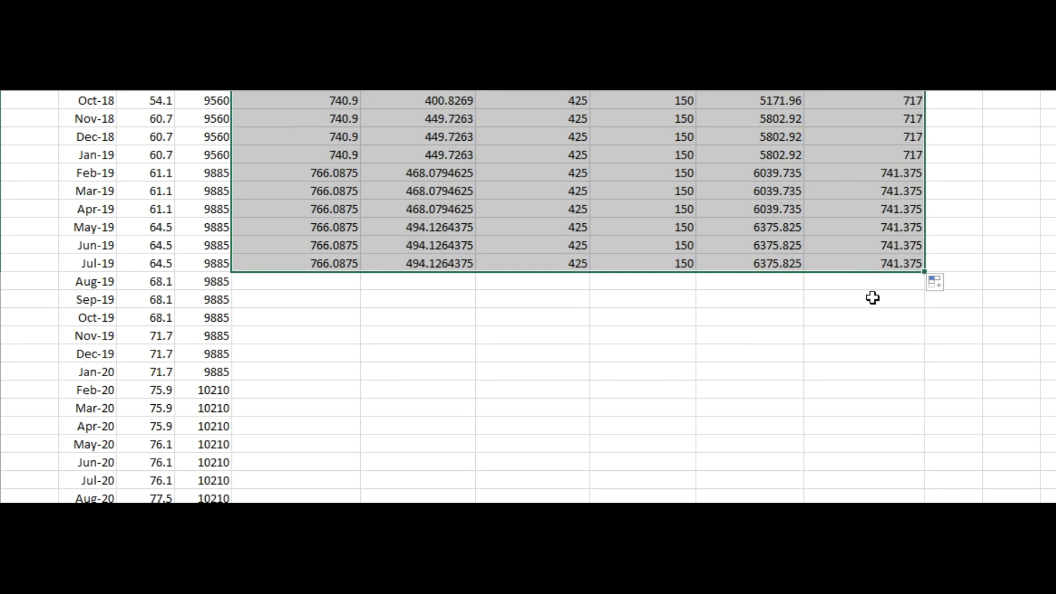
double_click(922, 275)
scroll(868, 279, "down", 2)
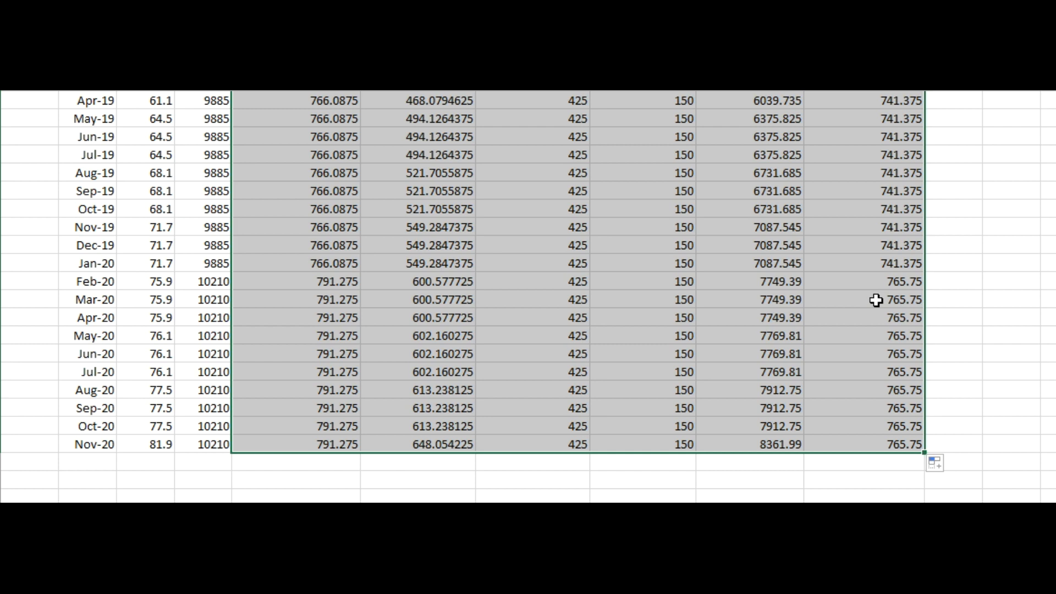
scroll(985, 352, "up", 6)
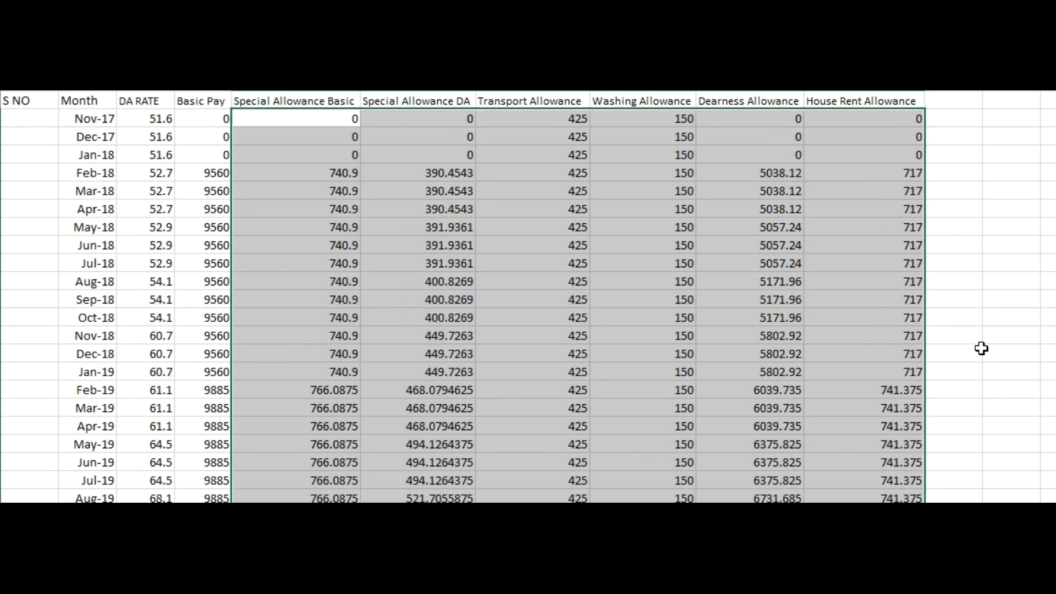
- Add the heading gross salary in the empty column after House Rent Allowance
left_click(1025, 266)
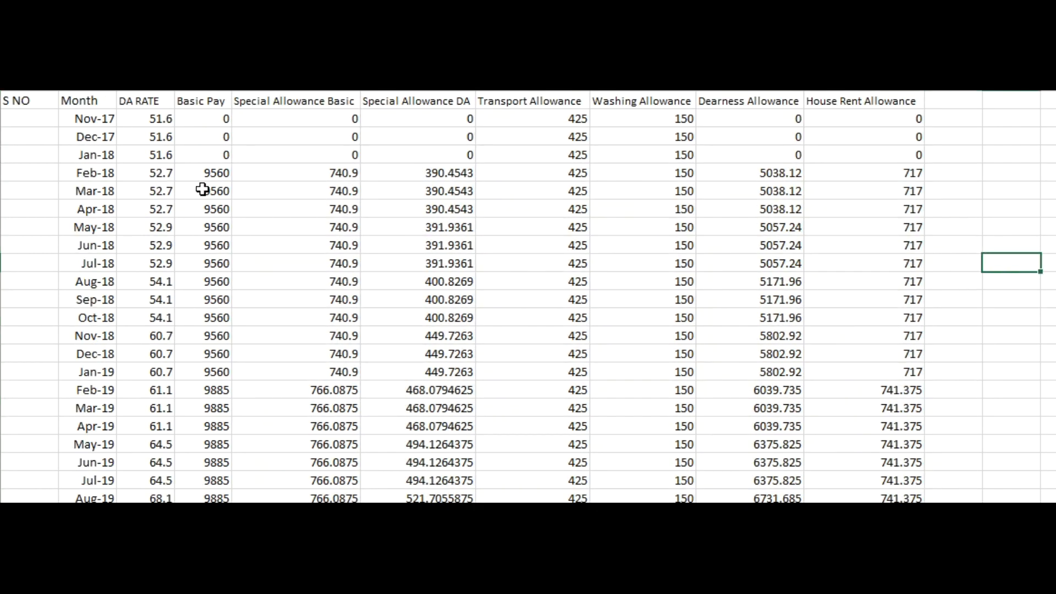
left_click_drag(900, 119, 897, 151)
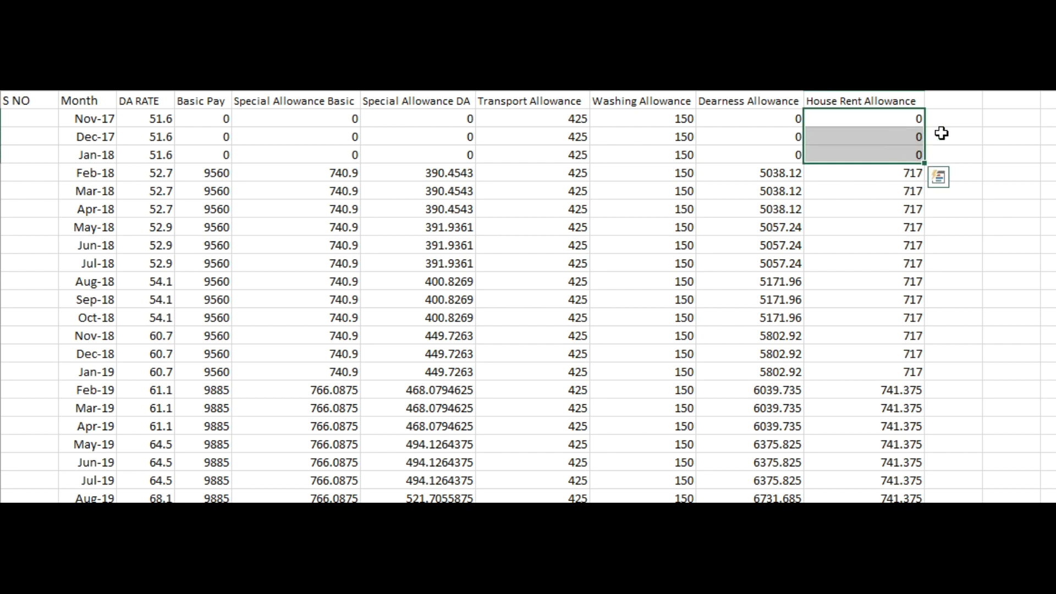
left_click(881, 146)
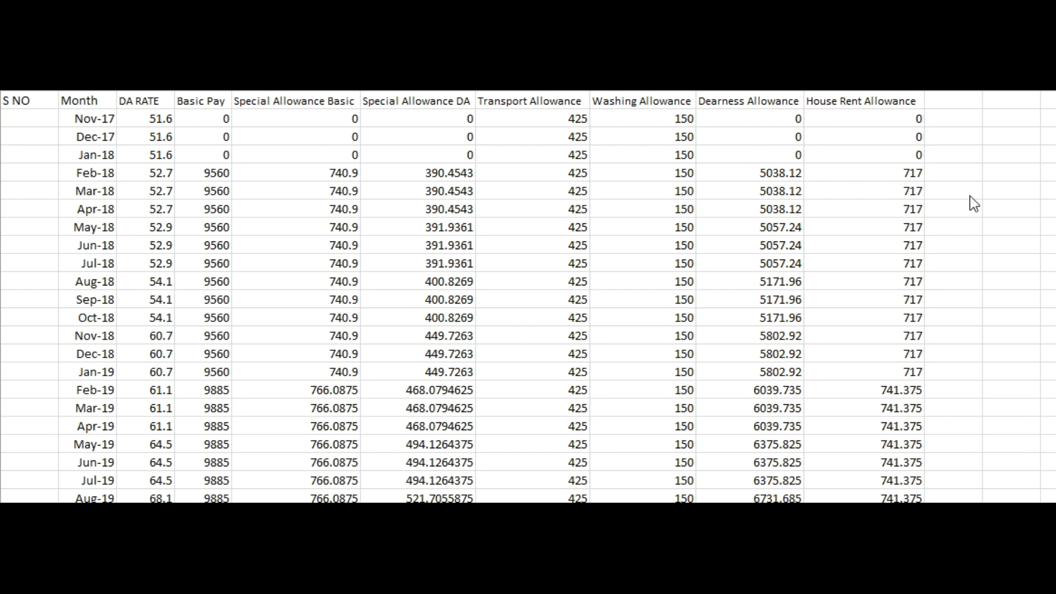
type("=D4*7.5%")
left_click(950, 100)
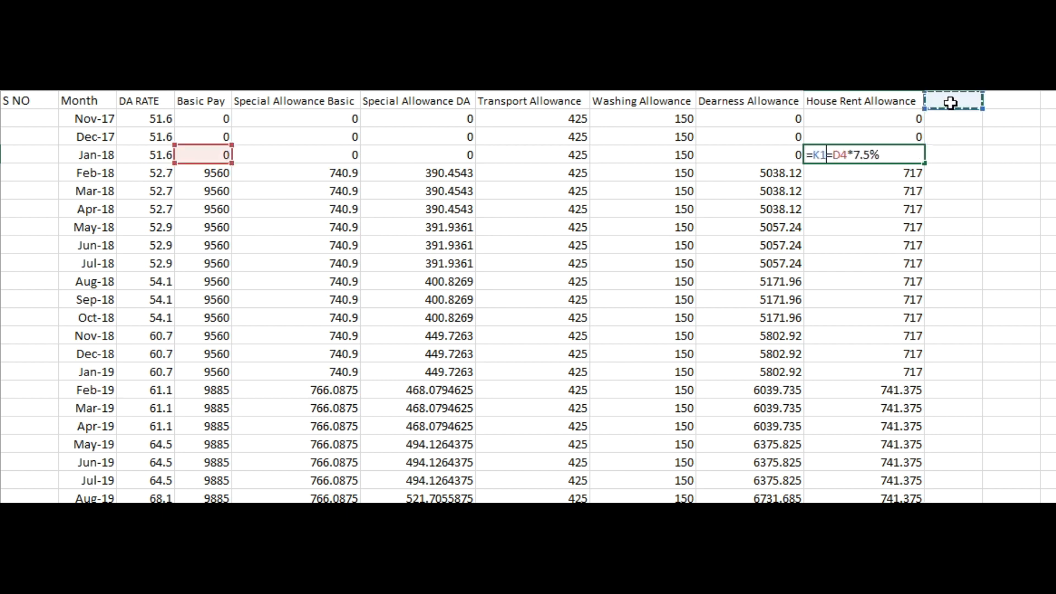
type("gross salary")
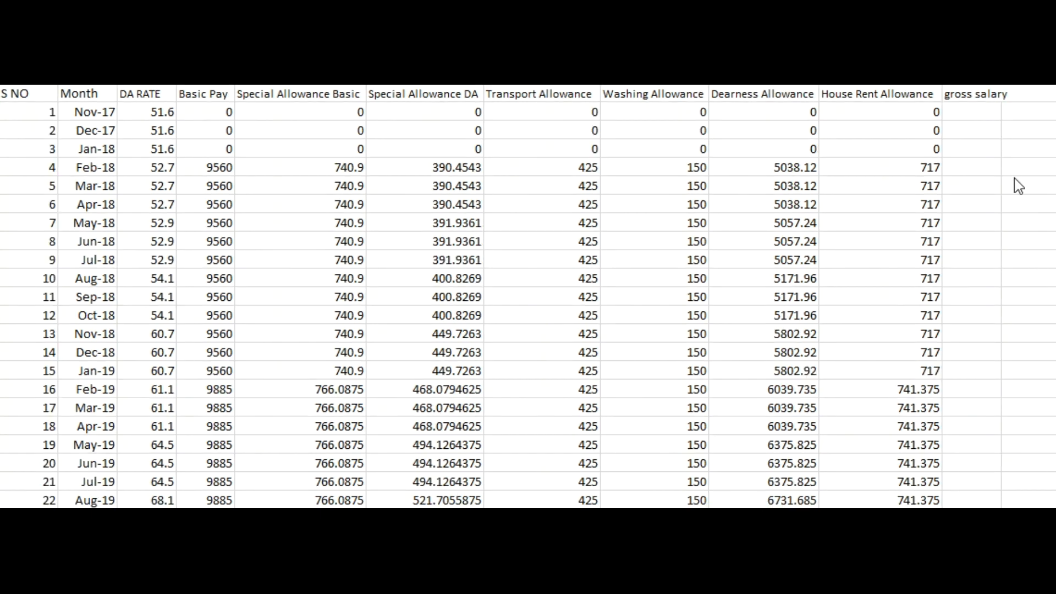
- Enter the Nov-17 gross salary formula adding Basic Pay, both Special Allowance cells, Transport, Washing, Dearness and House Rent Allowance
left_click(977, 108)
type("=")
left_click(215, 112)
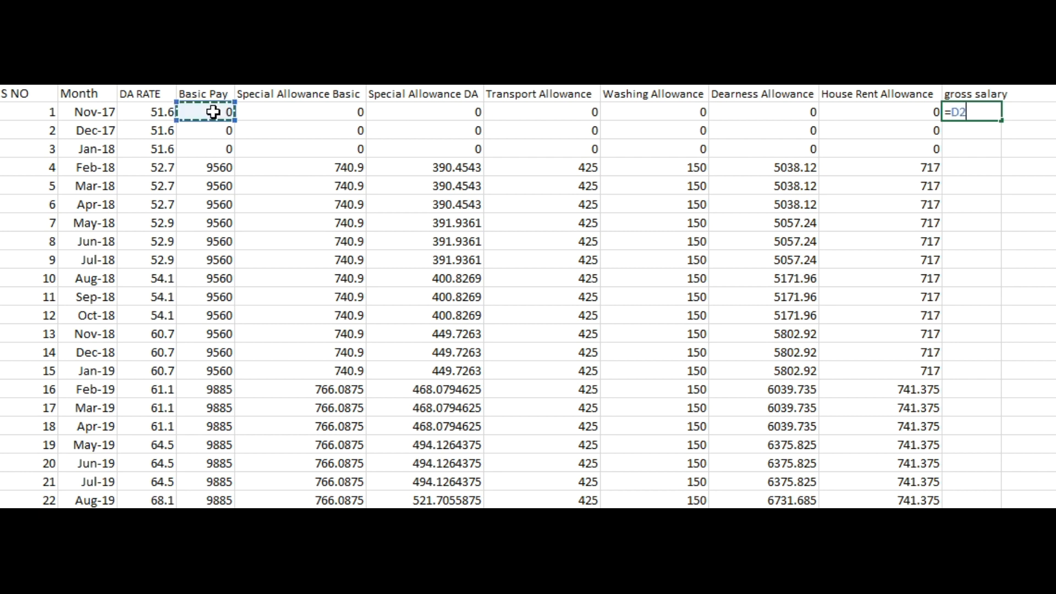
type("+")
left_click(312, 109)
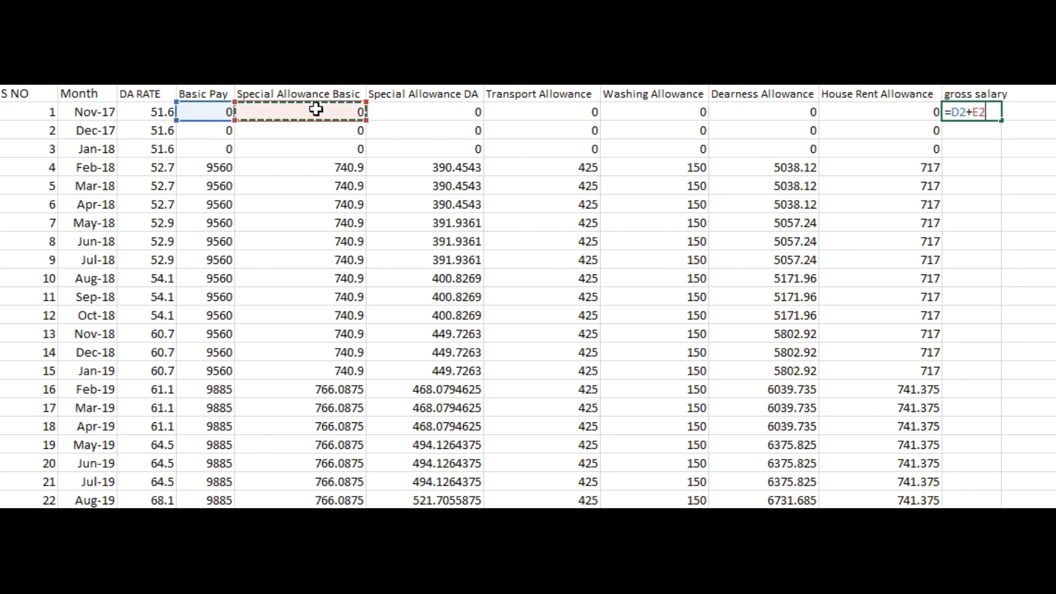
type("+E2+")
left_click(552, 110)
type("+")
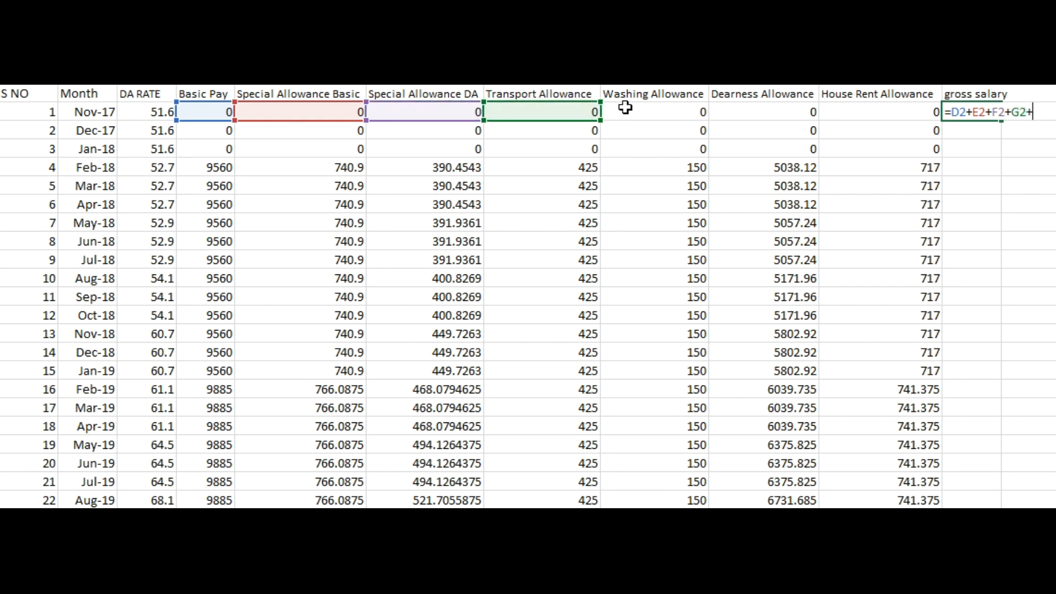
left_click(626, 109)
type("+")
left_click(759, 110)
type("+I")
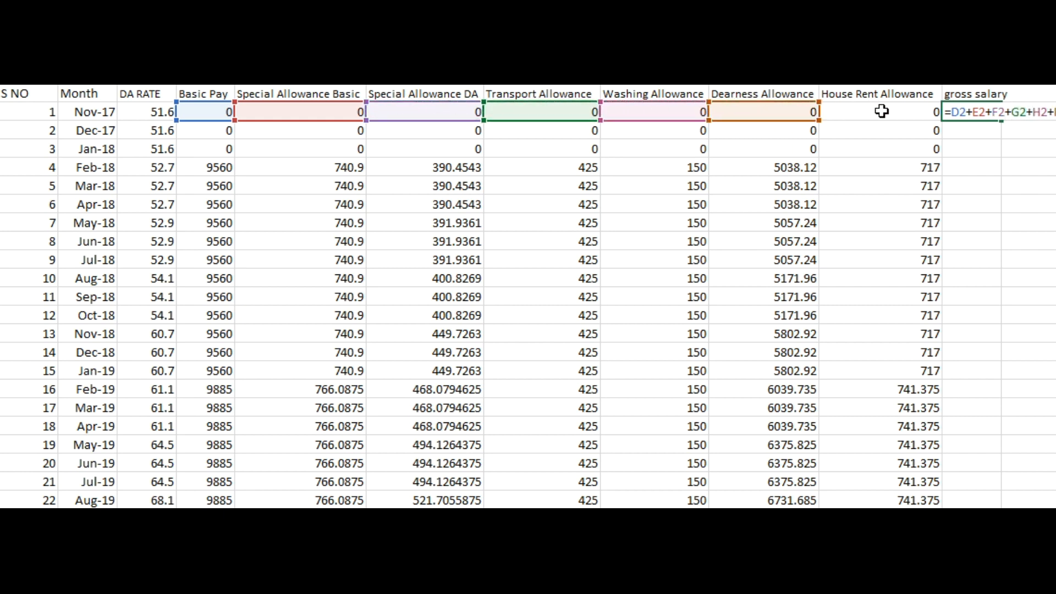
left_click(882, 111)
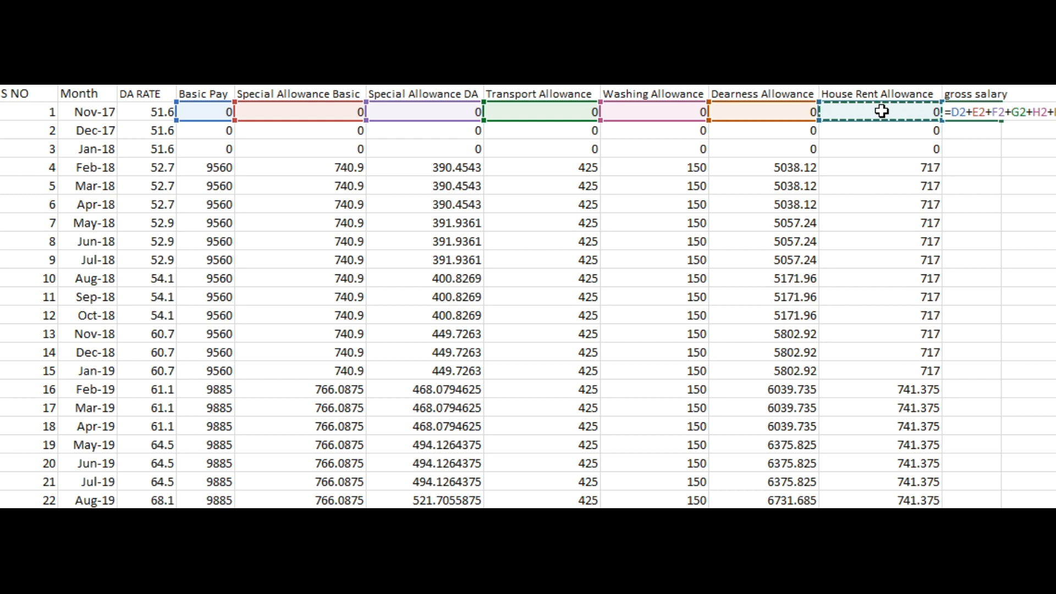
key("Return")
- Fill the Nov-17 gross salary formula down to the Nov-20 row
left_click(981, 110)
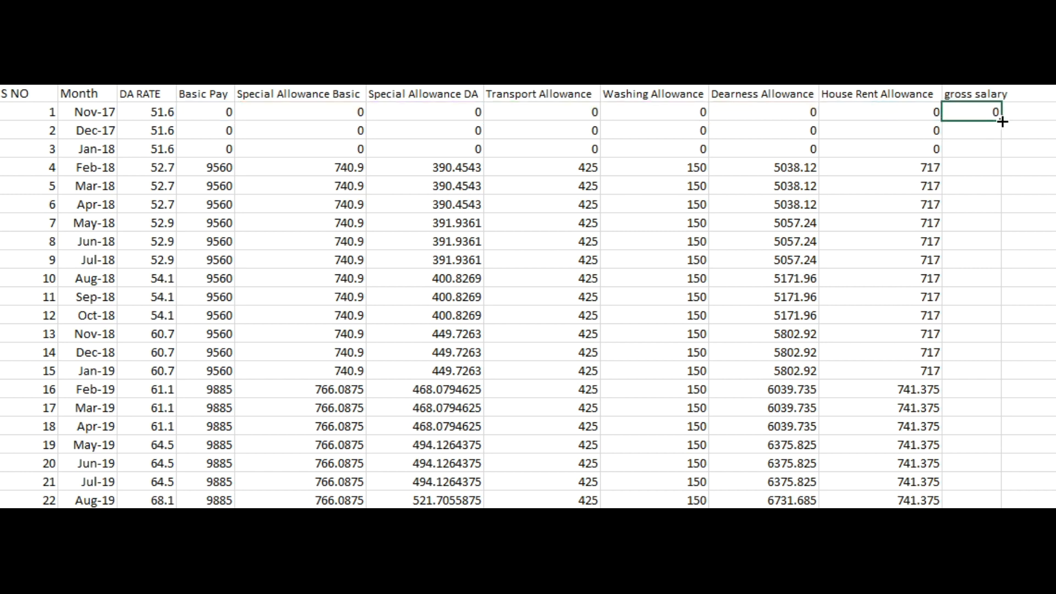
double_click(1001, 120)
scroll(992, 152, "down", 5)
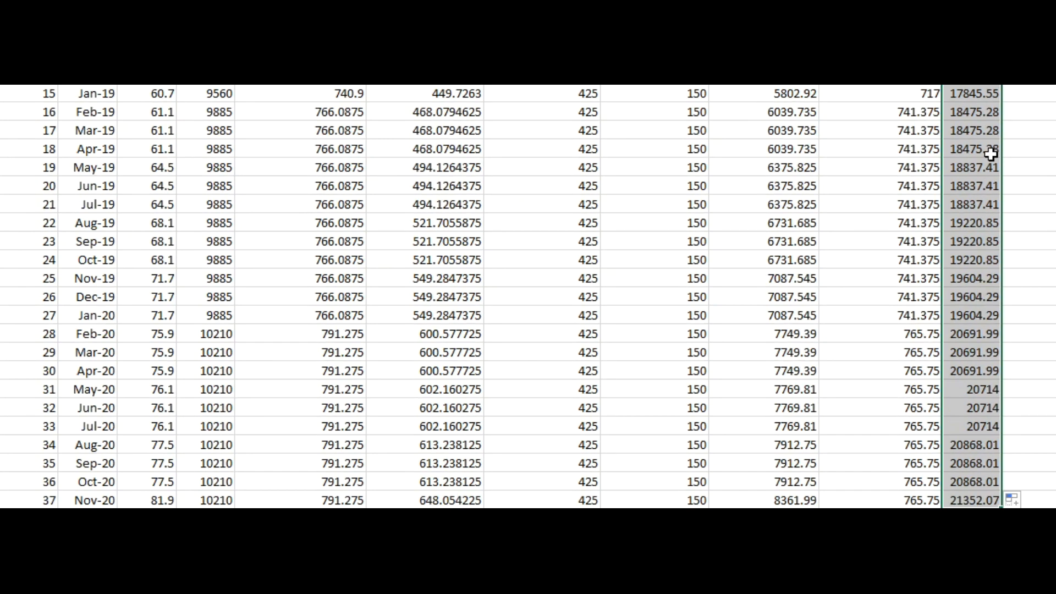
scroll(990, 154, "down", 2)
scroll(990, 154, "up", 7)
- Examine the Transport Allowance and Special Allowance rules in the 11th Bipartite Settlement summary
left_click_drag(990, 110, 990, 147)
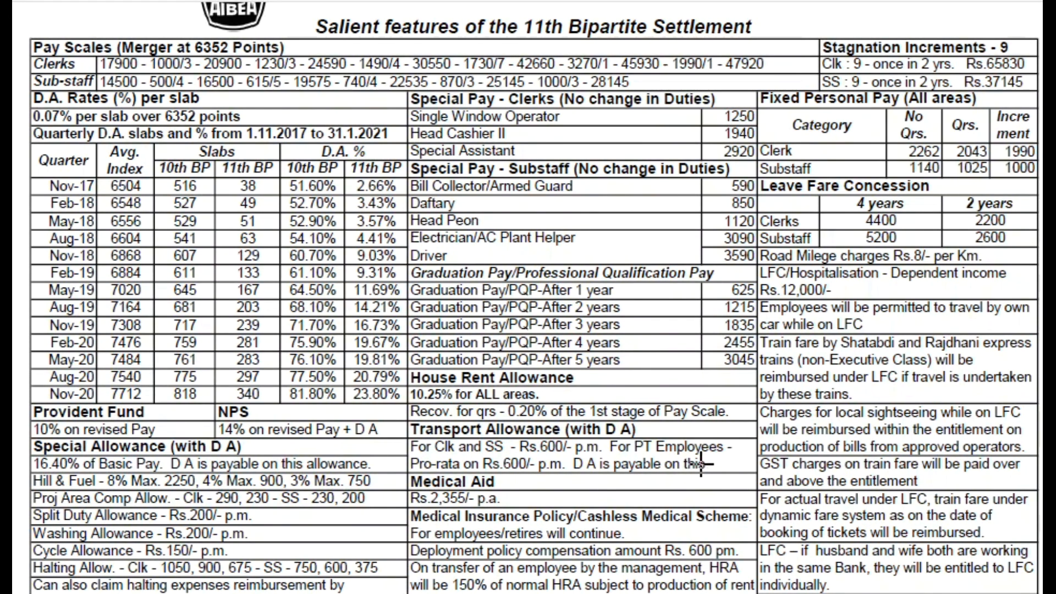
left_click_drag(640, 434, 680, 425)
left_click_drag(382, 462, 381, 471)
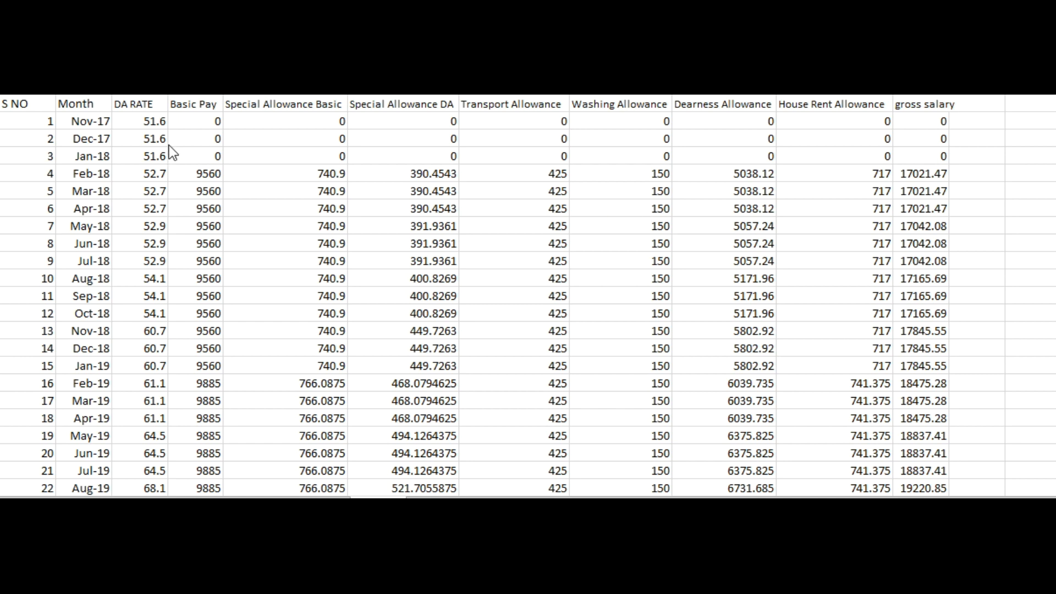
- Copy the headings from Month to gross salary and paste them beyond the existing table, leaving one blank column between
left_click_drag(83, 104, 913, 106)
key("ctrl+c")
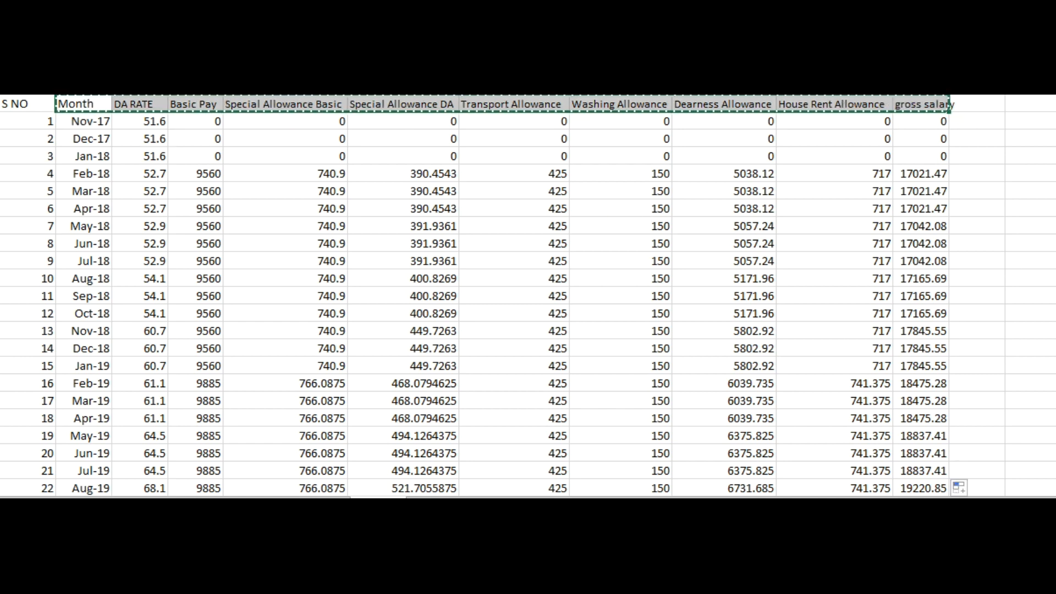
scroll(691, 127, "right", 6)
left_click(682, 103)
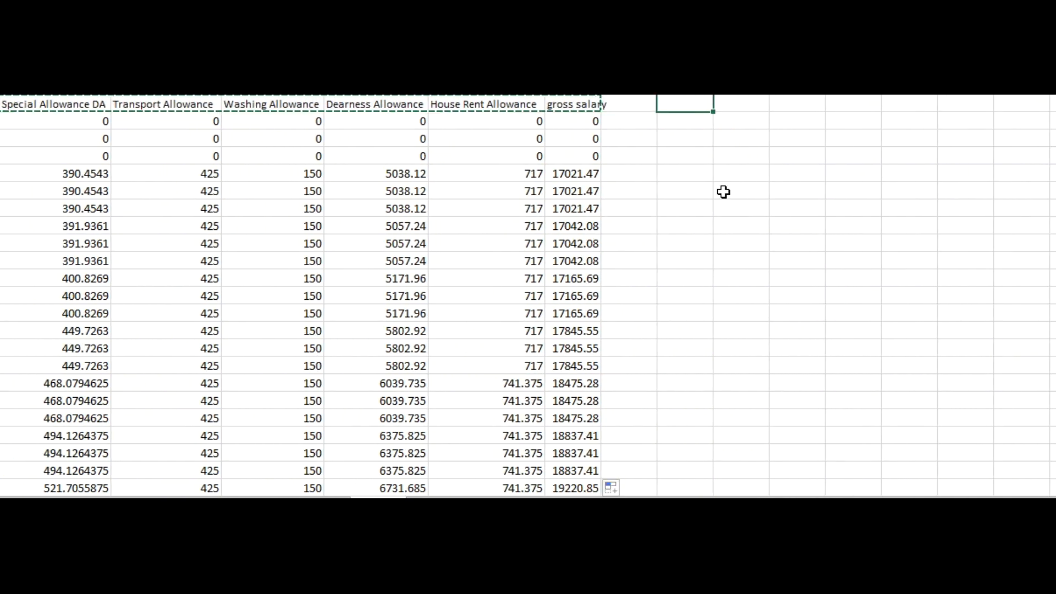
key("ctrl+v")
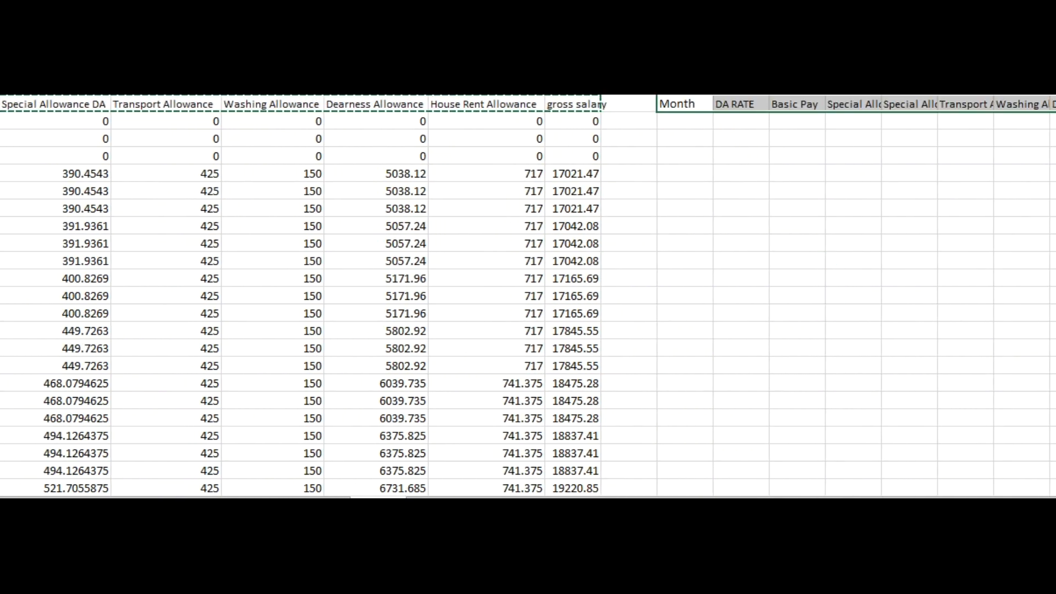
- Insert a column before Washing Allowance in the copied headings and head it Transport allowance DA
scroll(528, 297, "right", 3)
left_click(662, 105)
left_click(677, 107)
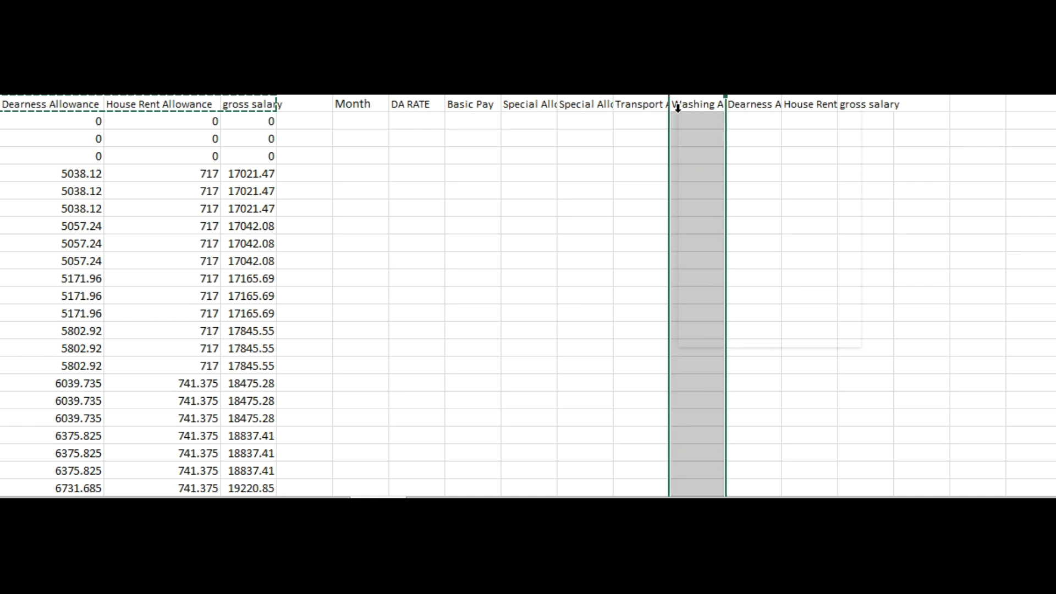
right_click(678, 108)
left_click(750, 225)
left_click(712, 160)
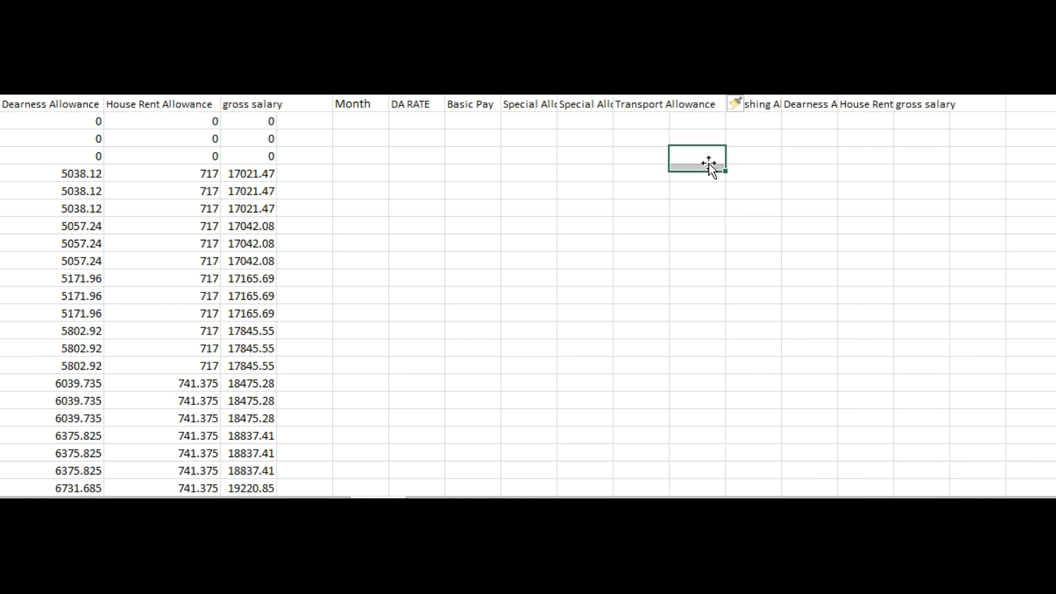
left_click(691, 105)
type("T")
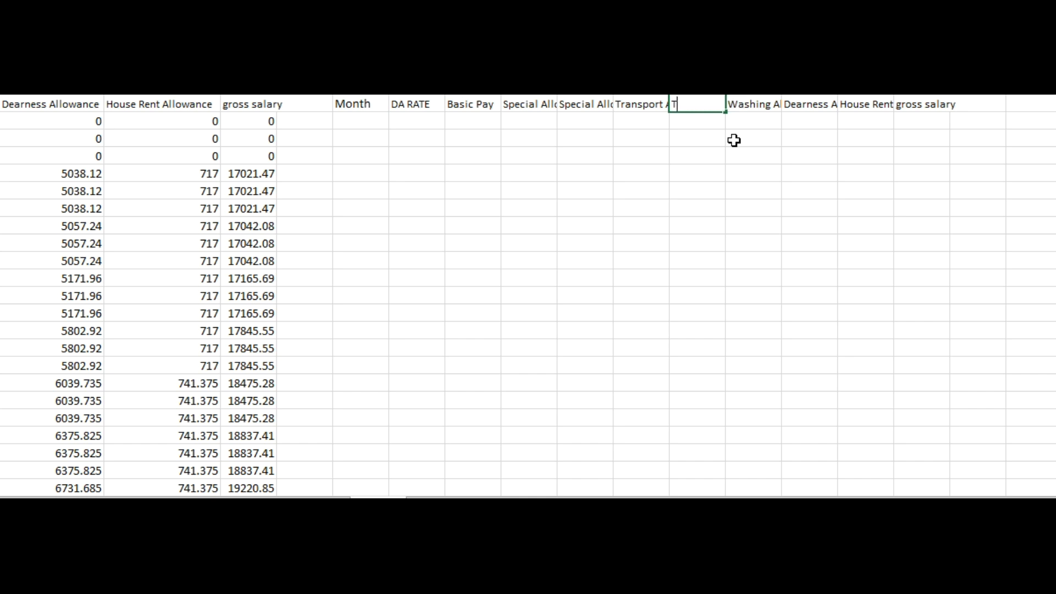
type("Ransport A")
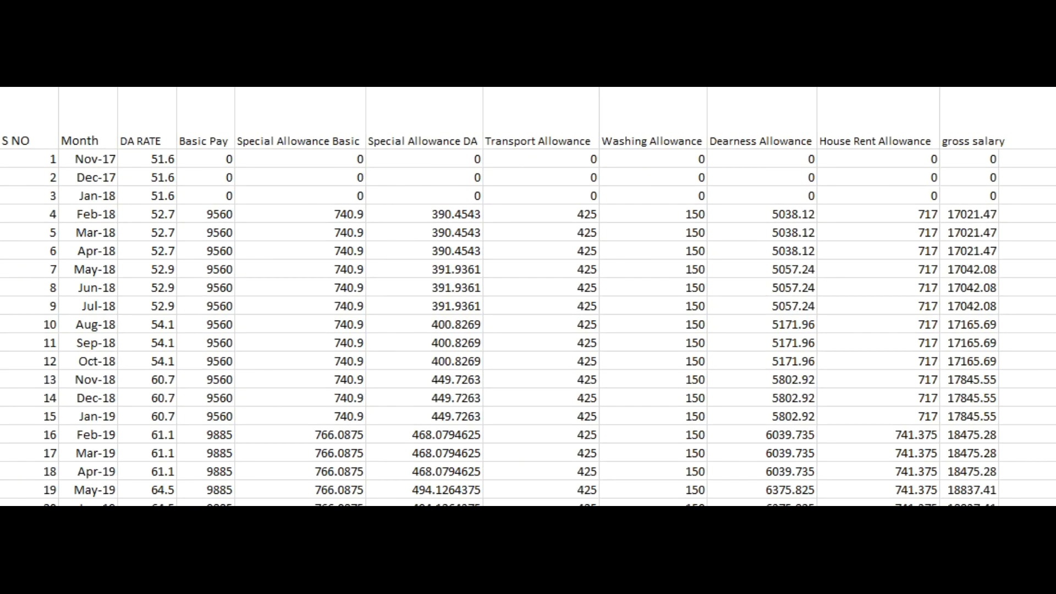
- Copy the month entries from the first table and paste them under the second table's Month heading
left_click_drag(93, 159, 97, 479)
key("ctrl+c")
scroll(719, 297, "up", 5)
scroll(528, 297, "up", 1)
key("Up")
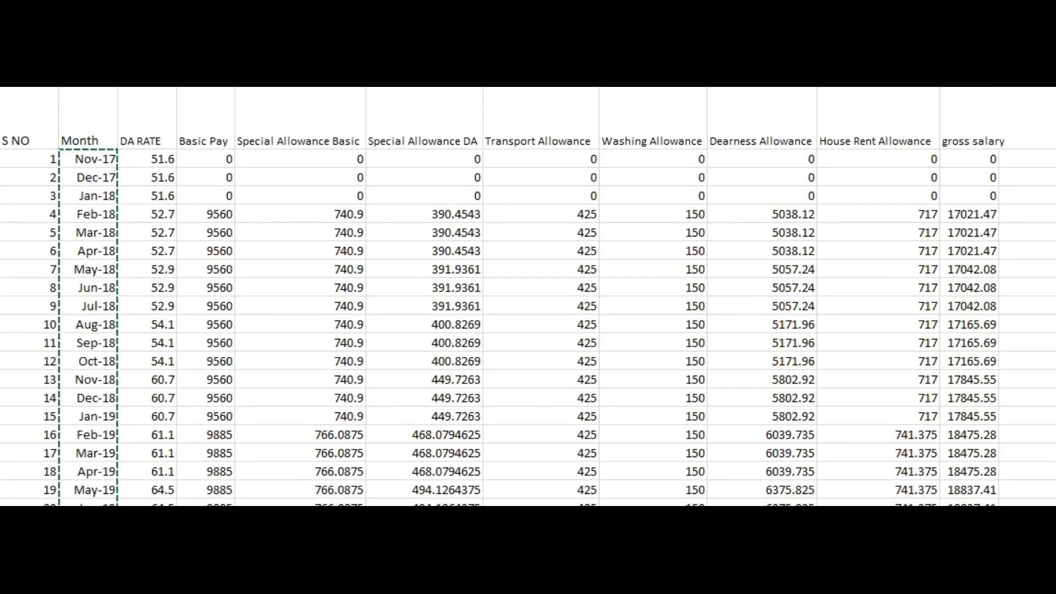
key("ctrl+Right")
key("ctrl+Right")
key("Down")
key("ctrl+v")
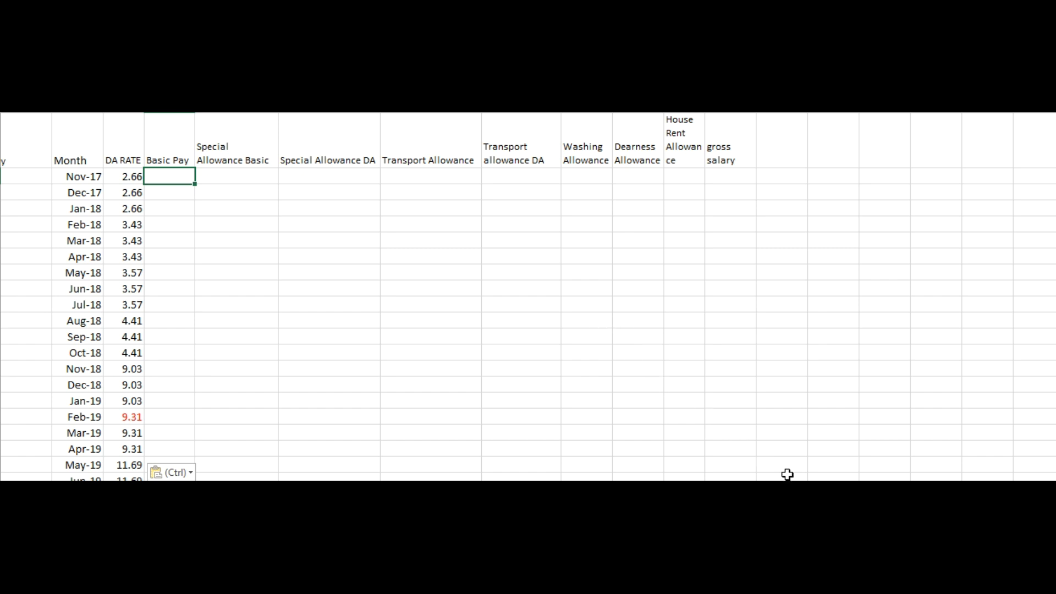
- Enter 14500 as the Feb-18 Basic Pay in the second table
left_click_drag(823, 490, 660, 491)
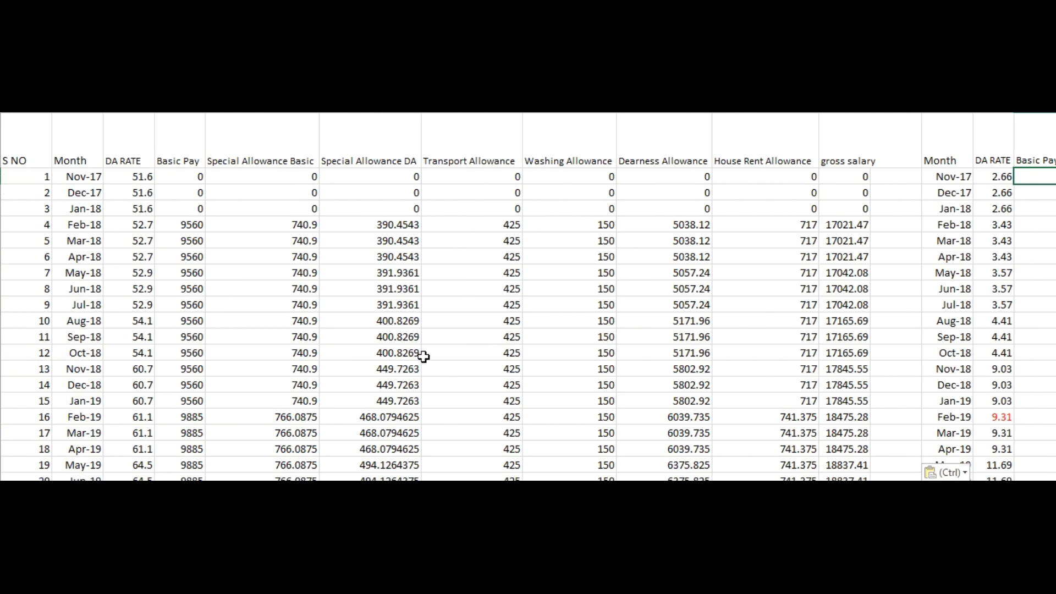
left_click(195, 224)
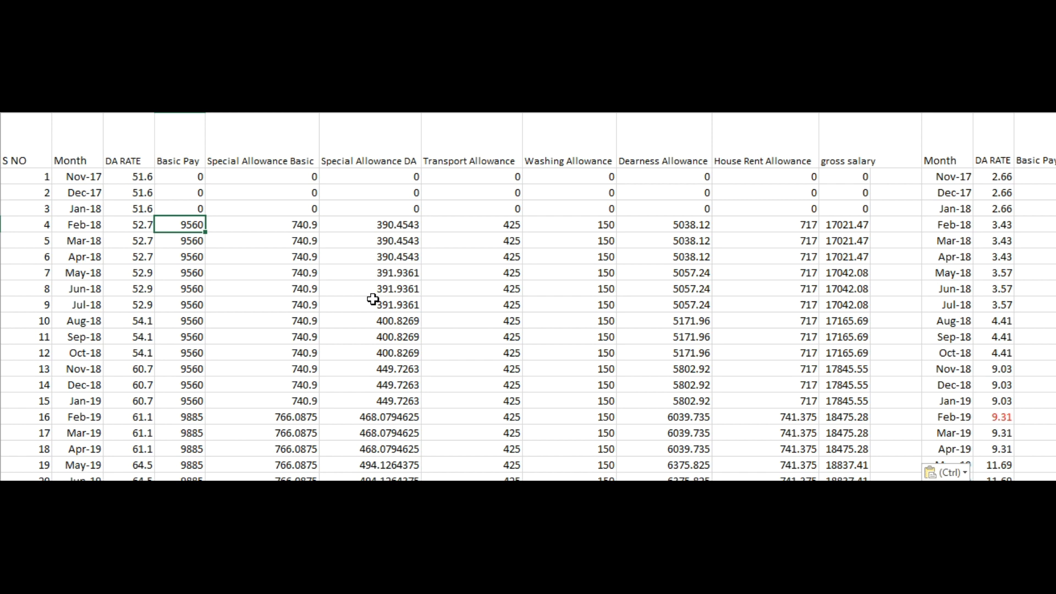
key("Right")
key("Right")
key("Right")
key("Right")
key("Right")
key("Right")
key("Right")
key("Right")
key("Right")
key("Right")
key("Right")
key("Right")
key("Right")
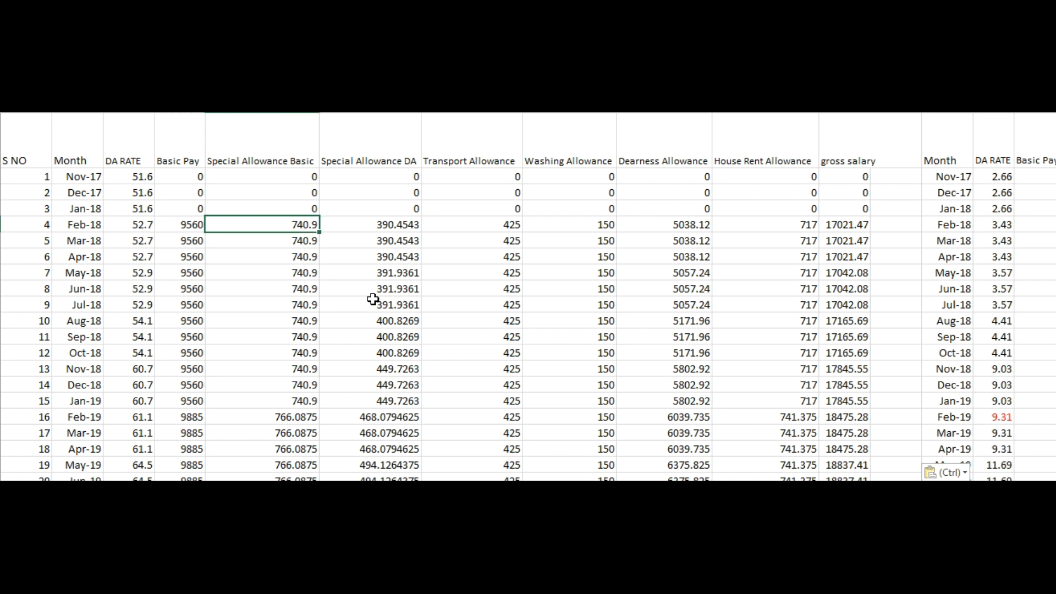
key("Left")
key("Left")
type("14500")
key("Return")
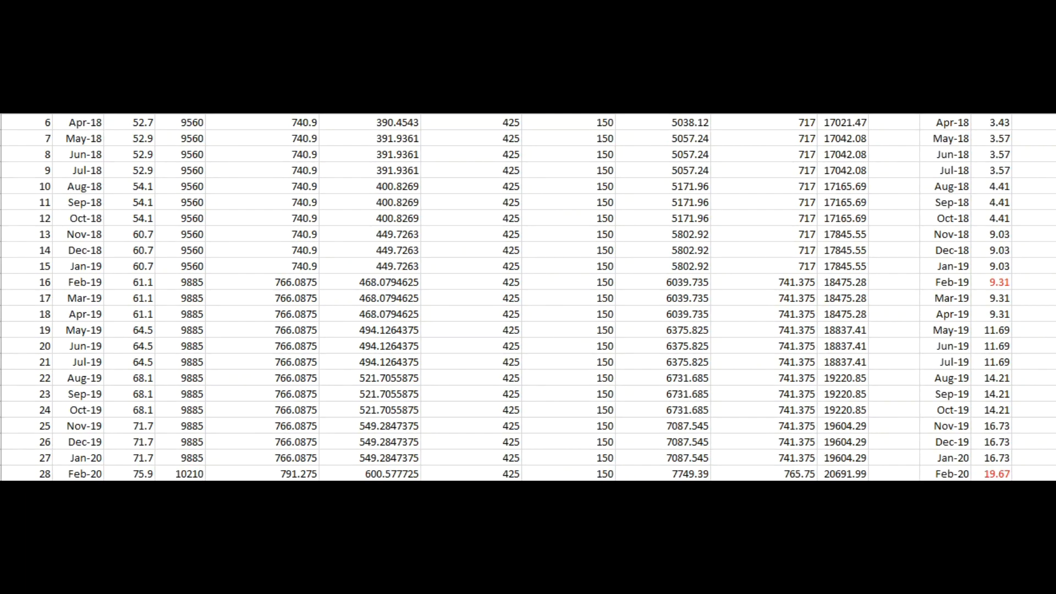
- Set the text of the Feb-20 and Feb-19 rows to red, from S NO through the second table's DA RATE
scroll(932, 377, "down", 2)
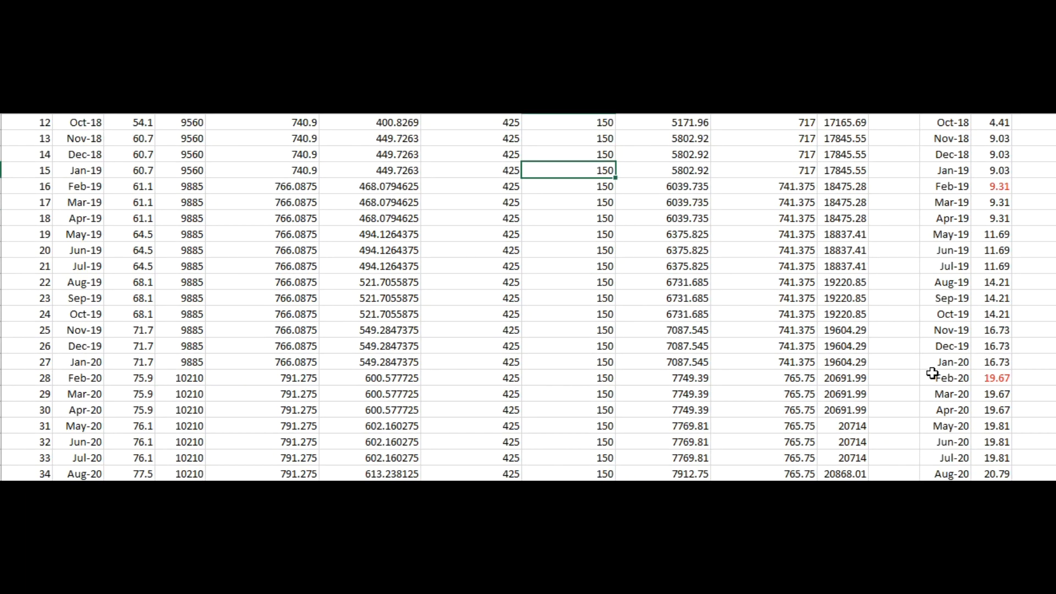
left_click(990, 378)
mouse_move(927, 378)
left_mouse_down()
mouse_move(235, 363)
mouse_move(24, 382)
left_mouse_up()
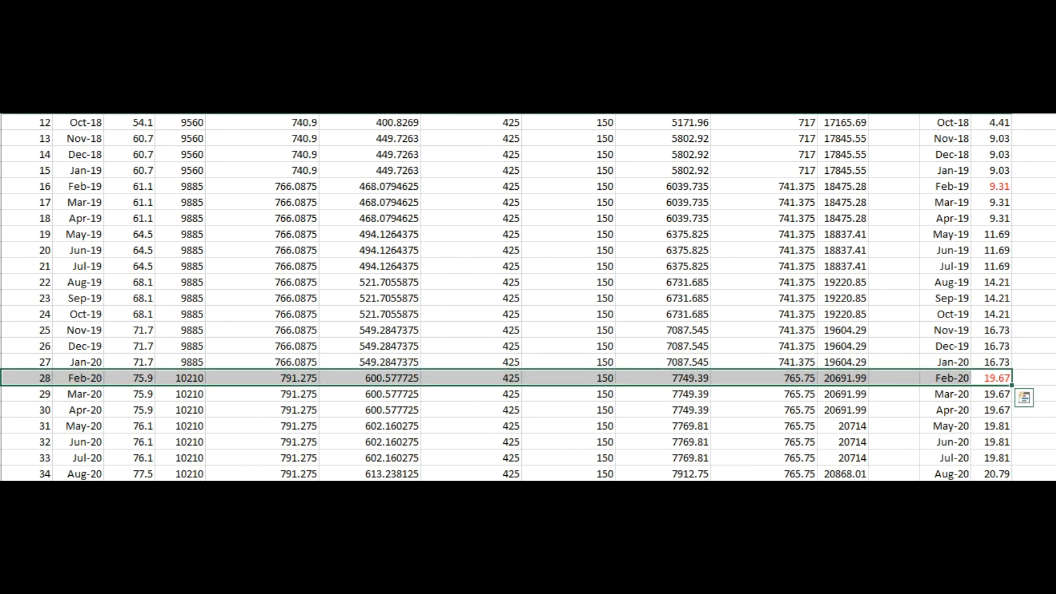
left_click(253, 106)
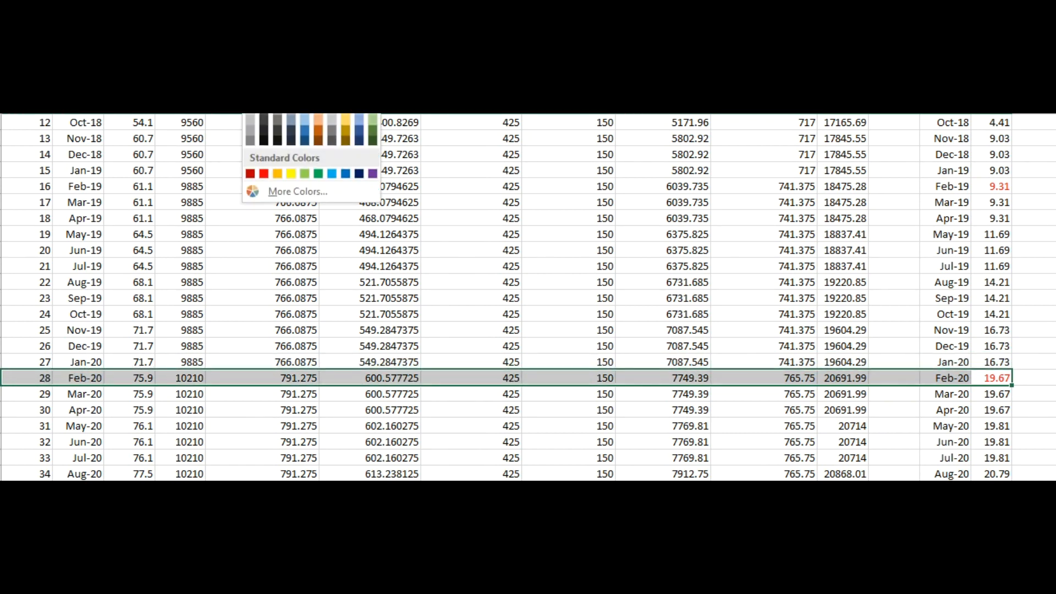
left_click(265, 176)
scroll(896, 332, "down", 3)
scroll(895, 333, "up", 2)
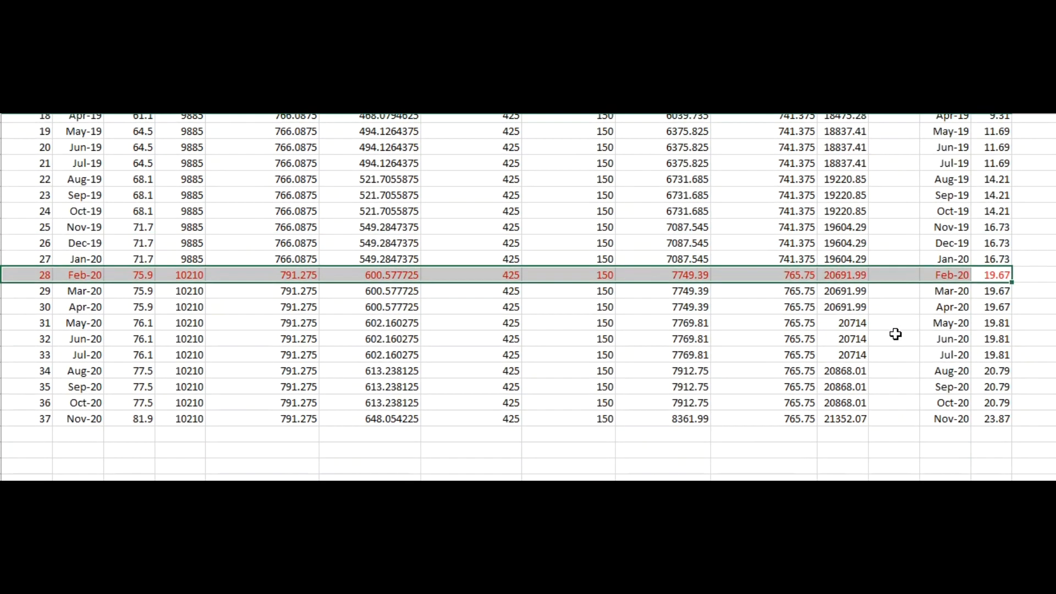
scroll(895, 332, "up", 2)
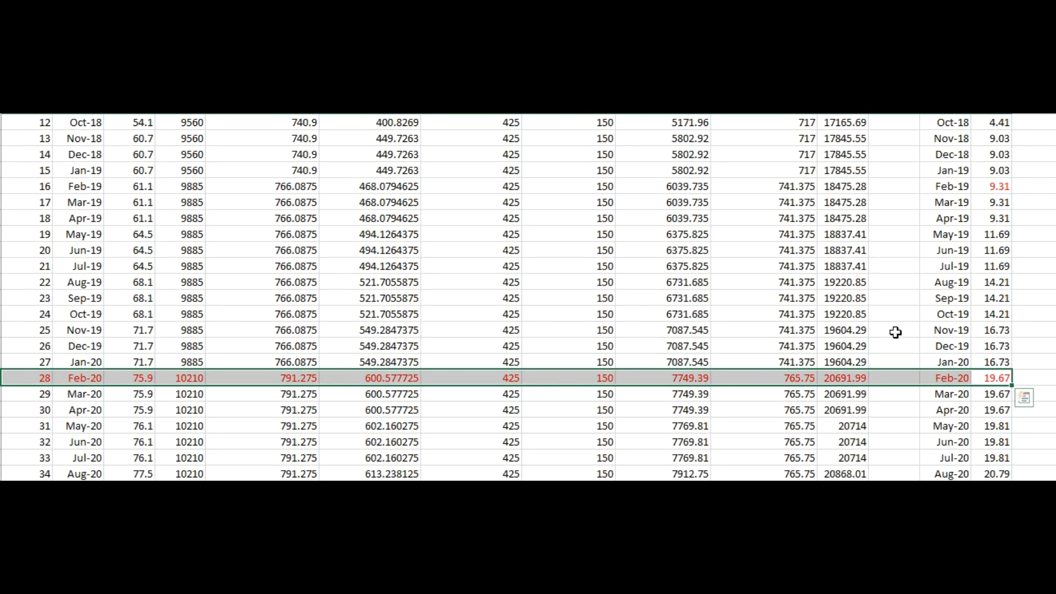
mouse_move(25, 188)
left_mouse_down()
mouse_move(1023, 186)
mouse_move(1006, 189)
left_mouse_up()
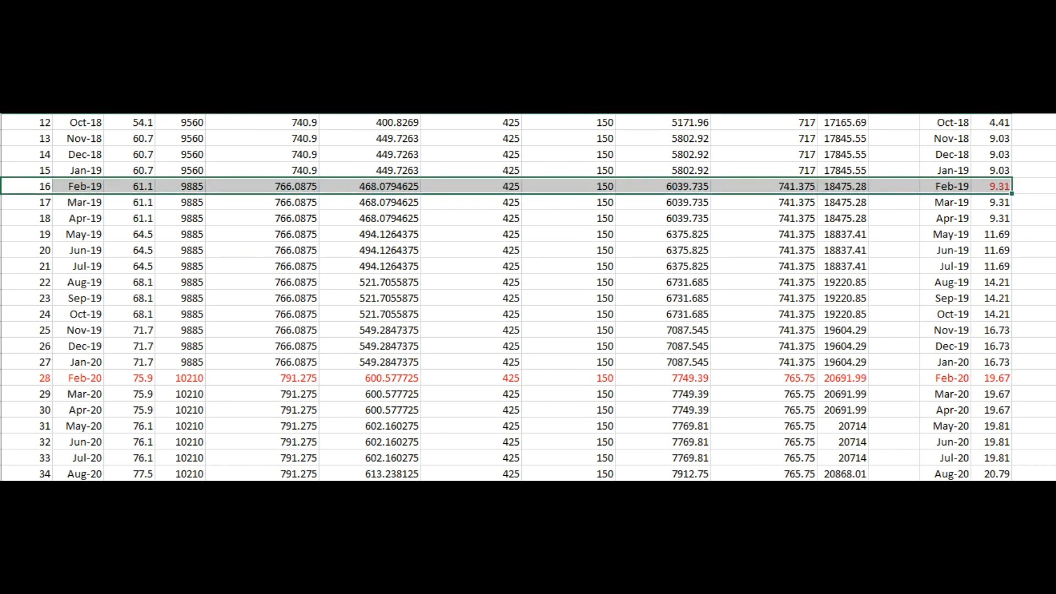
scroll(503, 200, "up", 3)
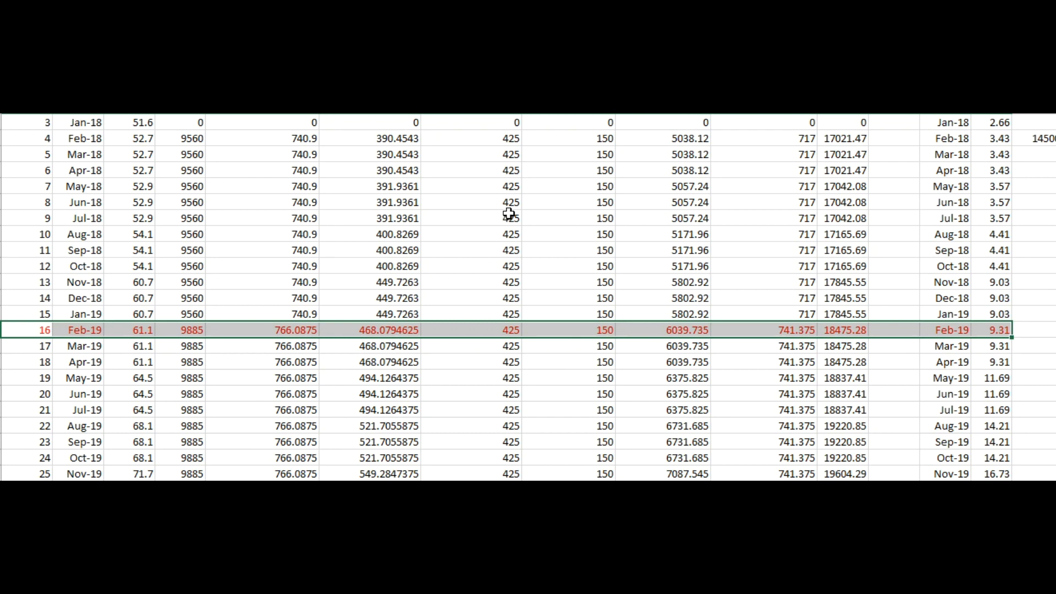
- Fill the second table's Feb-18 Basic Pay of 14500 down to Jan-19
left_click(1042, 138)
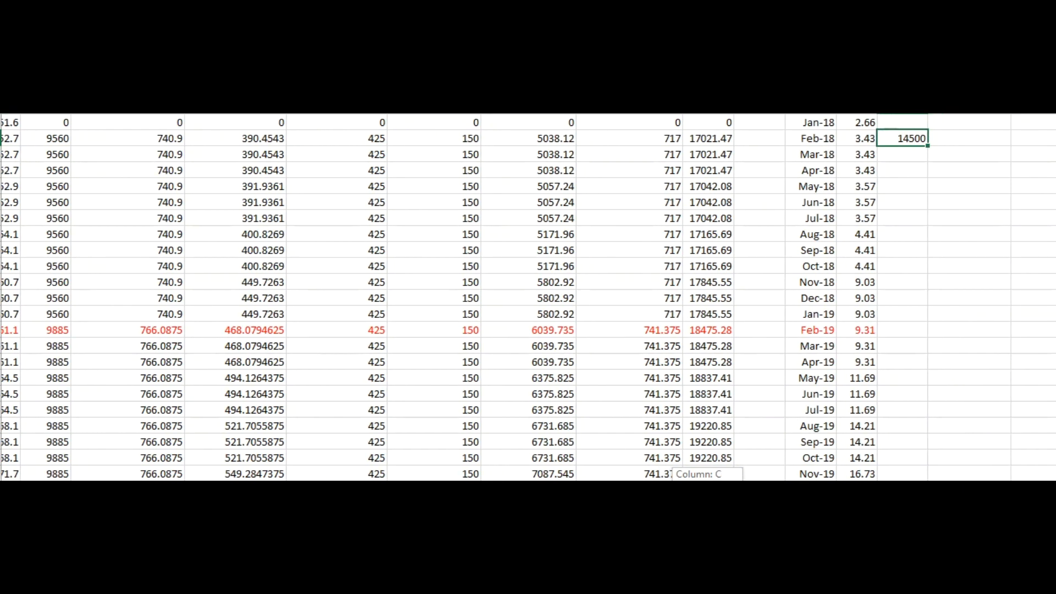
left_click_drag(907, 153, 879, 321)
- Enter 15000 as the second table's Feb-19 Basic Pay and fill it down to Jan-20
left_click(878, 330)
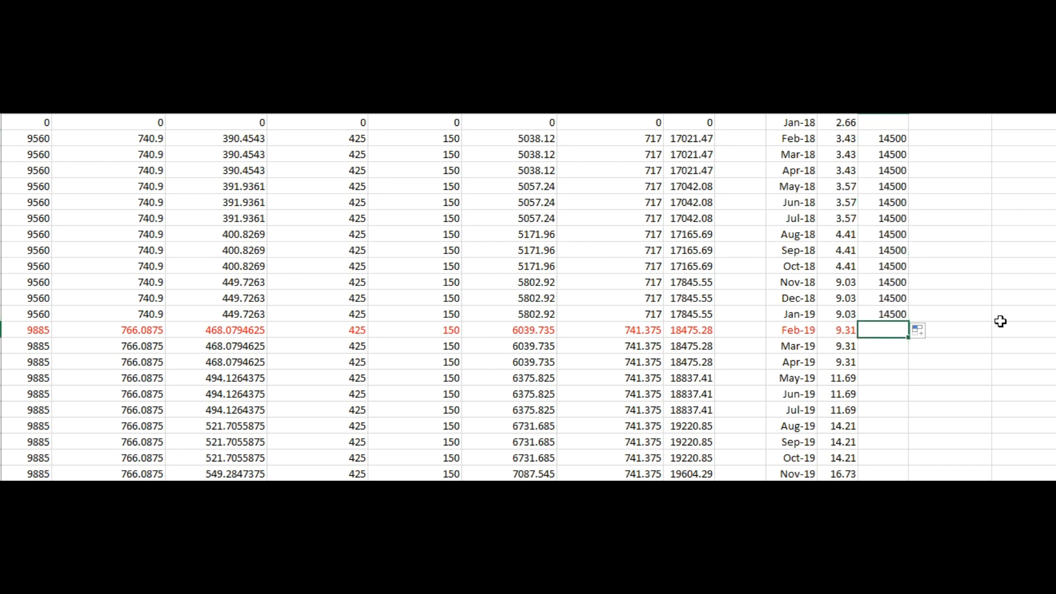
key("F2")
type("15000")
key("Return")
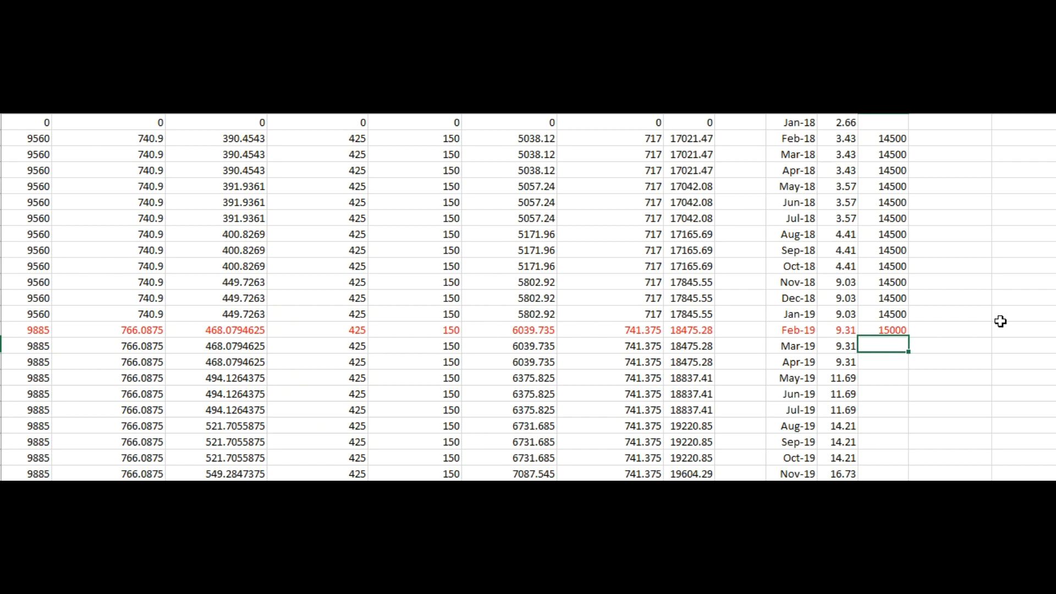
scroll(895, 322, "down", 1)
key("Up")
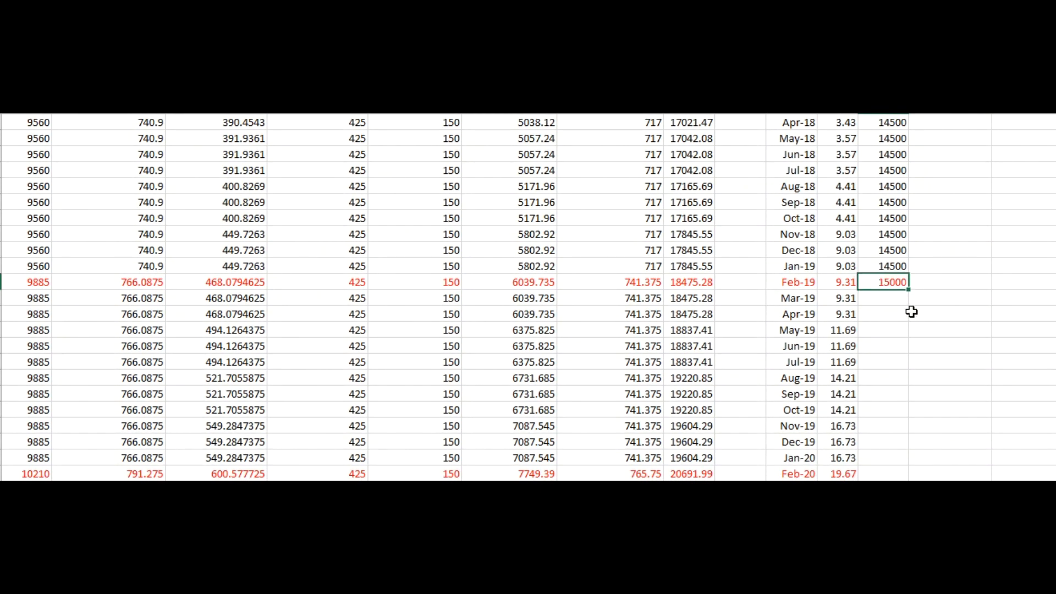
left_click_drag(911, 289, 885, 460)
scroll(960, 349, "down", 3)
- Enter 15500 as the second table's Feb-20 Basic Pay and fill it down to Nov-20
left_click(884, 332)
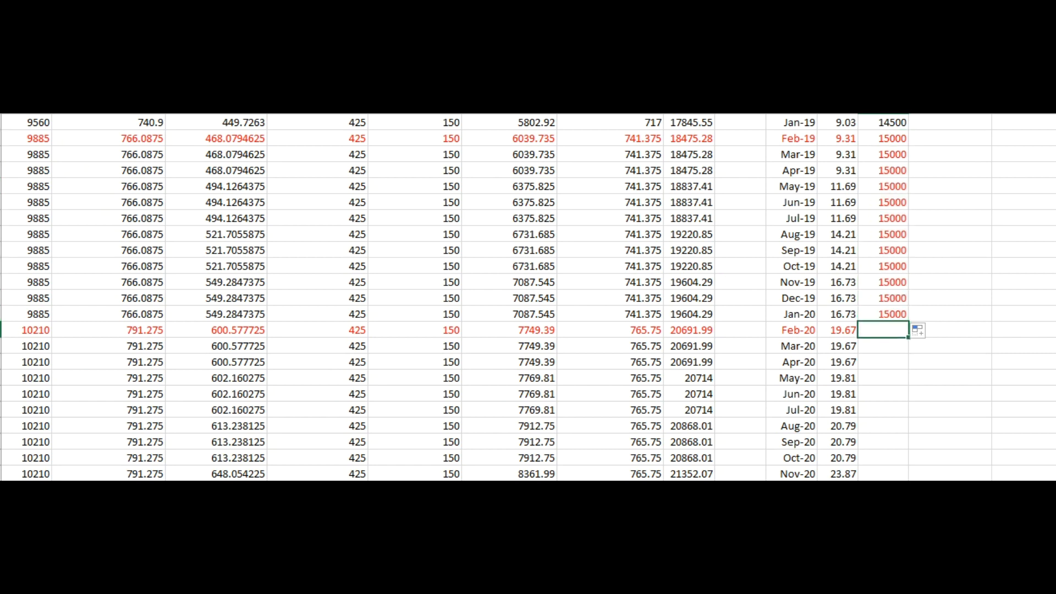
type("1")
key("Return")
scroll(900, 299, "down", 1)
left_click(884, 283)
left_click_drag(908, 292, 908, 429)
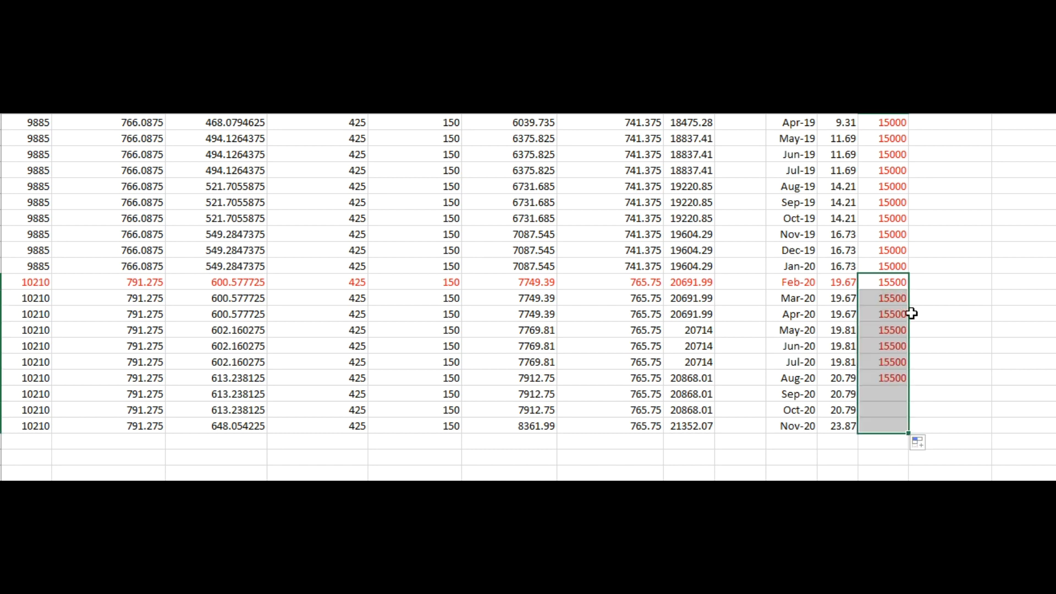
- Enter the second table's Feb-18 Special Allowance Basic as a formula multiplying Basic Pay by 16.405
scroll(959, 335, "up", 5)
scroll(963, 301, "down", 1)
scroll(964, 294, "up", 3)
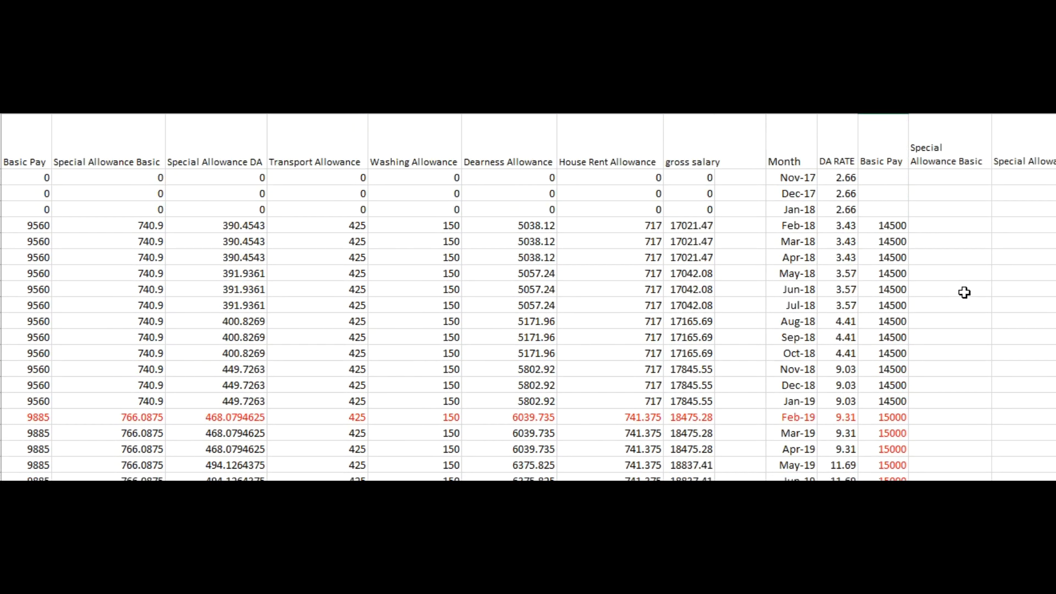
left_click(942, 229)
type("=")
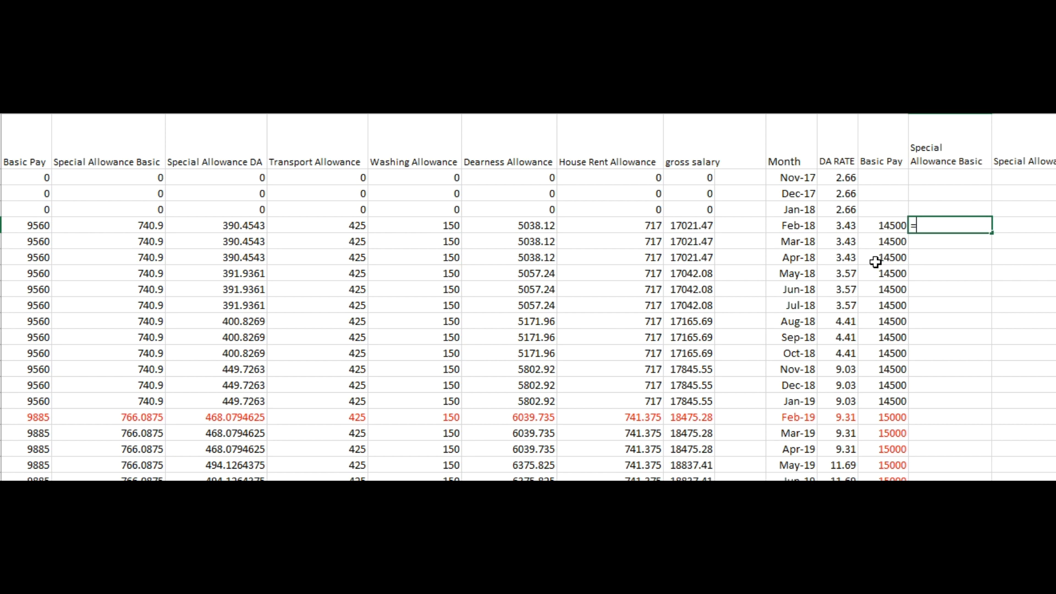
left_click(891, 227)
type("*")
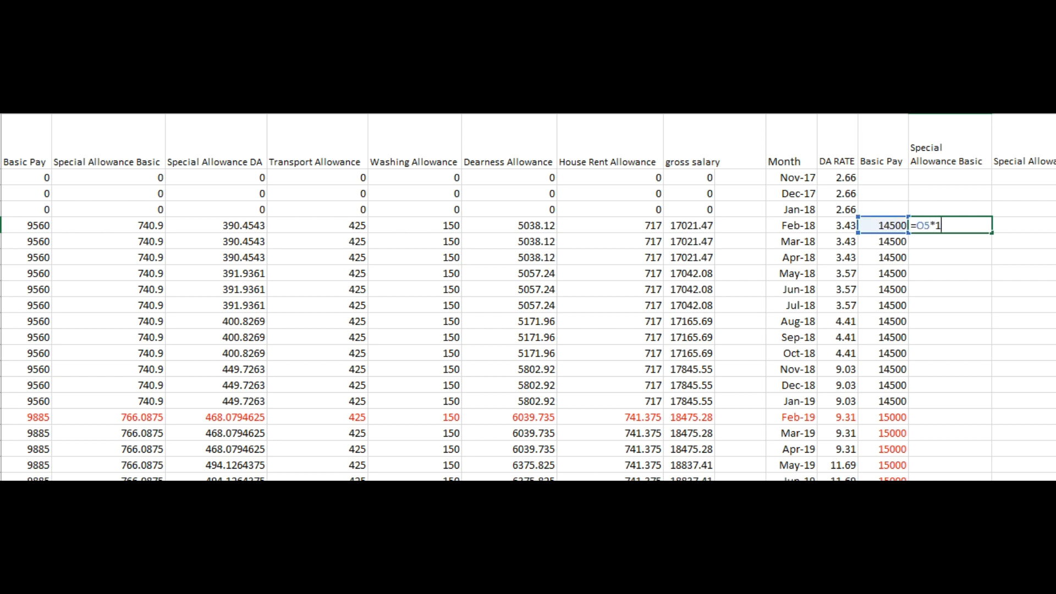
type("16.405")
key("Return")
- Correct the Feb-18 Special Allowance Basic formula to 16.40% of Basic Pay
key("Up")
key("Right")
key("Left")
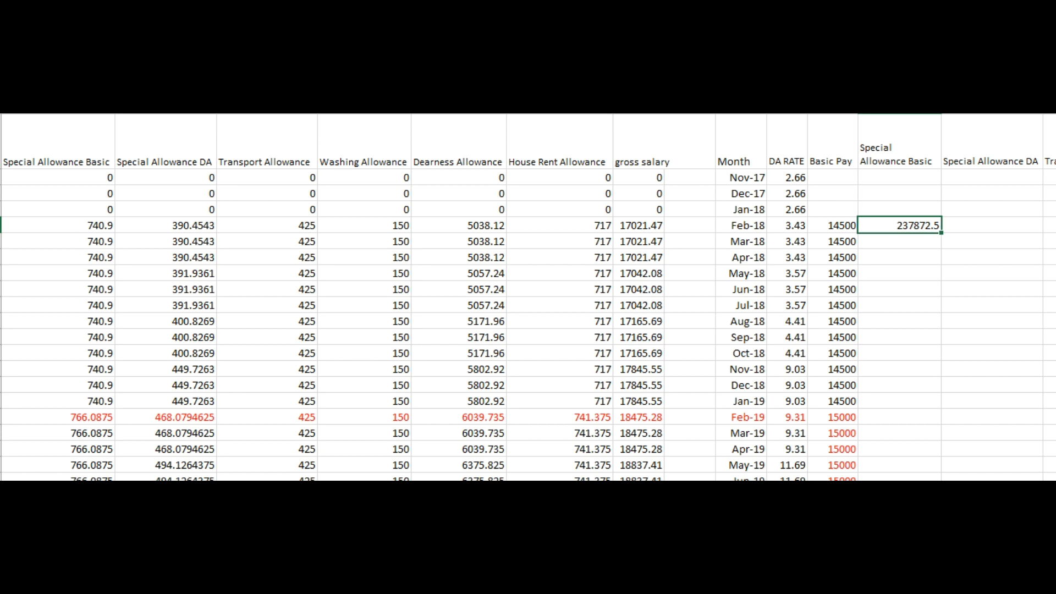
key("F2")
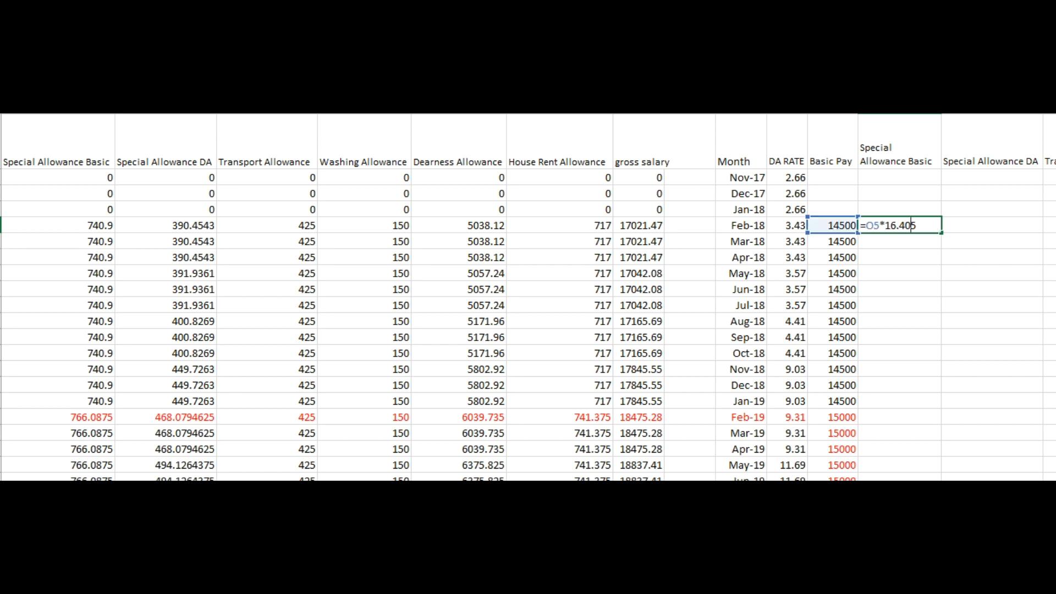
key("Tab")
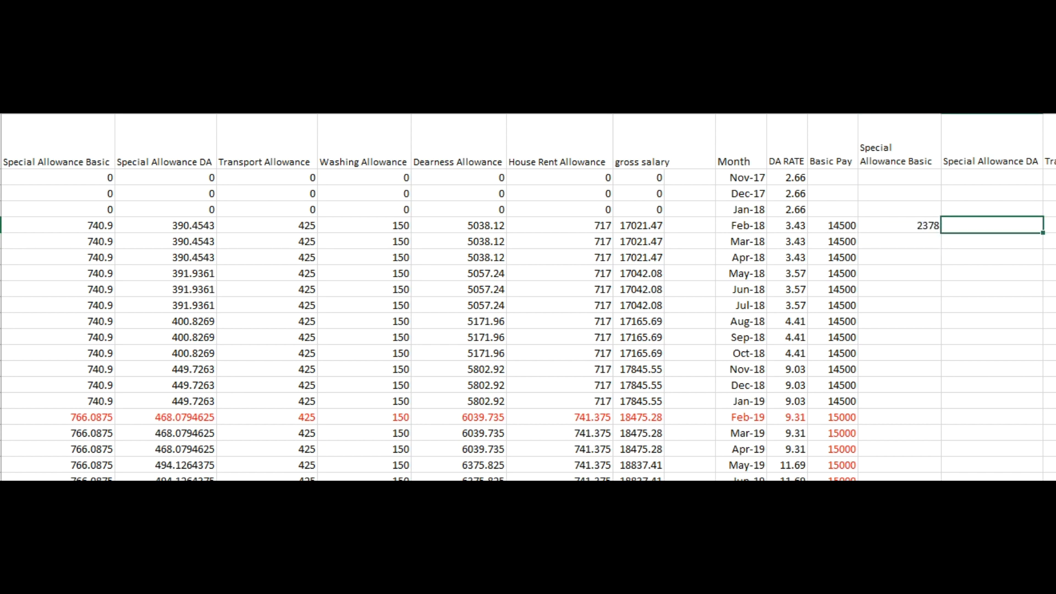
- Calculate the second table's Feb-18 Special Allowance DA as Special Allowance Basic times the DA rate percent, =P5*N5%
type("=")
left_click(905, 230)
type("*")
left_click(784, 224)
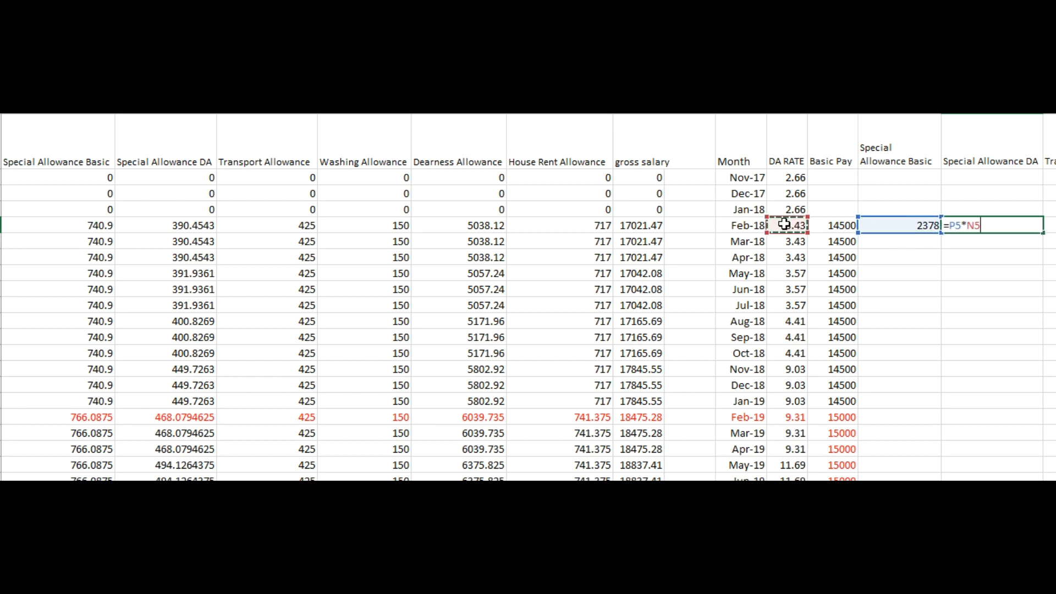
type("%")
key("Return")
- Enter 600 as the second table's Feb-18 Transport Allowance
key("Up")
key("Right")
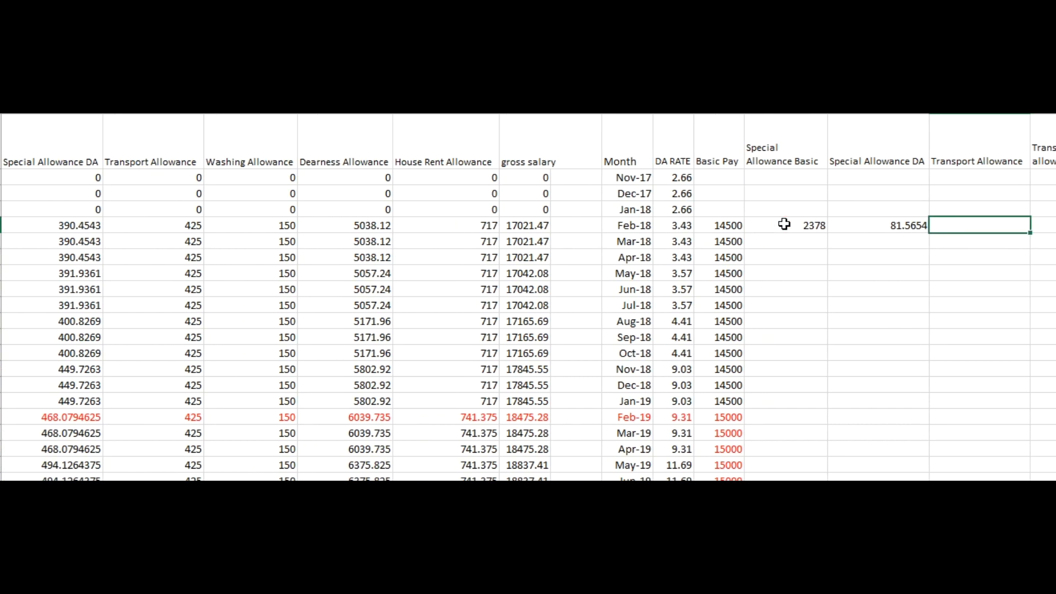
type("600")
key("Return")
- Calculate the Feb-18 Transport allowance DA as Transport Allowance times the DA rate percent, =R5*N5%
key("Up")
key("Right")
type("=")
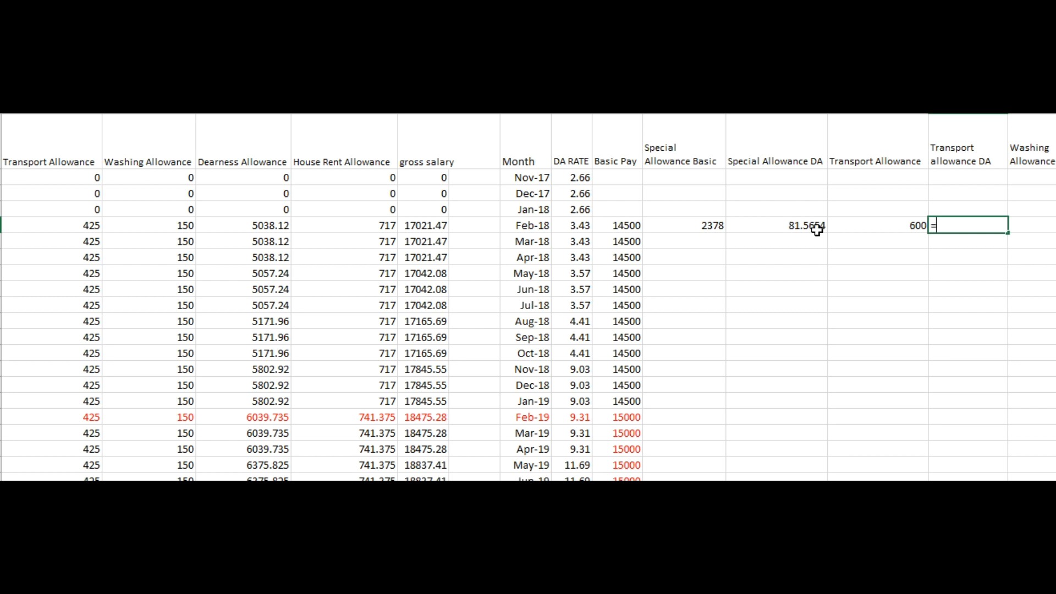
left_click(873, 224)
type("*")
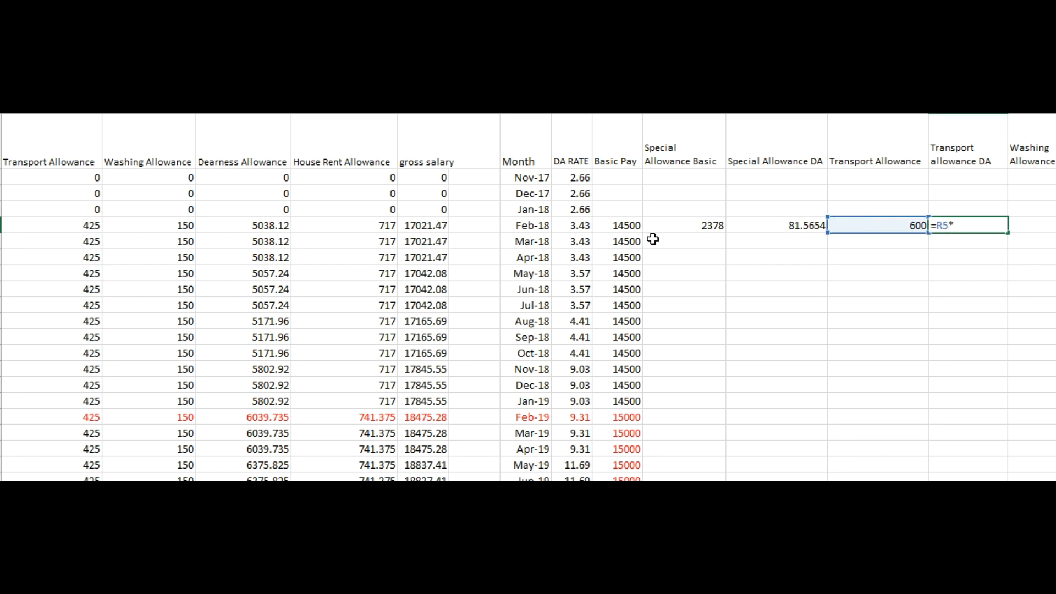
left_click(581, 227)
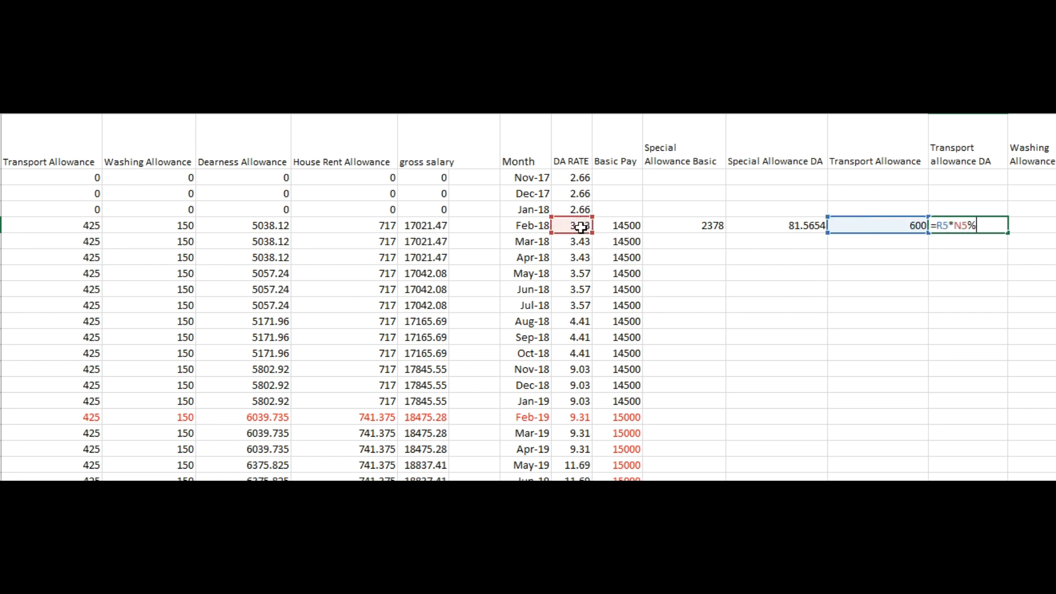
key("Tab")
- Enter 200 as the Feb-18 Washing Allowance and calculate Dearness Allowance as Basic Pay times the DA rate percent
type("200")
key("Tab")
type("=")
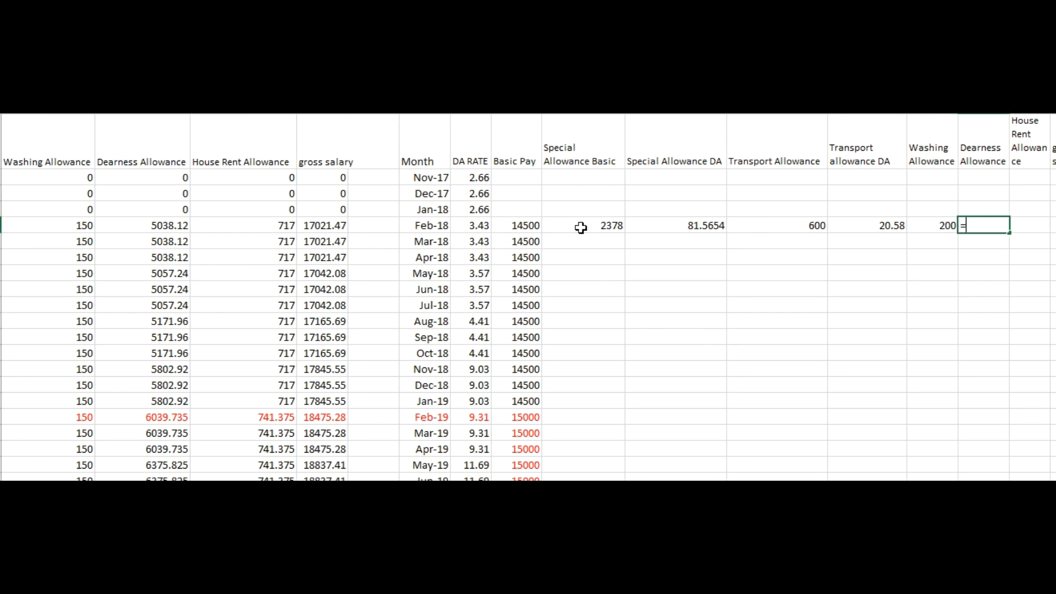
left_click(526, 226)
type("*")
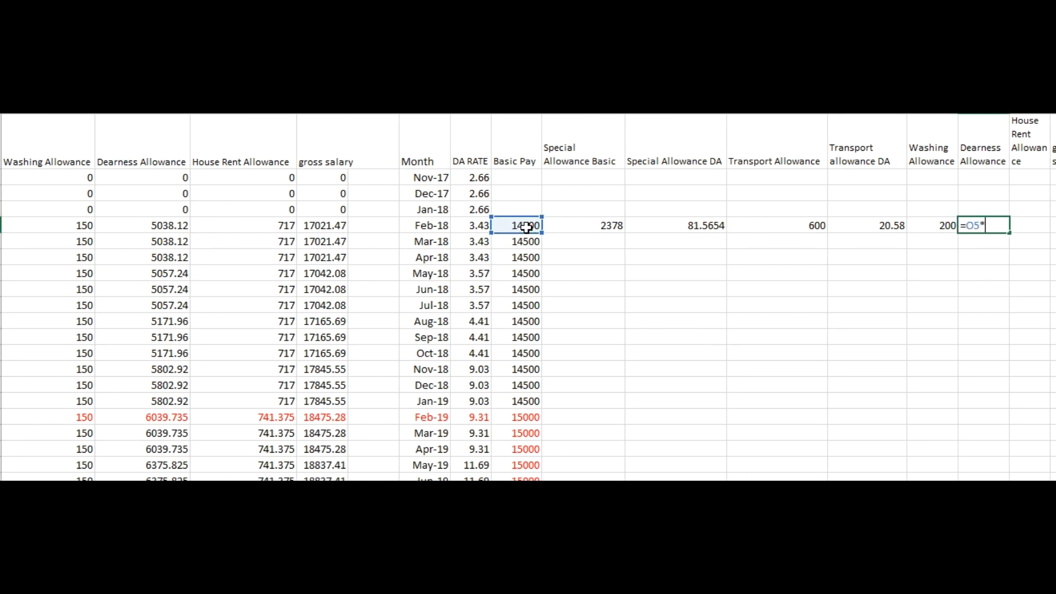
left_click(473, 226)
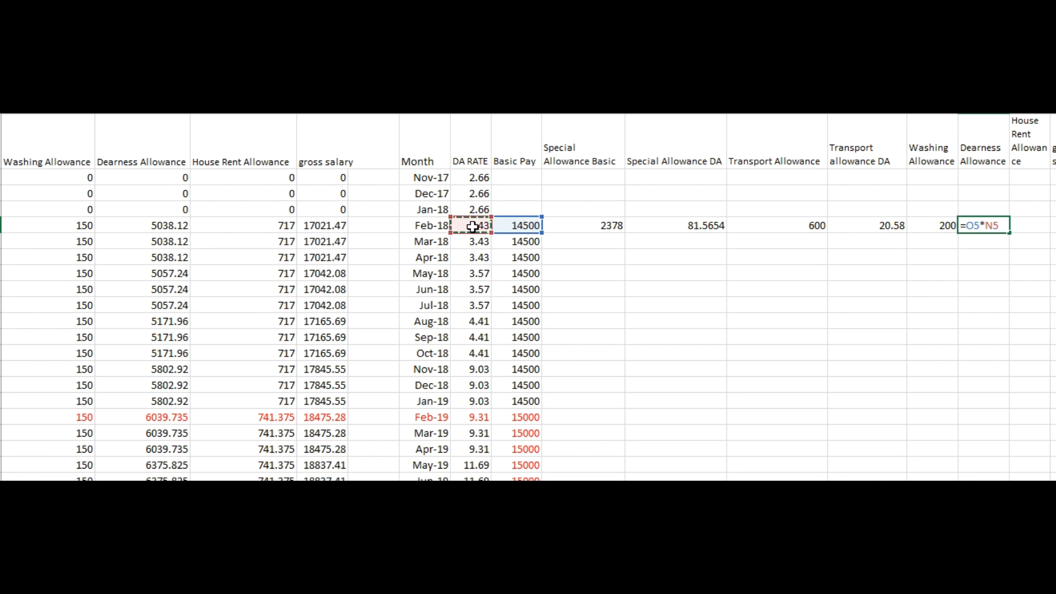
key("Tab")
- Calculate the second table's Feb-18 House Rent Allowance as 10.25% of Basic Pay
scroll(473, 226, "right", 1)
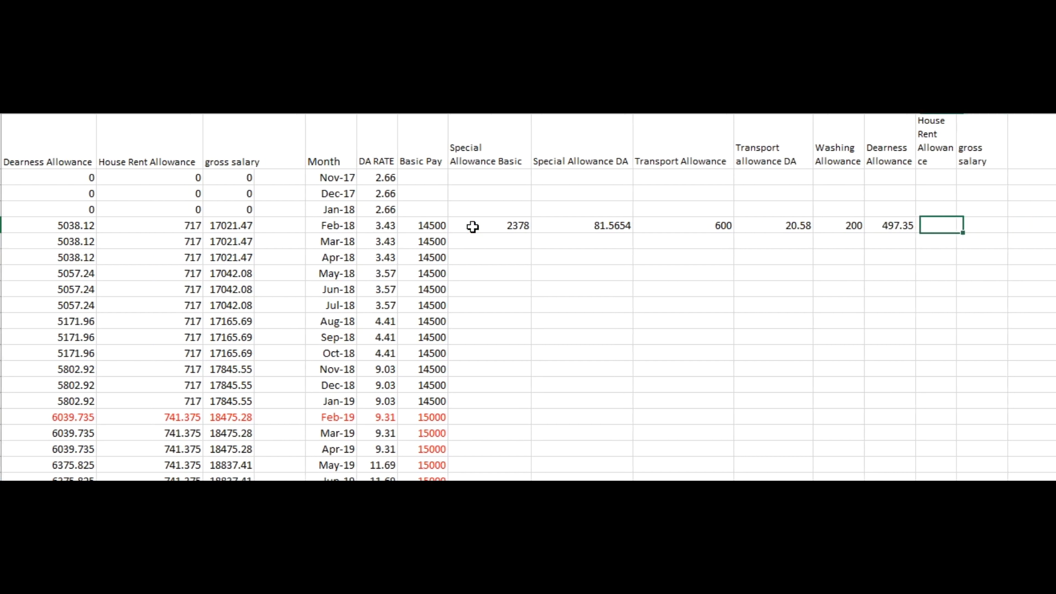
left_click(432, 227)
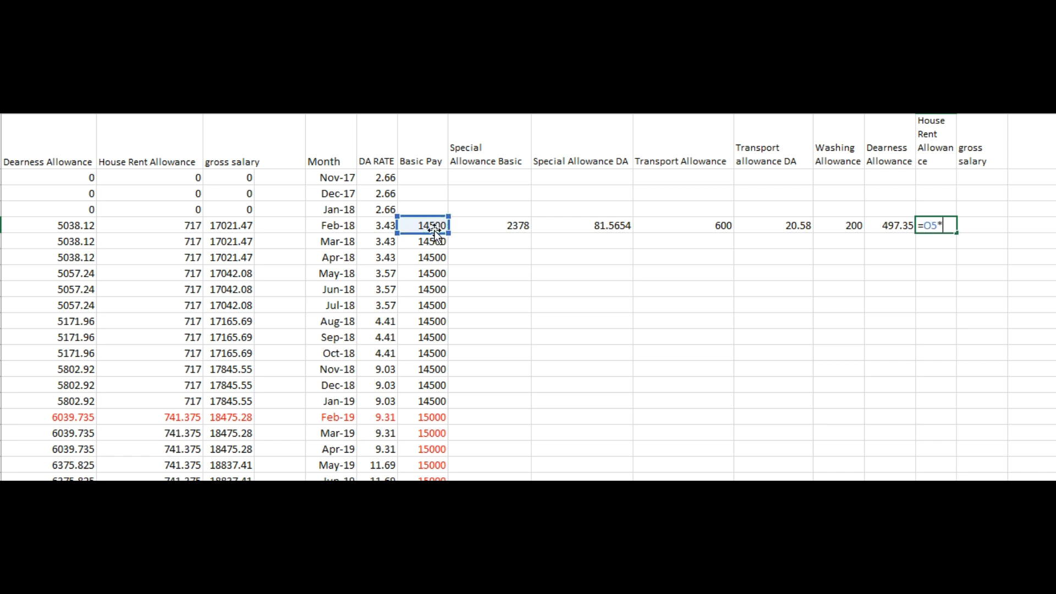
type("*10.25%")
key("Tab")
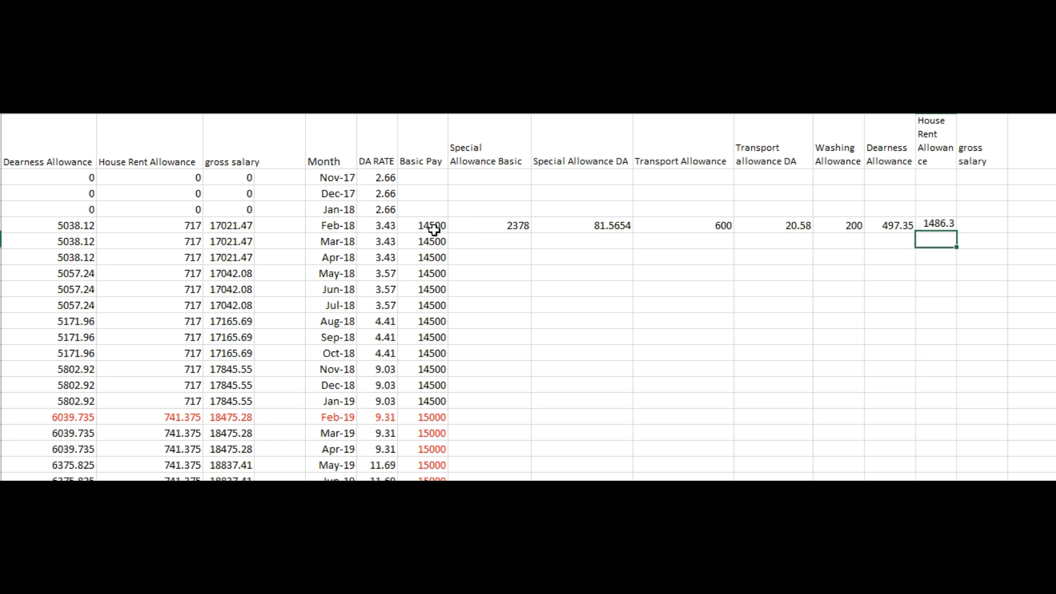
- Calculate the second table's Feb-18 gross salary by adding Basic Pay and all allowances, =O5+P5+Q5+R5+S5+T5+U5+V5
type("=")
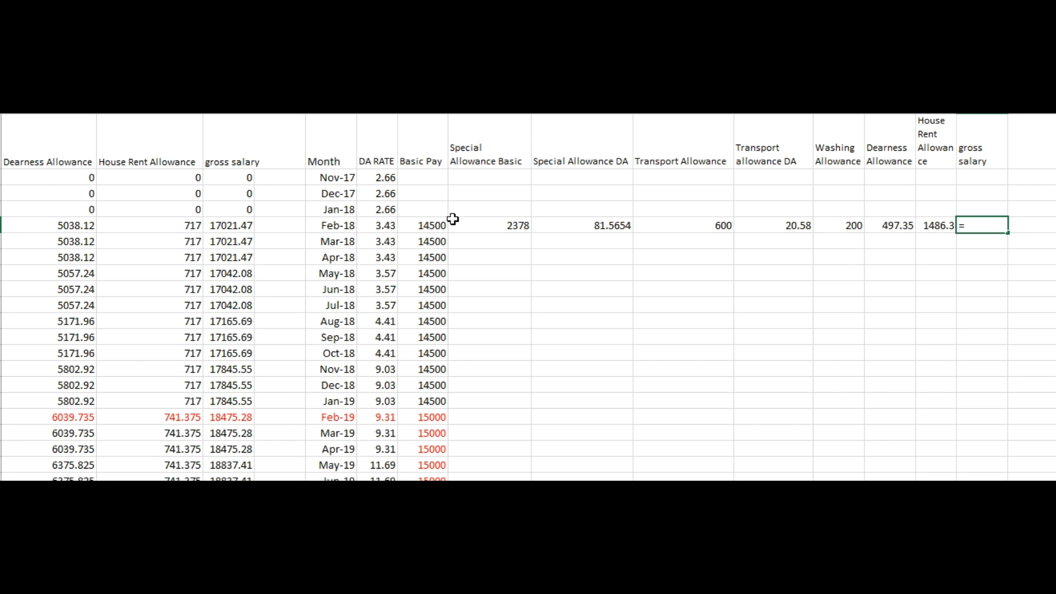
left_click(434, 226)
type("+")
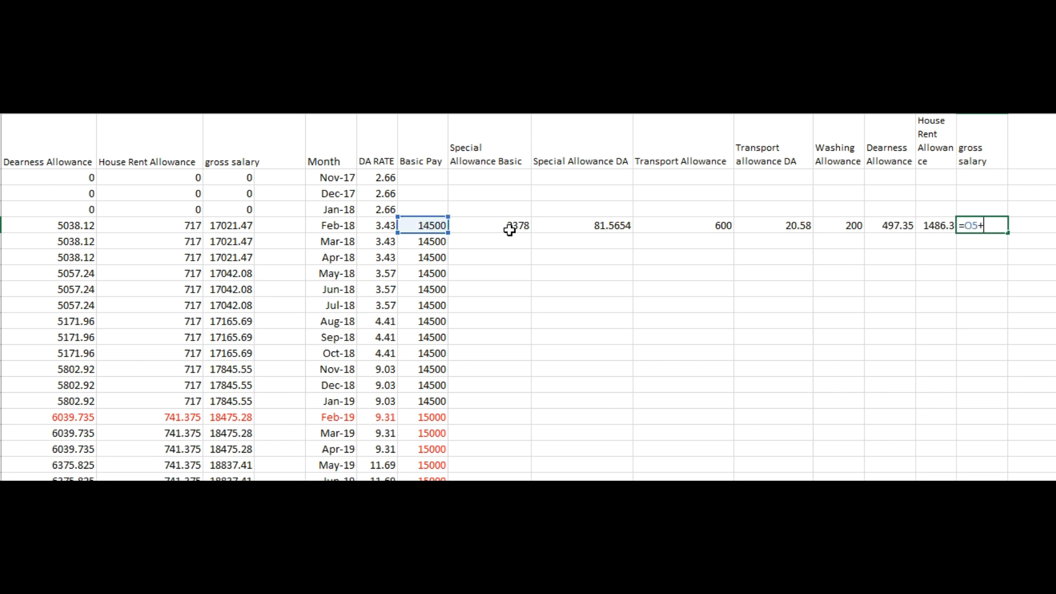
left_click(510, 225)
type("+")
left_click(589, 225)
type("+")
left_click(710, 227)
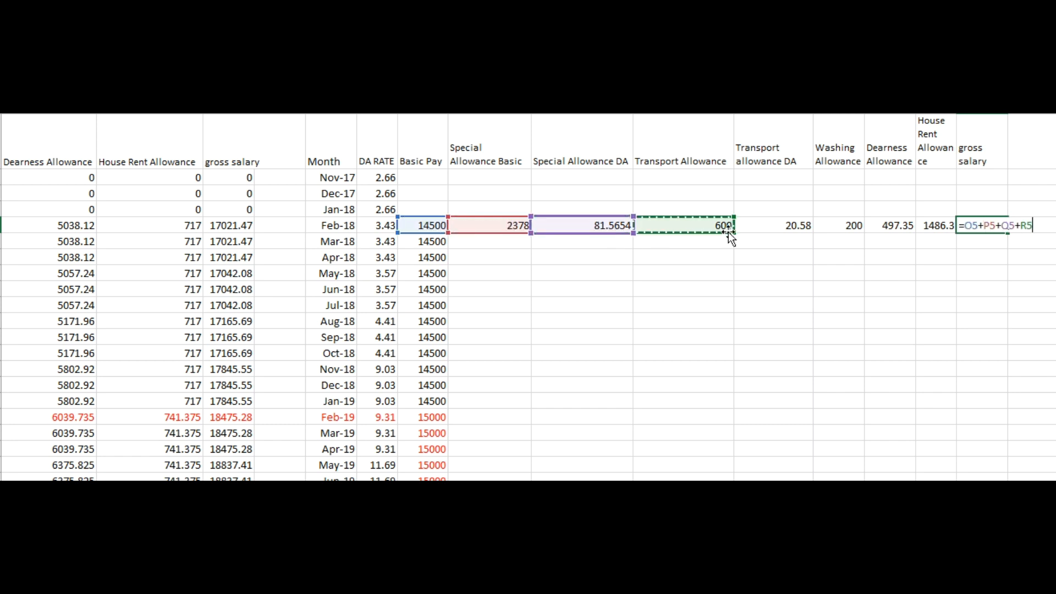
type("+")
left_click(789, 235)
left_click(790, 226)
type("+")
left_click(852, 226)
type("+")
left_click(907, 226)
type("+")
left_click(935, 227)
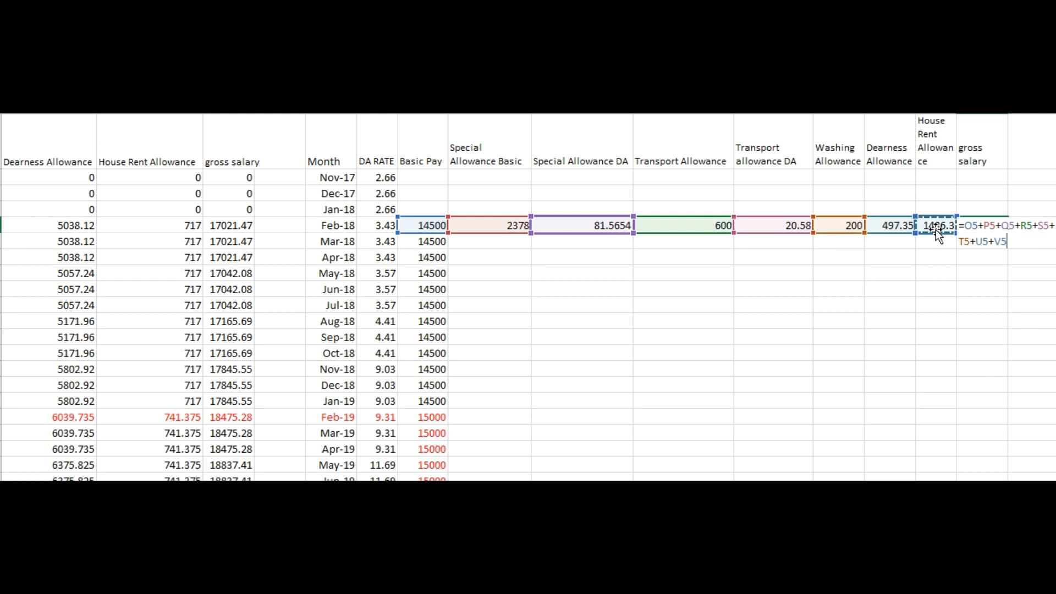
key("Return")
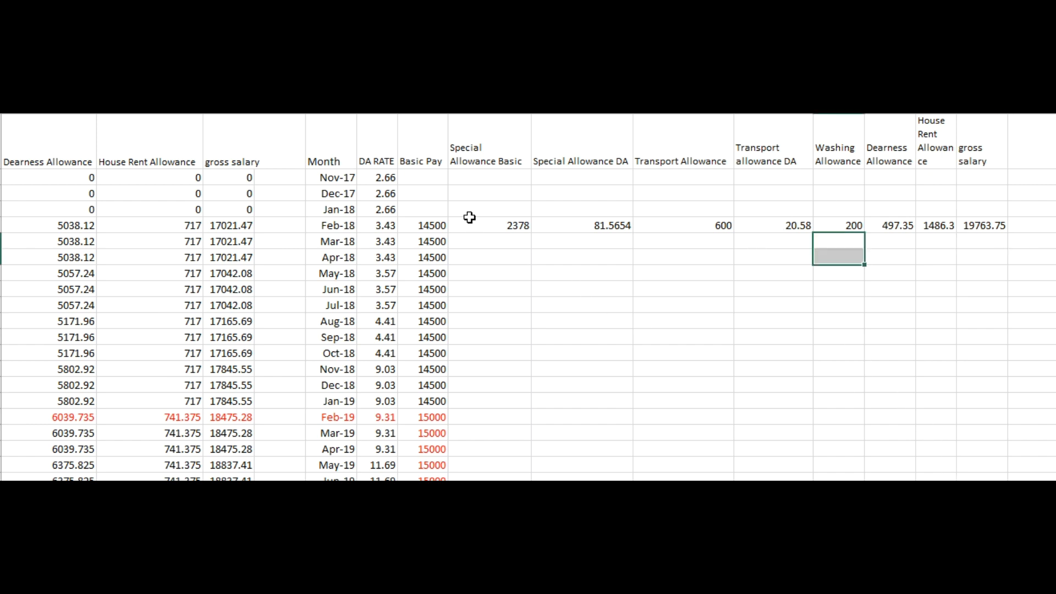
- Fill the second table's Feb-18 allowances and gross salary down to Nov-20, keeping Transport Allowance at 600 and Washing Allowance at 200
left_click_drag(432, 225, 990, 227)
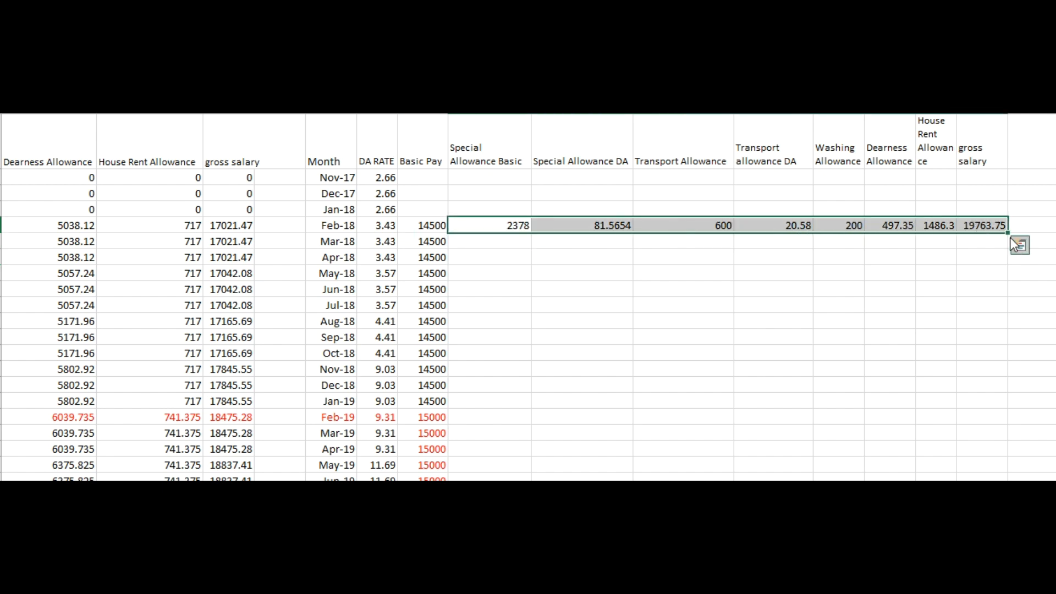
double_click(1006, 234)
left_click(721, 225)
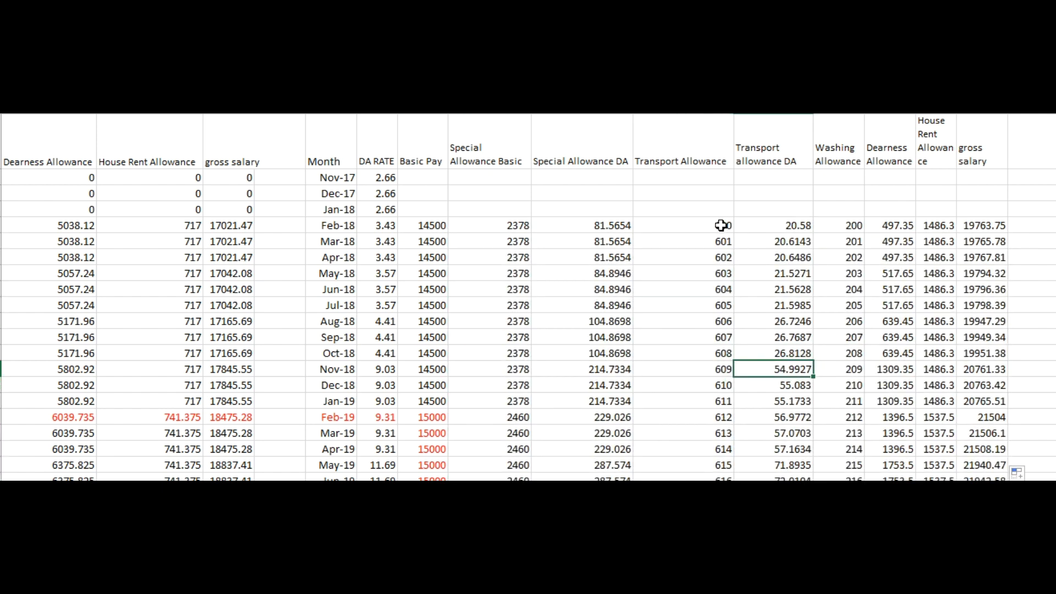
double_click(733, 231)
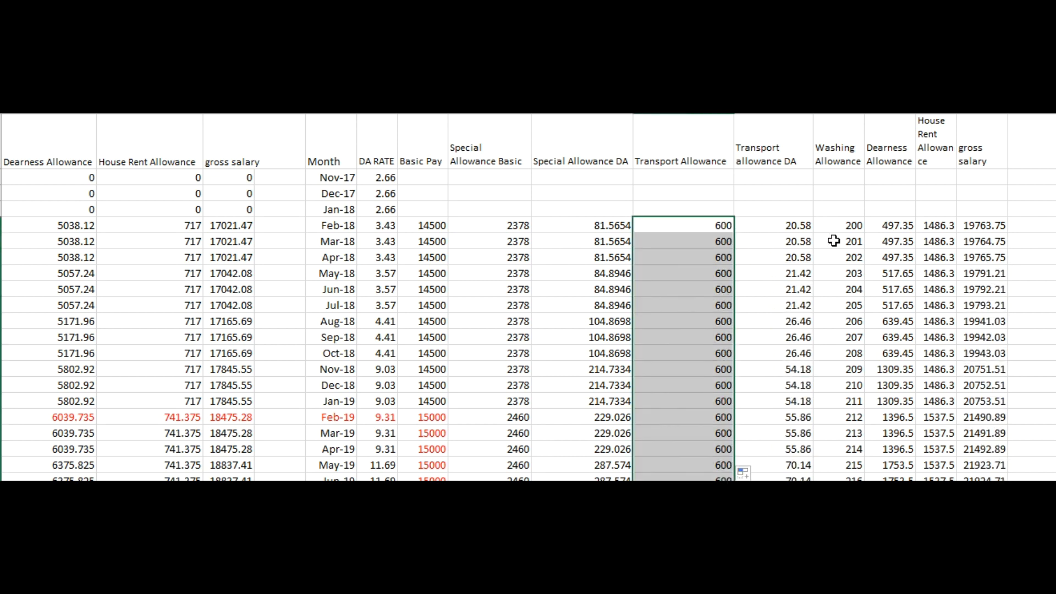
left_click(852, 223)
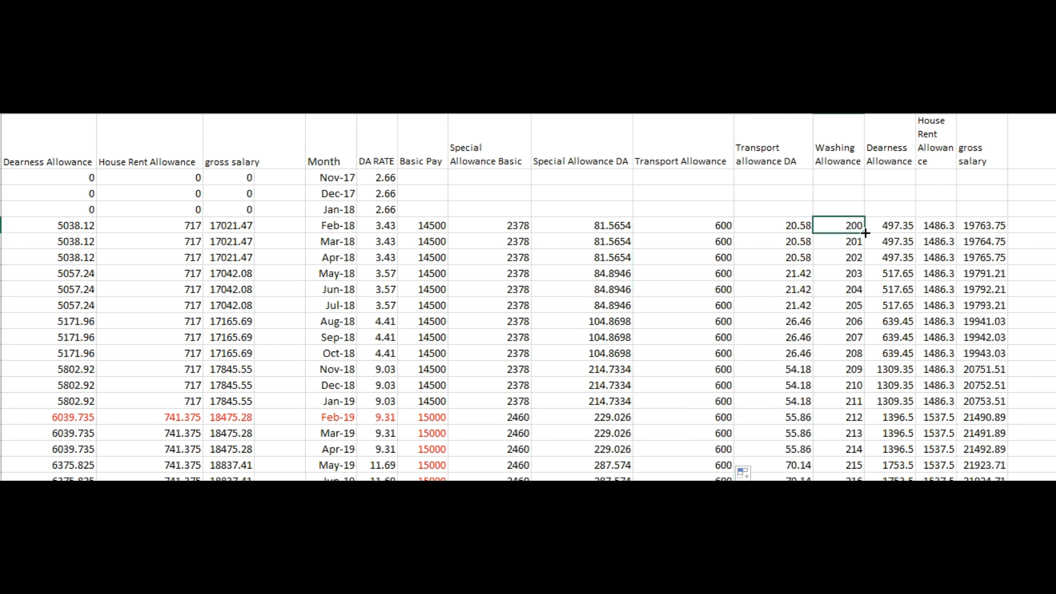
double_click(865, 233)
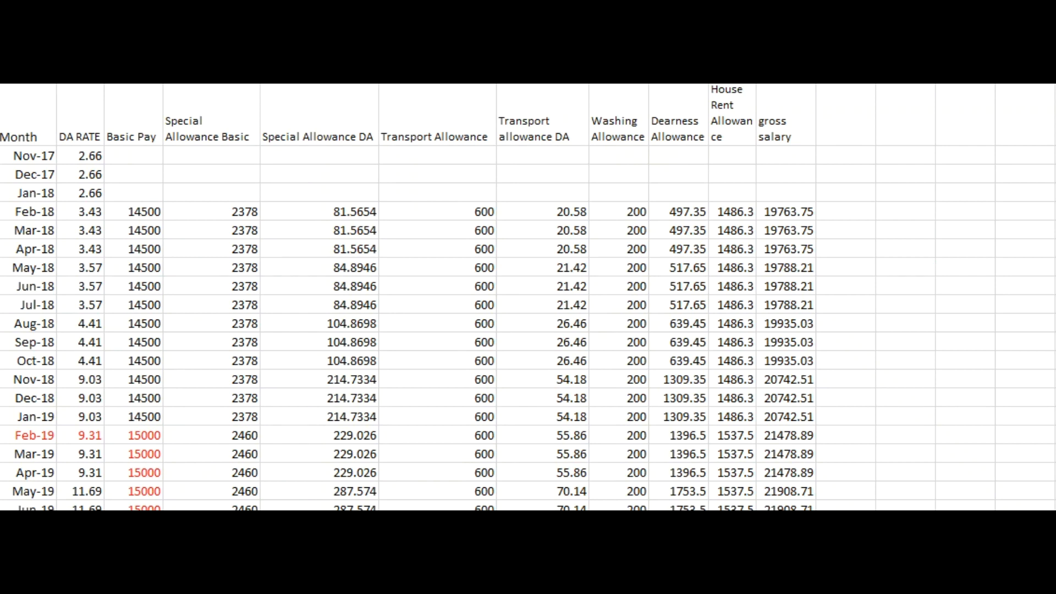
- Add a column header "difference" beside the second table's gross salary
left_click(843, 133)
type("d")
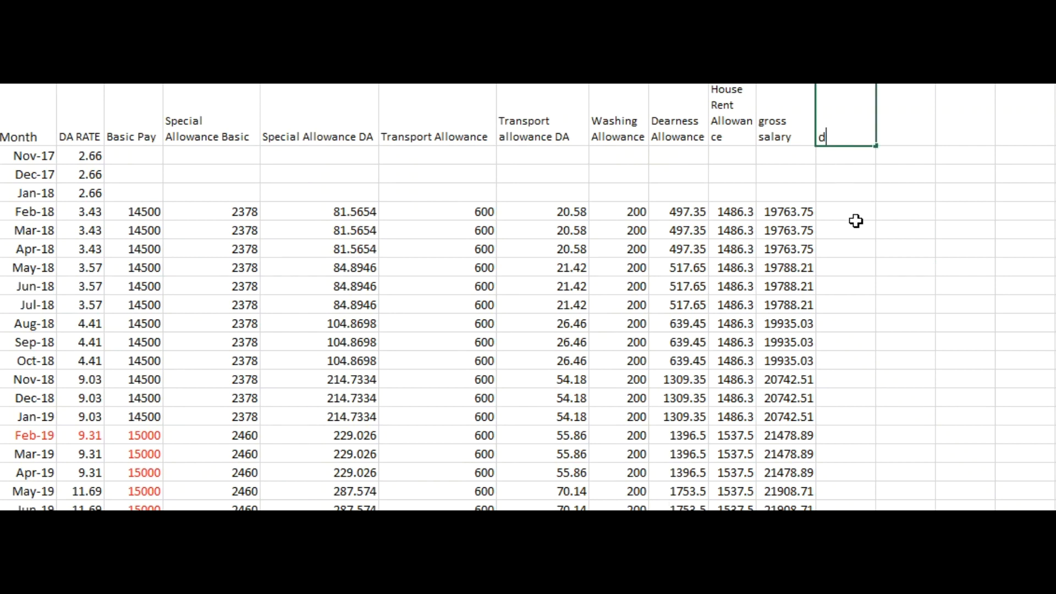
type("ifference")
- Calculate the Feb-18 difference as revised gross salary minus existing gross salary and fill it down to Nov-20
left_click(855, 219)
type("=")
left_click(781, 214)
type("-")
scroll(781, 215, "left", 6)
left_click(257, 212)
key("Return")
left_click(969, 207)
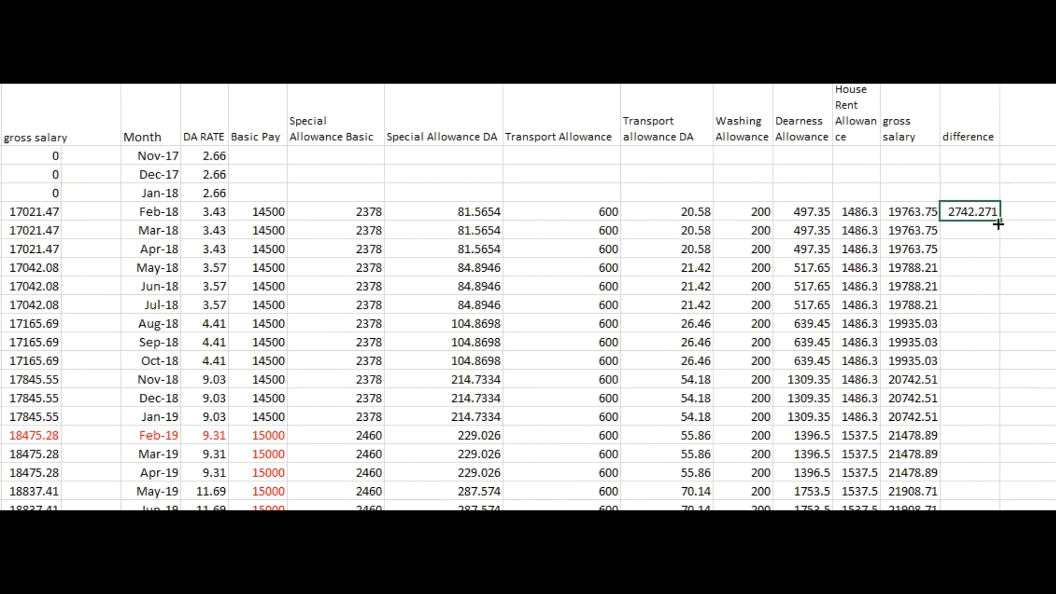
double_click(1000, 221)
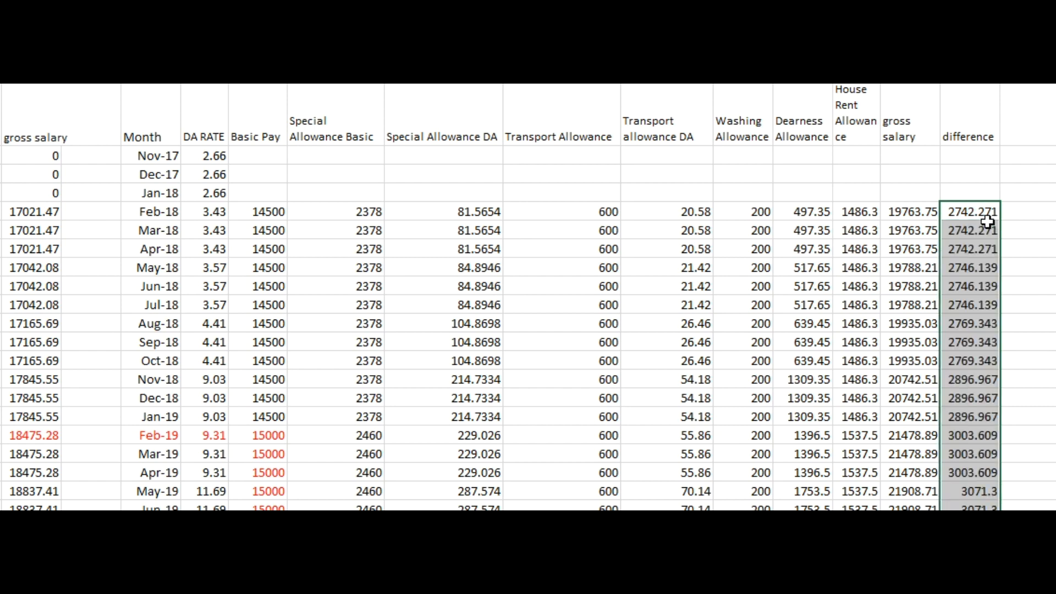
- Total the difference column below the Nov-20 row with a SUM over X5:X38
scroll(982, 223, "down", 7)
left_click(986, 405)
type("=sum(")
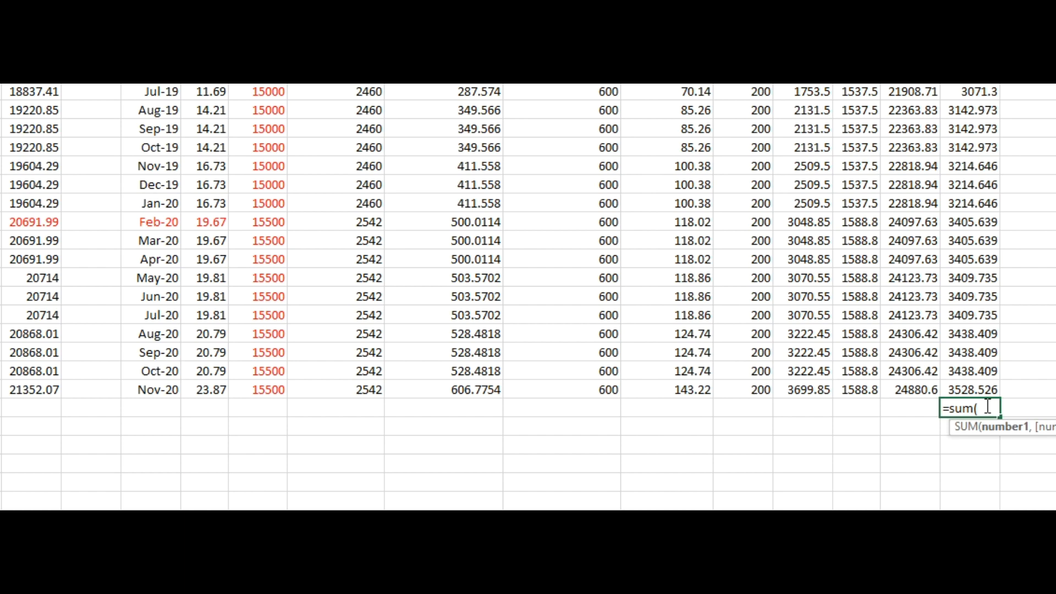
scroll(988, 385, "up", 8)
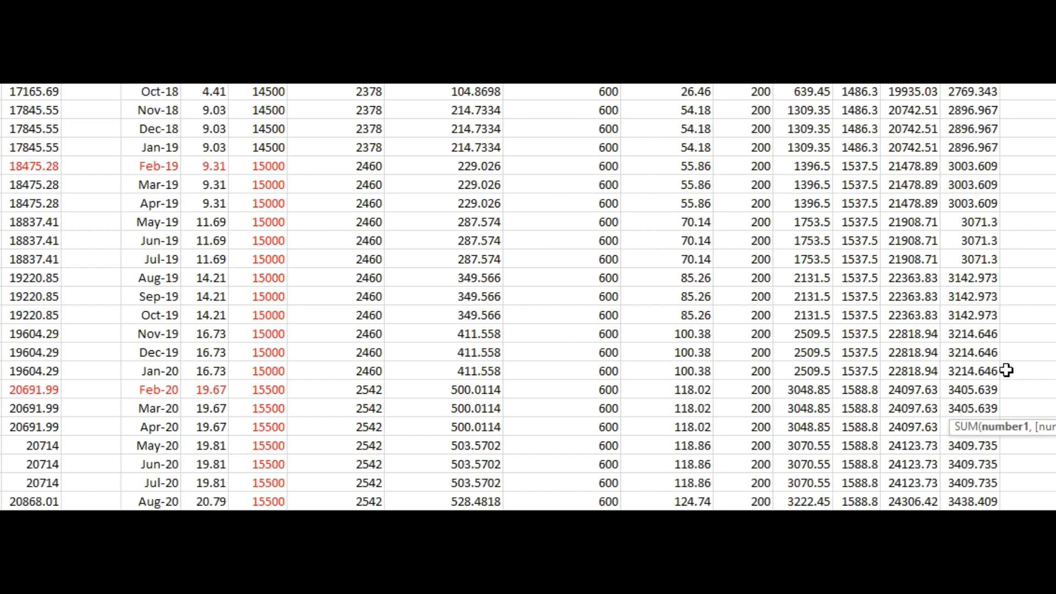
left_click_drag(970, 212, 978, 327)
left_click_drag(974, 503, 981, 426)
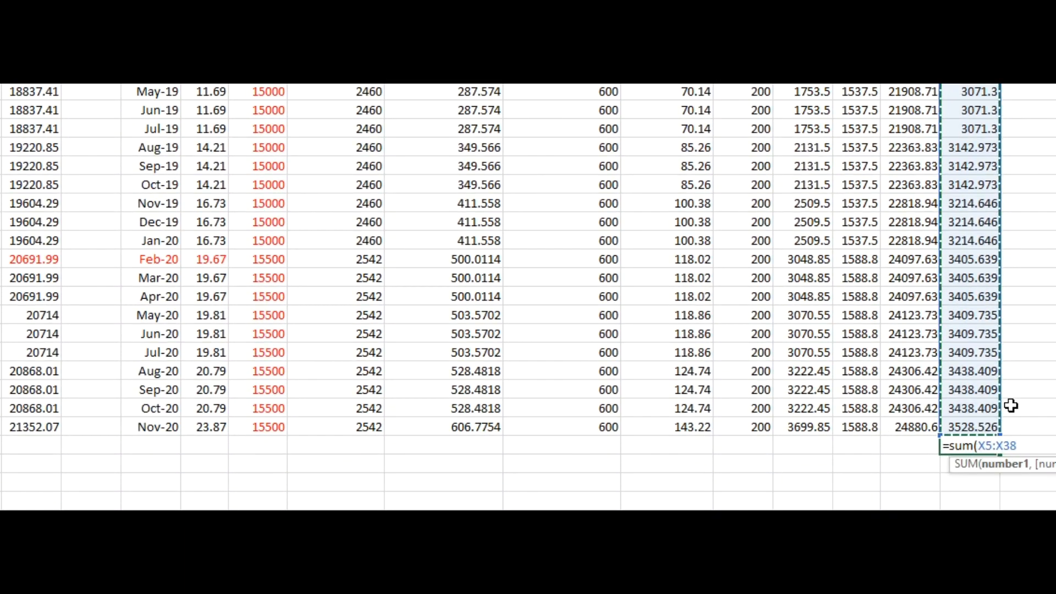
type(")")
key("Return")
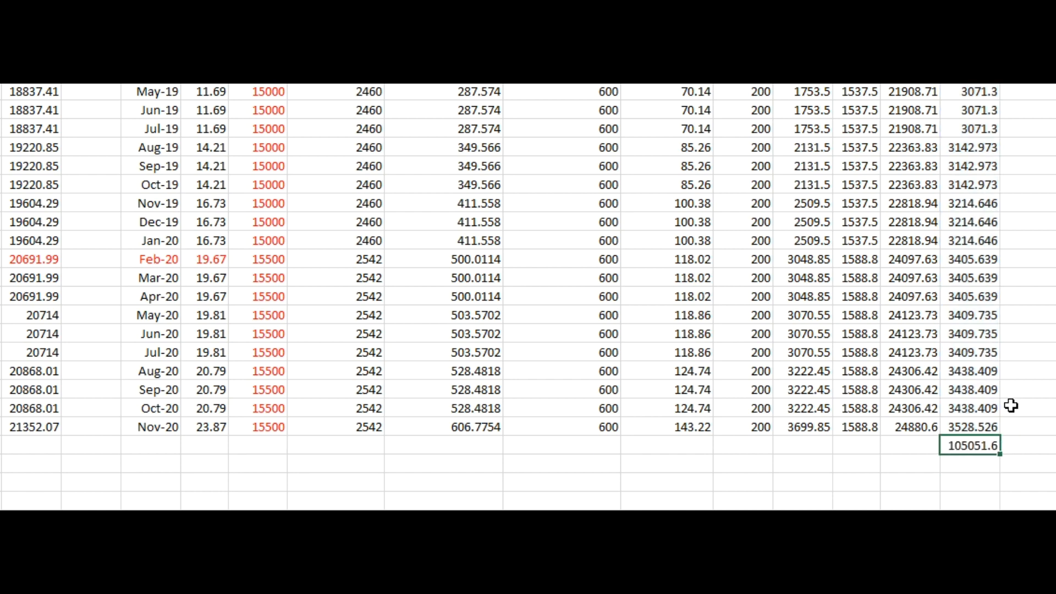
scroll(1018, 338, "up", 7)
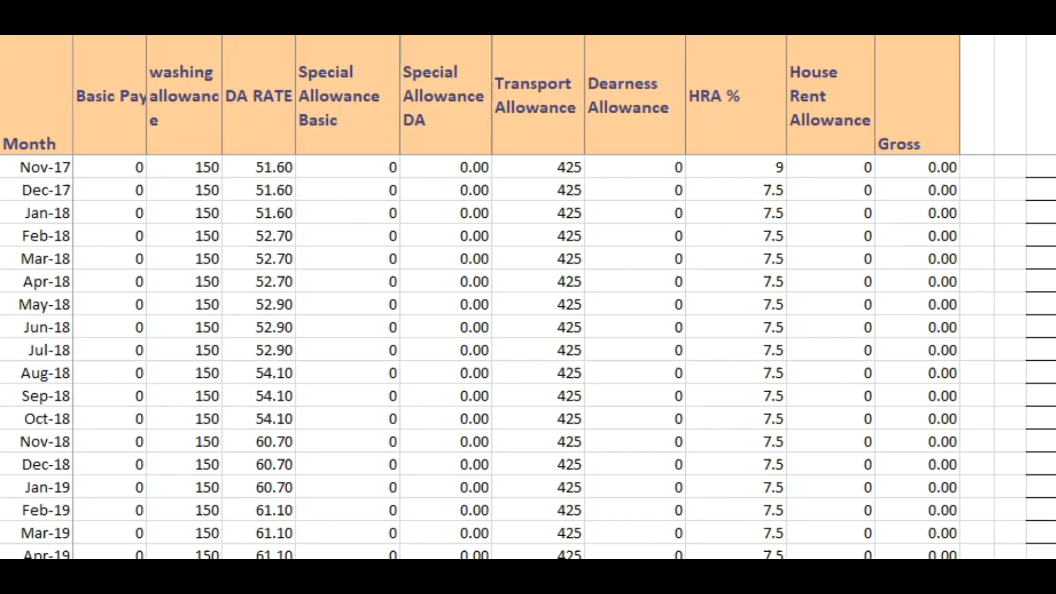
- Set the Nov-17 Basic Pay in the existing-salary table to 9560
left_click(184, 212)
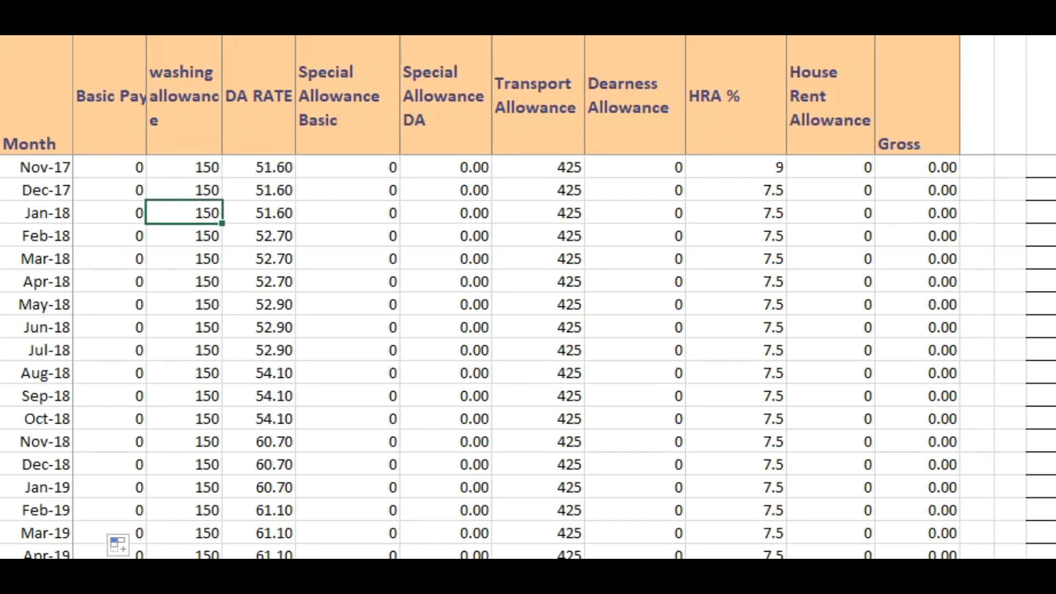
left_click(1045, 557)
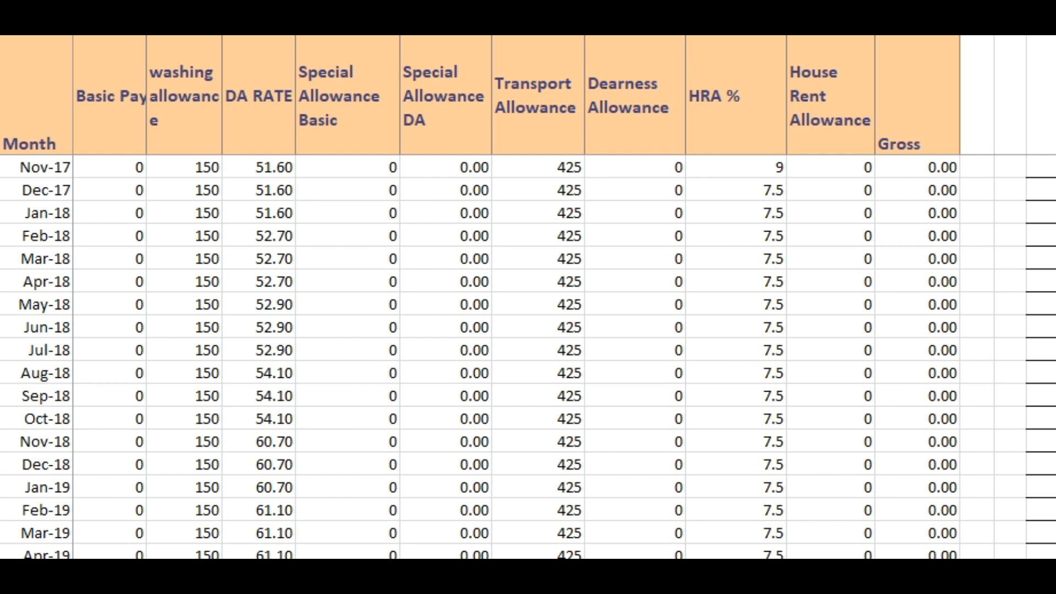
left_click(129, 168)
left_click(128, 168)
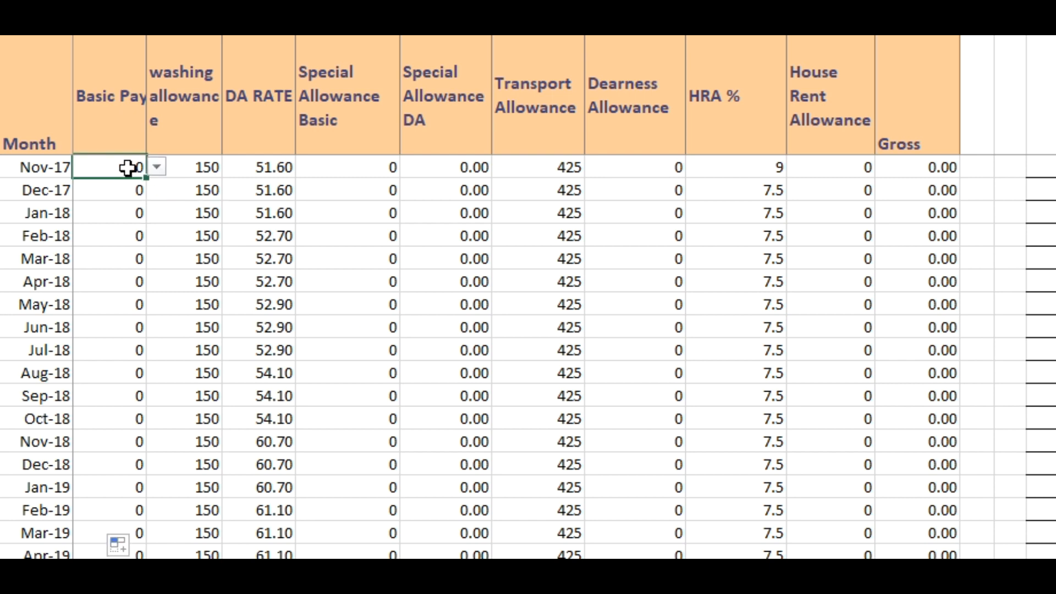
left_click(156, 167)
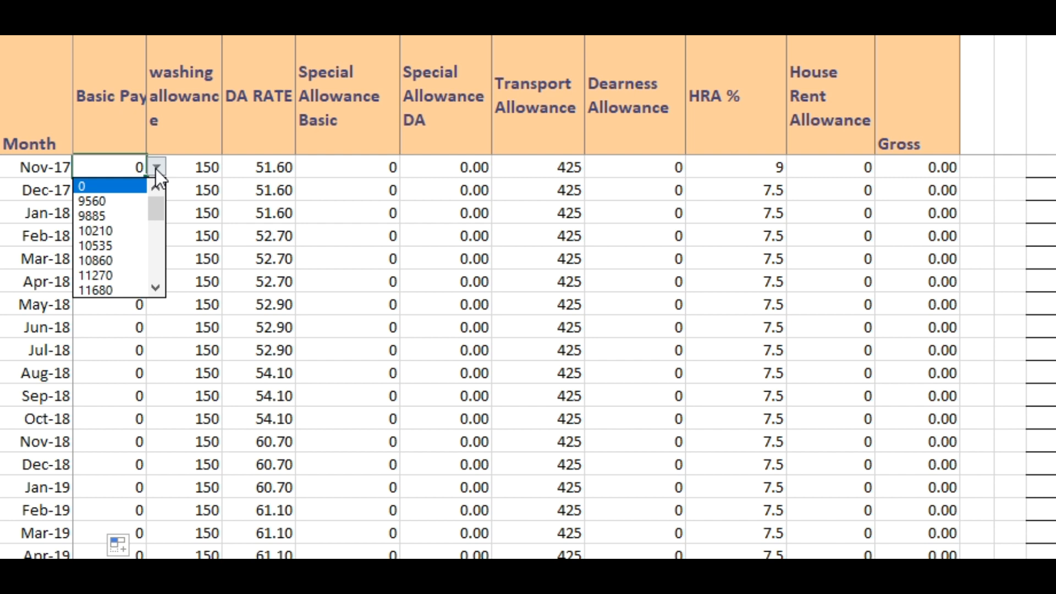
left_click(126, 202)
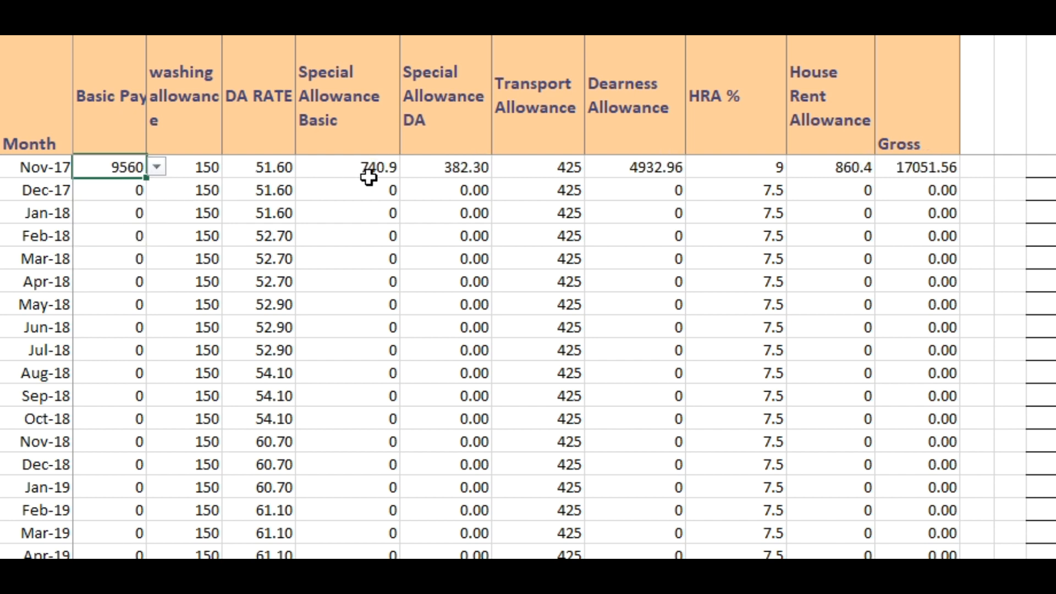
- Set the Nov-17 Transport Allowance to 425 and the HRA % to 7.5 in the existing-salary table
left_click(547, 166)
left_click(594, 170)
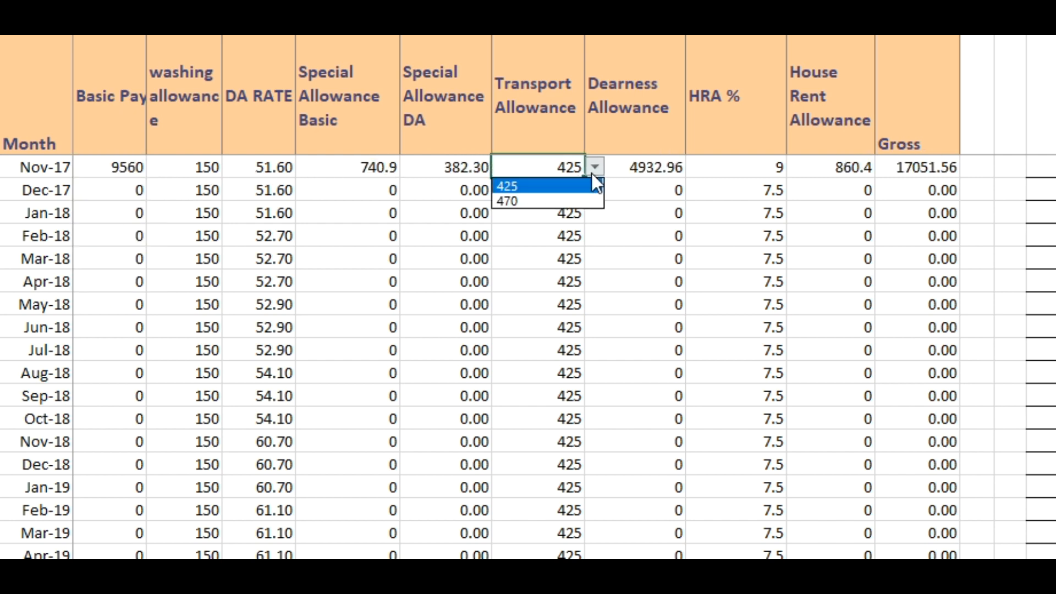
left_click(545, 186)
left_click(778, 167)
left_click(797, 167)
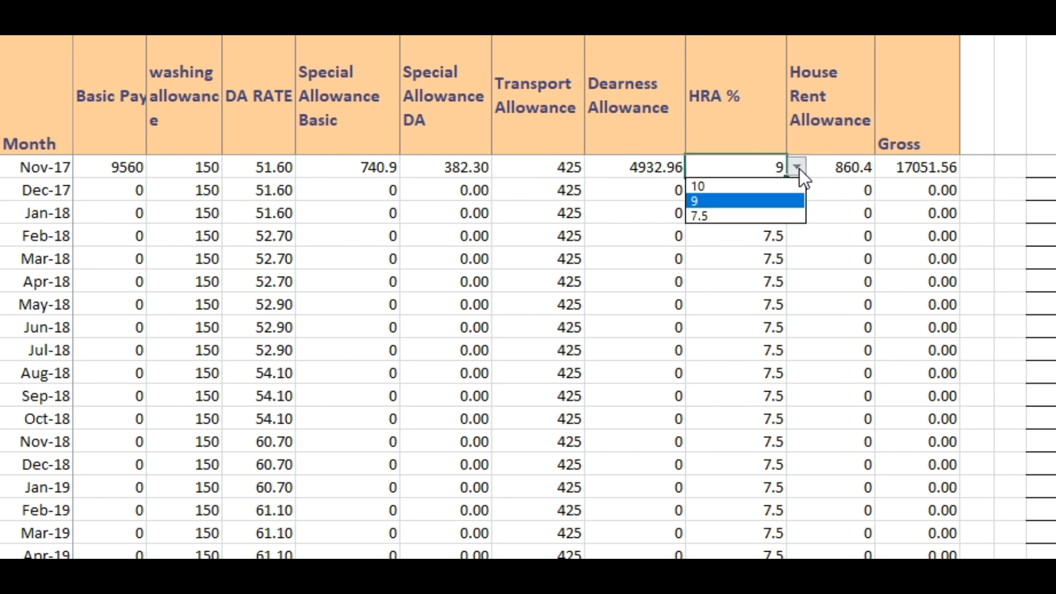
left_click(748, 217)
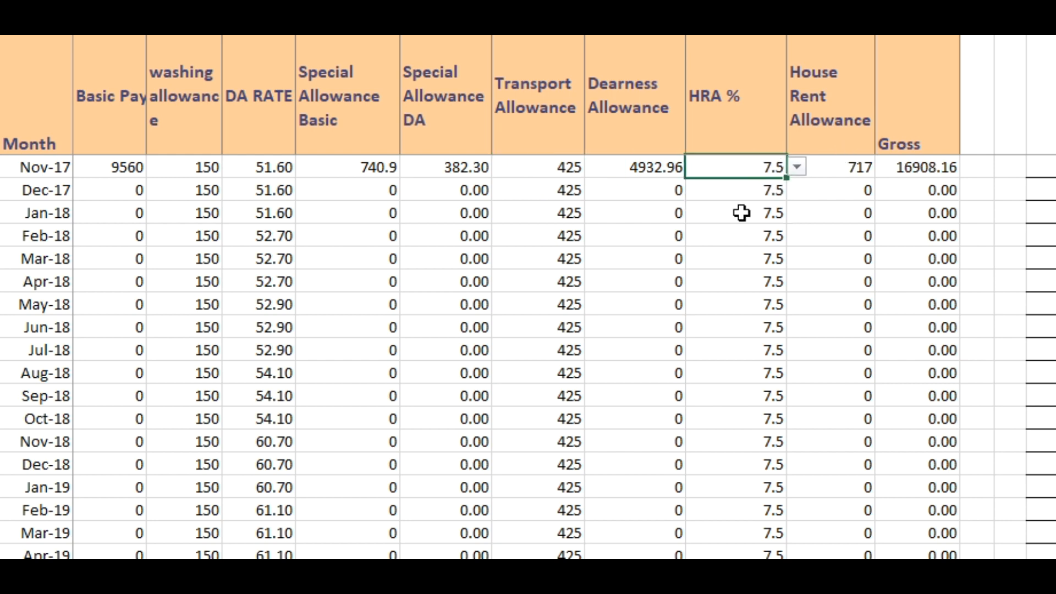
scroll(565, 297, "right", 10)
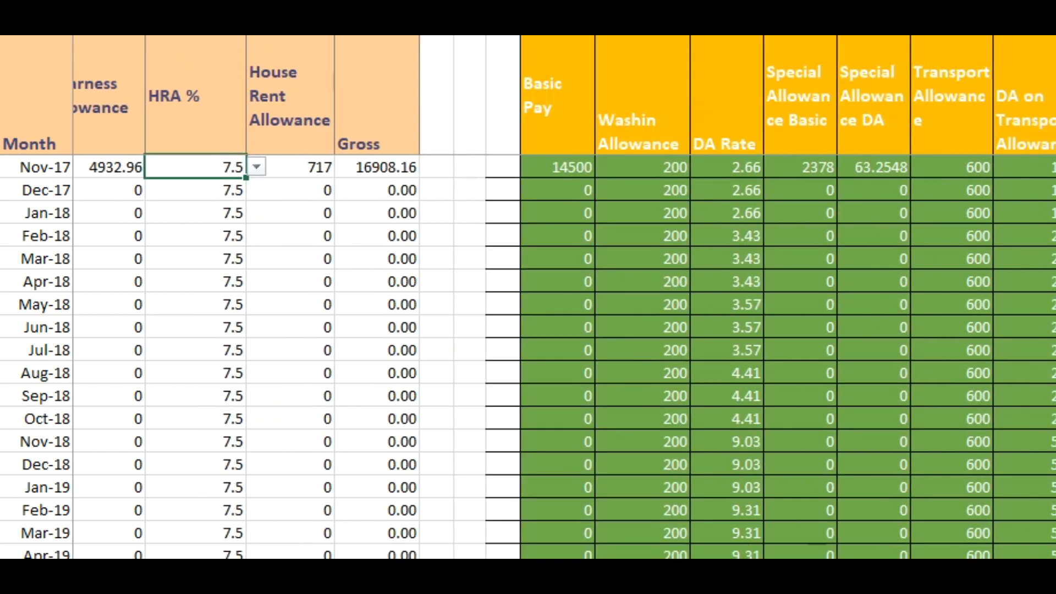
scroll(564, 297, "right", 2)
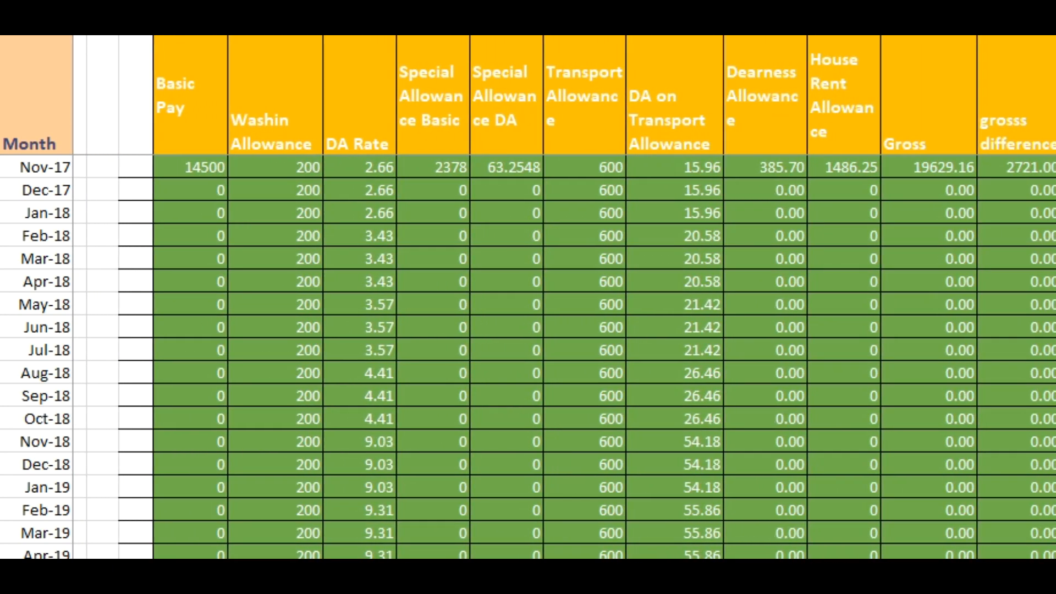
scroll(528, 297, "left", 12)
left_click(136, 205)
left_click(137, 189)
left_click(156, 190)
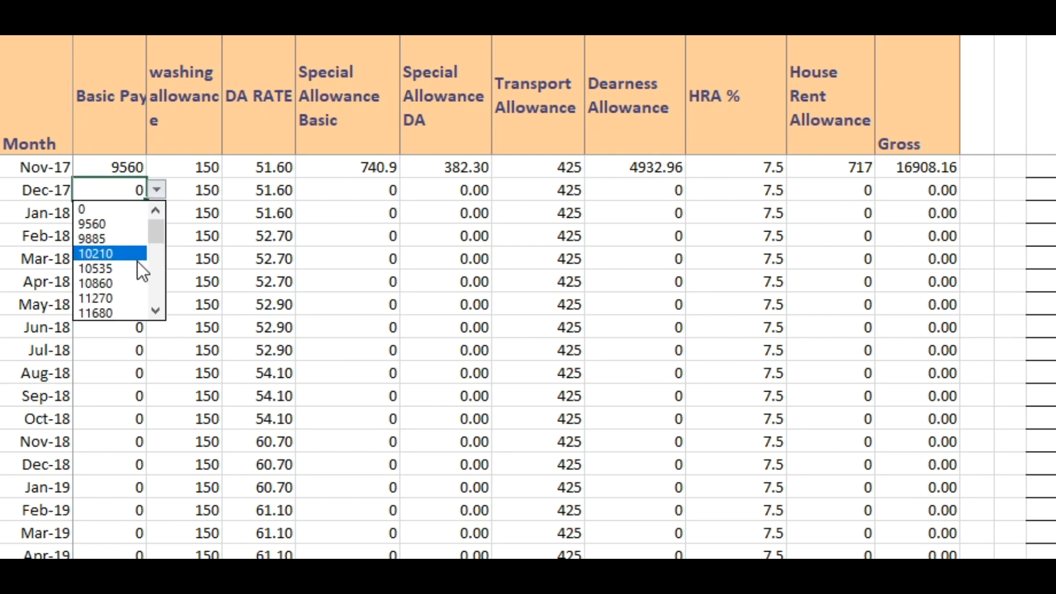
left_click(222, 223)
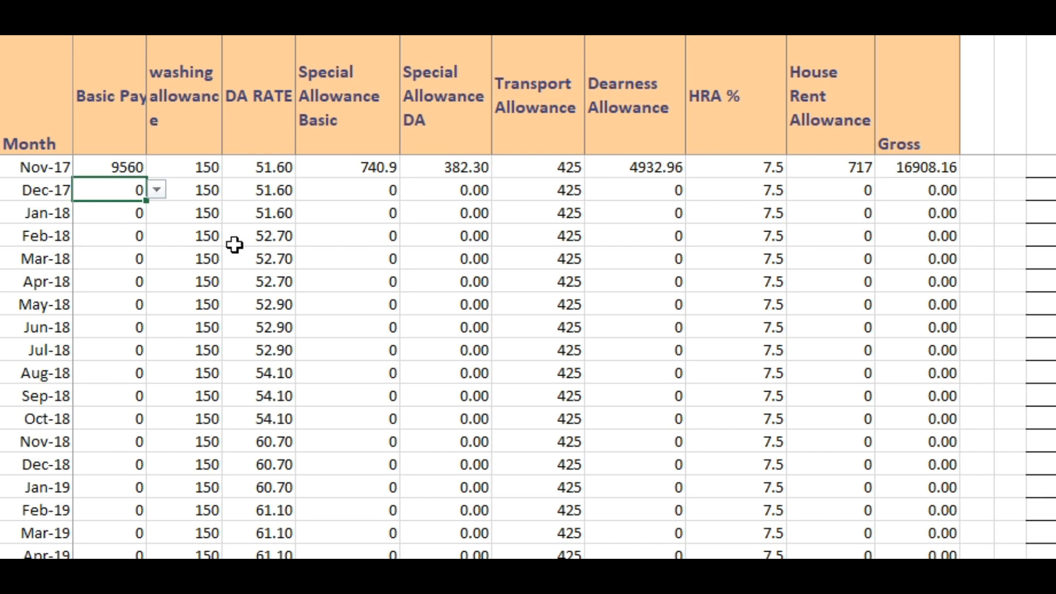
- Reset the Nov-17 Basic Pay in the existing-salary table to 0
left_click(132, 166)
left_click(156, 167)
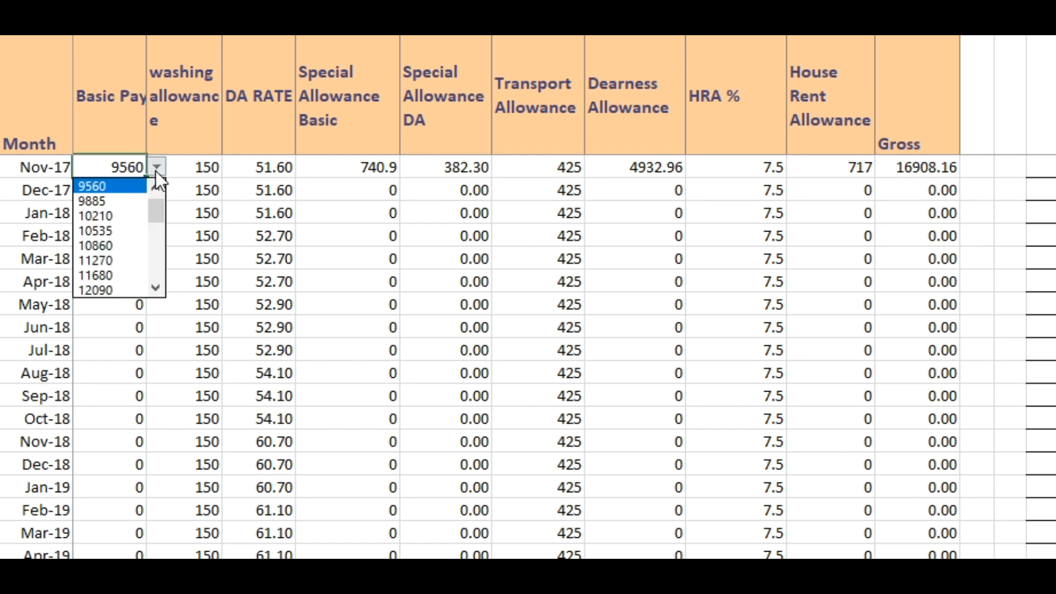
scroll(156, 204, "up", 1)
left_click(130, 187)
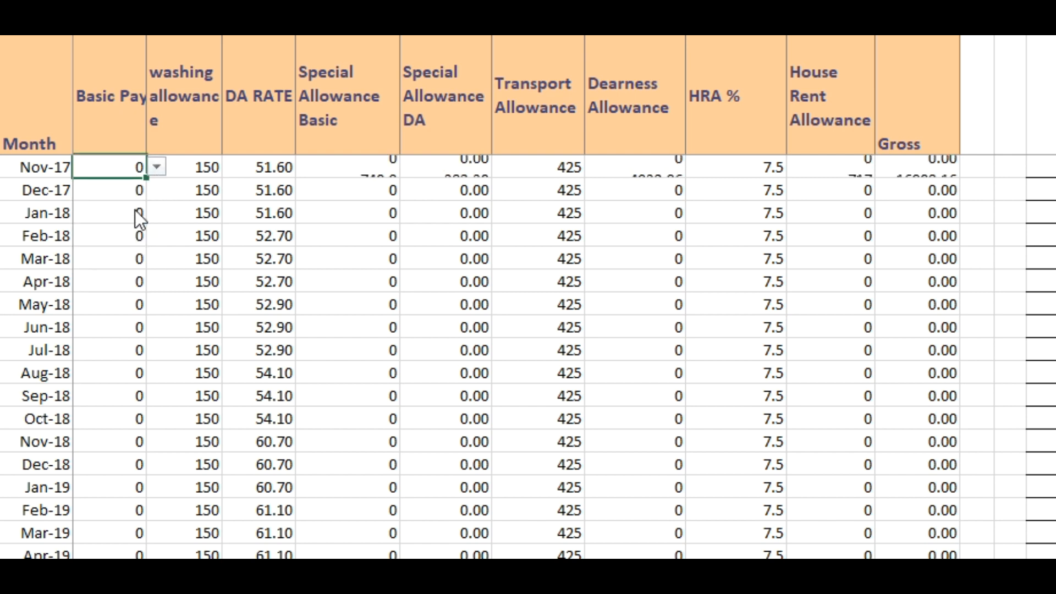
- Set the Feb-18 Basic Pay to 9560 and fill it down to Jan-19
left_click(131, 192)
left_click(130, 215)
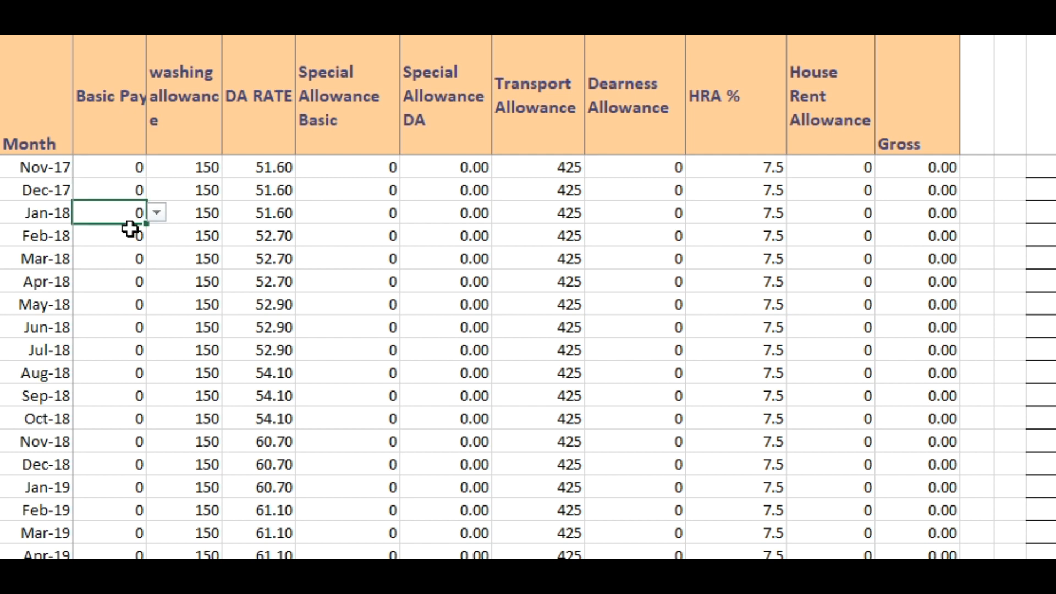
left_click(129, 238)
left_click(157, 235)
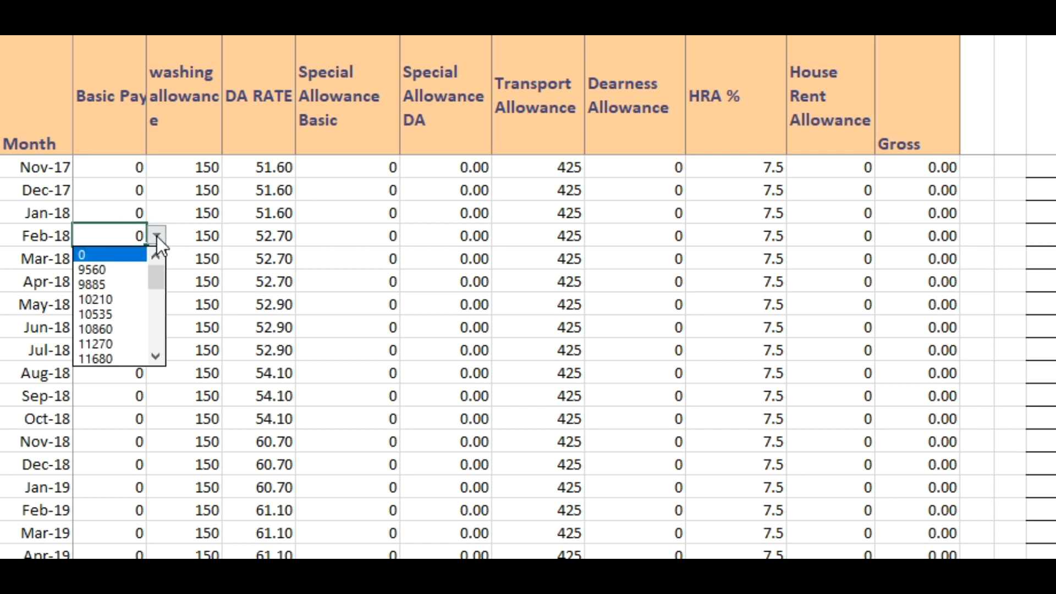
left_click(137, 275)
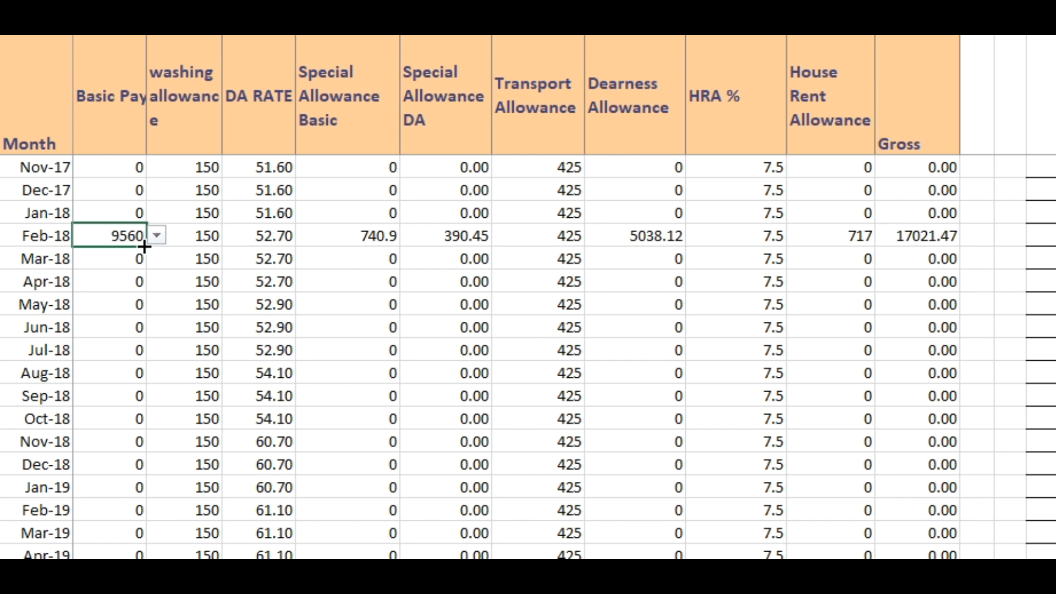
left_click_drag(144, 247, 117, 499)
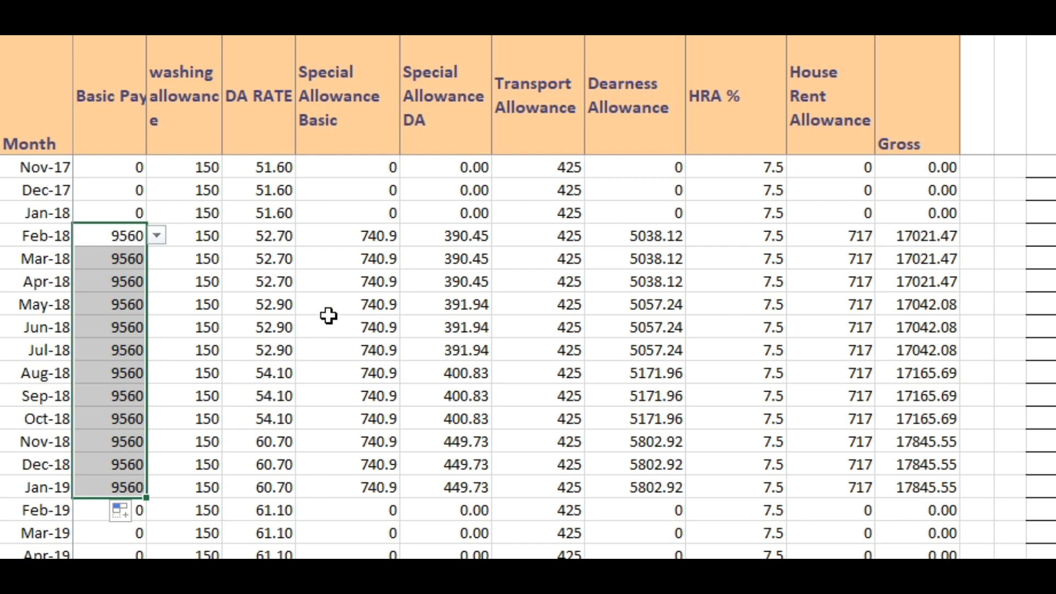
- Set the Feb-19 Basic Pay to 9885 and fill it down to Dec-19
scroll(329, 312, "down", 1)
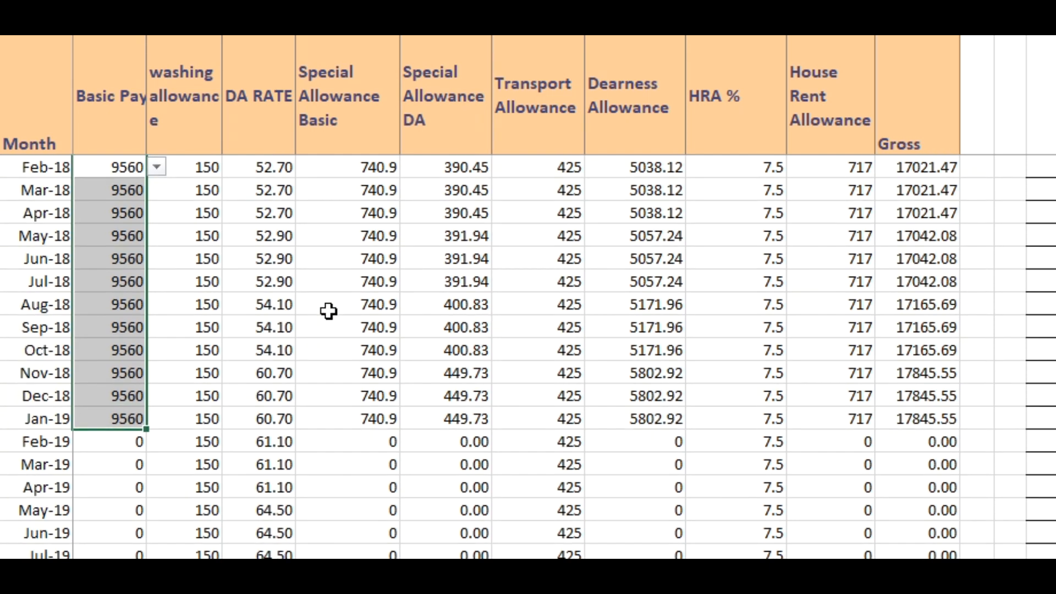
left_click(117, 443)
left_click(157, 442)
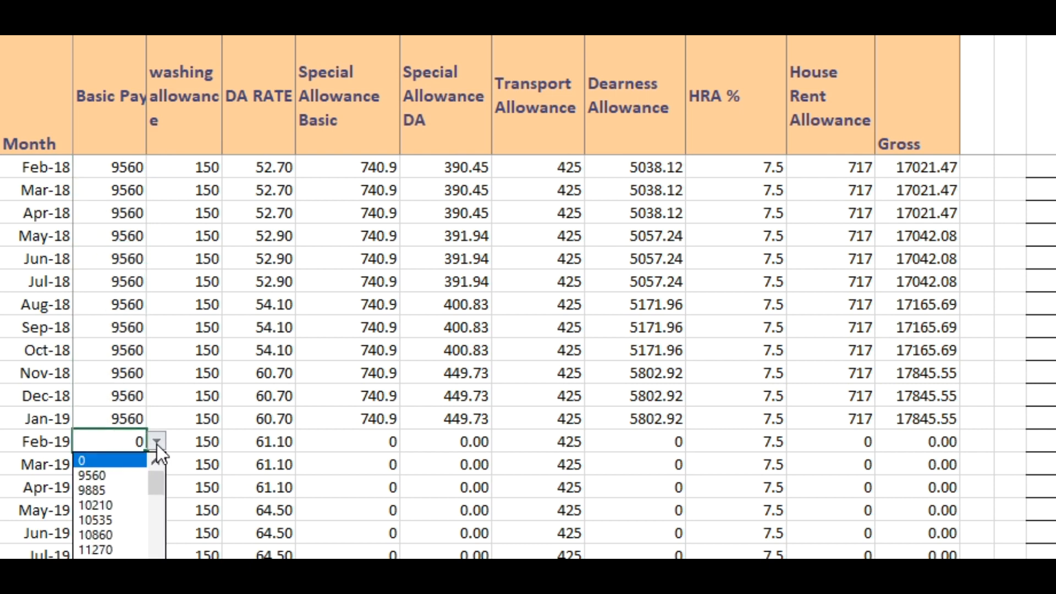
left_click(125, 491)
scroll(253, 402, "down", 1)
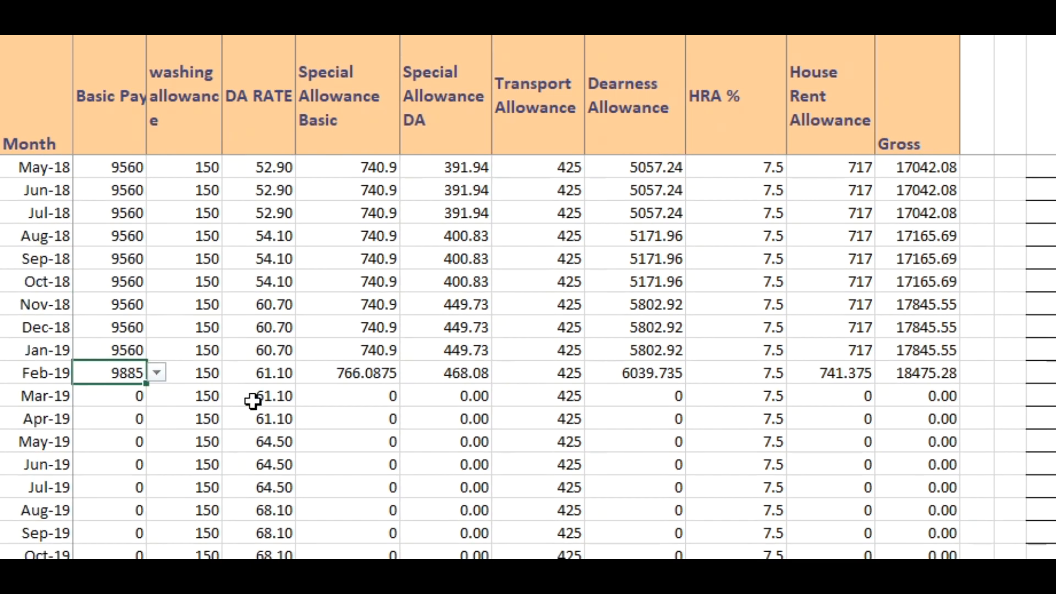
scroll(253, 401, "down", 1)
left_click_drag(146, 315, 141, 519)
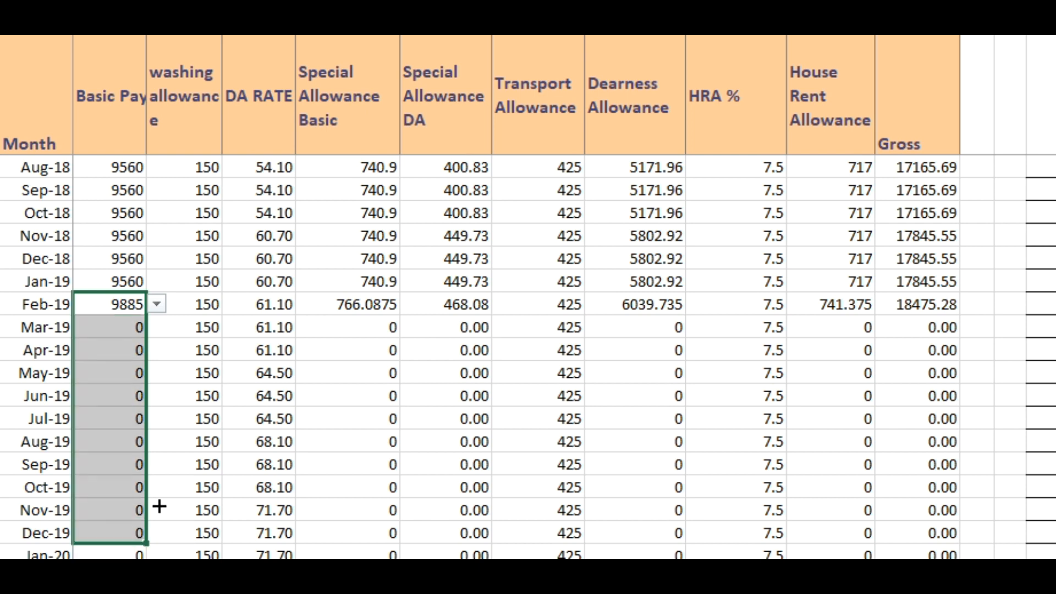
- Set the Jan-20 Basic Pay in the existing-salary table to 9885
scroll(272, 405, "down", 2)
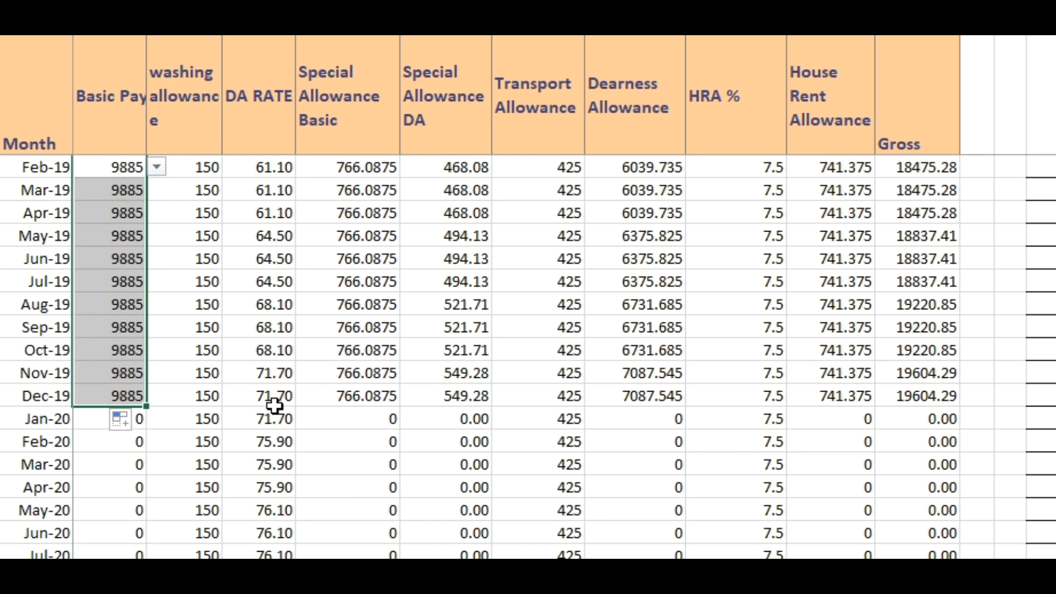
left_click(98, 421)
left_click(158, 418)
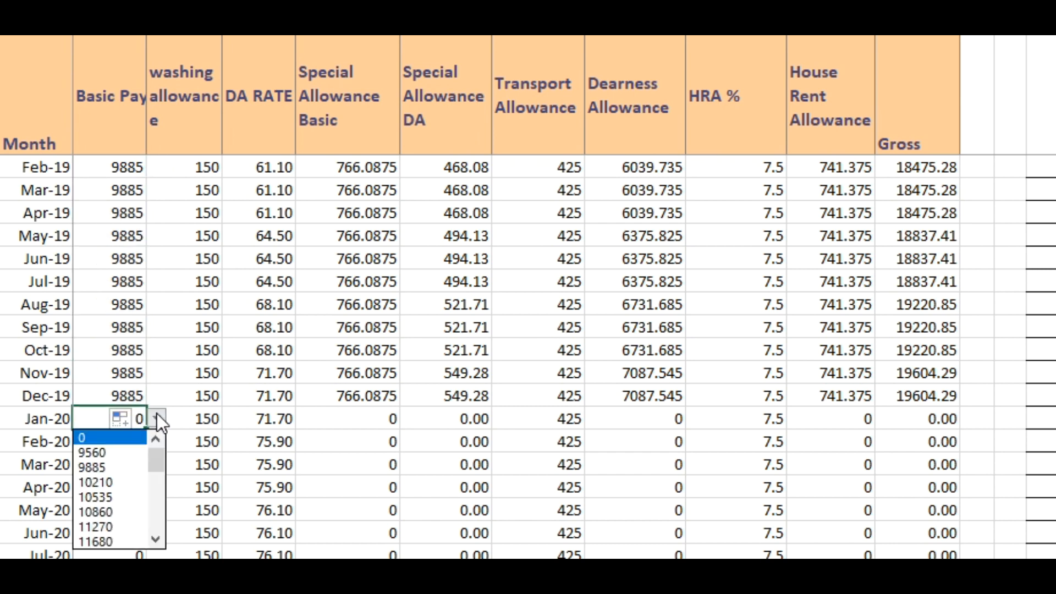
left_click(107, 467)
- Set the Feb-20 Basic Pay to 10210 and fill it down the remaining months
left_click(97, 443)
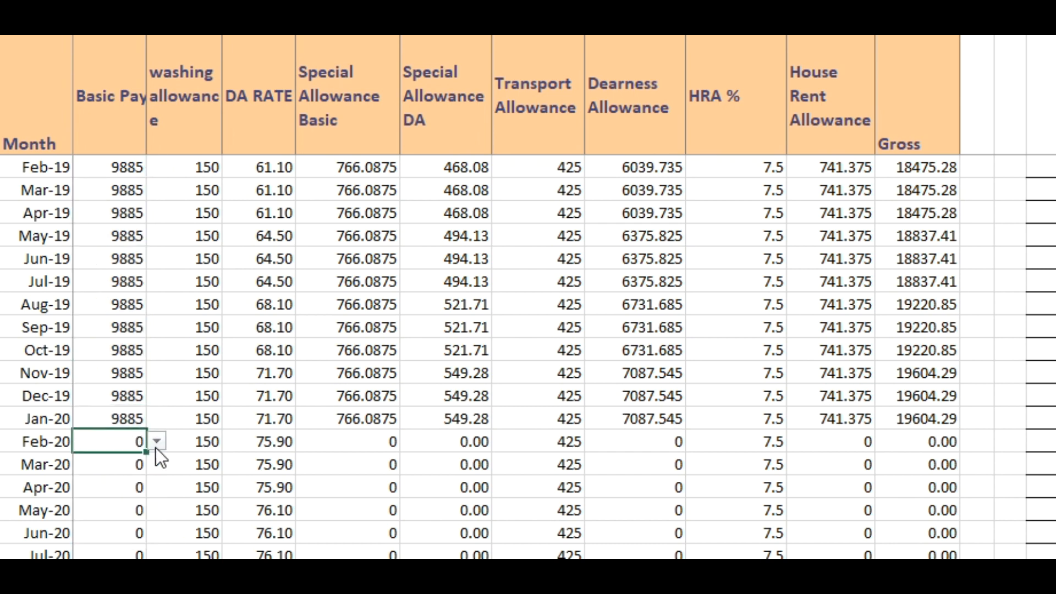
left_click(157, 445)
left_click(110, 503)
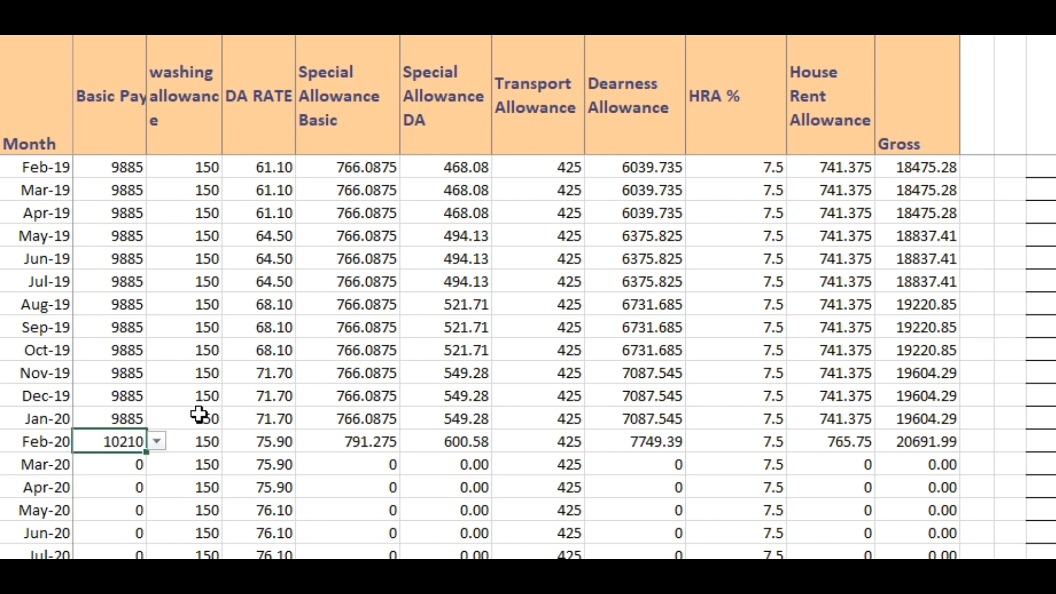
scroll(199, 415, "down", 1)
double_click(145, 383)
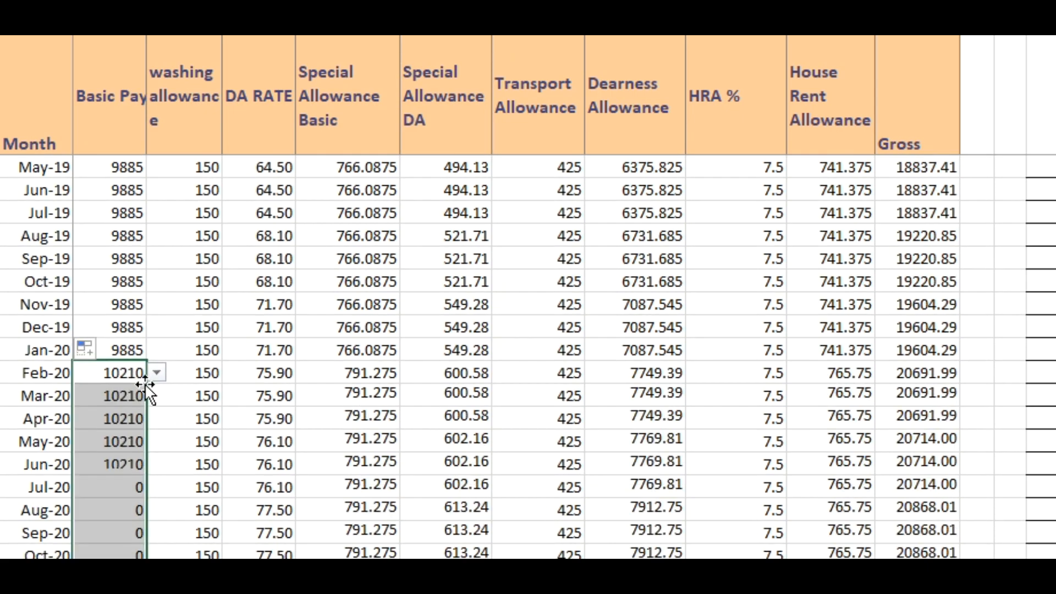
- Check the Nov-17 Transport Allowance and HRA %, the revised table's monthly gross differences and the total arrear
scroll(454, 299, "up", 6)
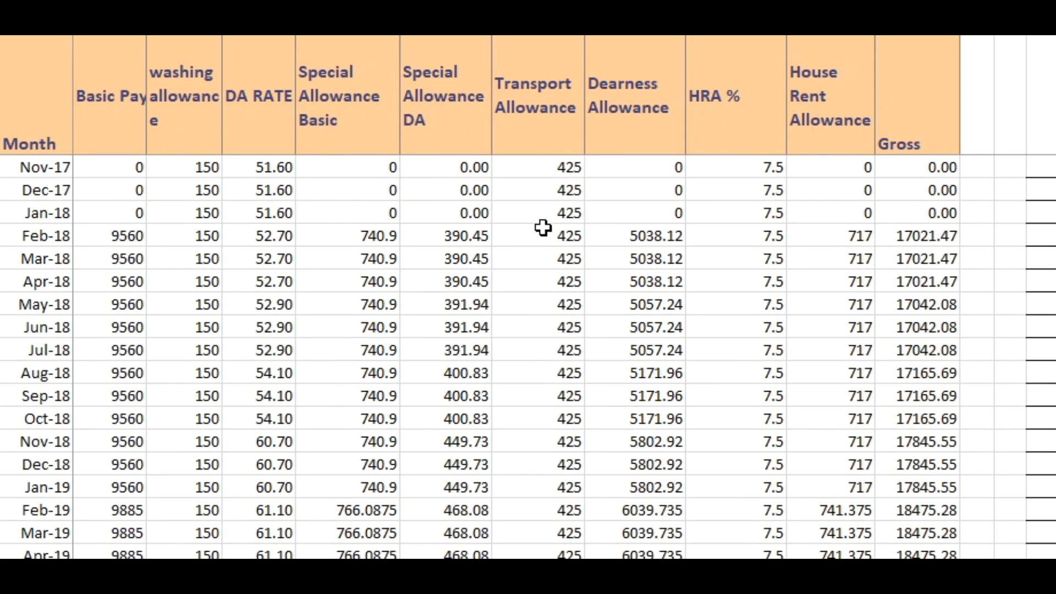
left_click(546, 164)
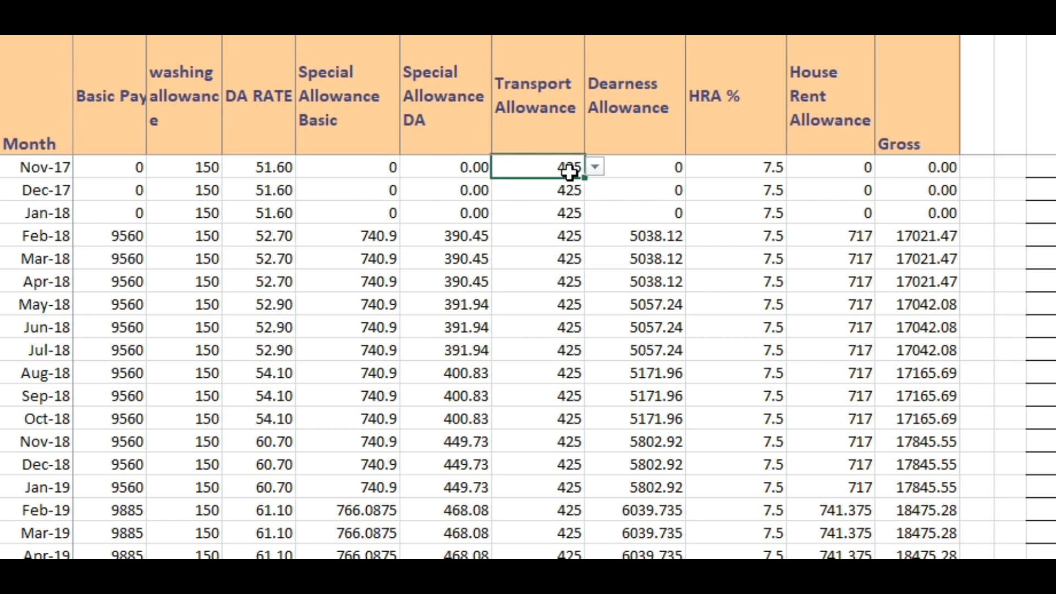
left_click(740, 170)
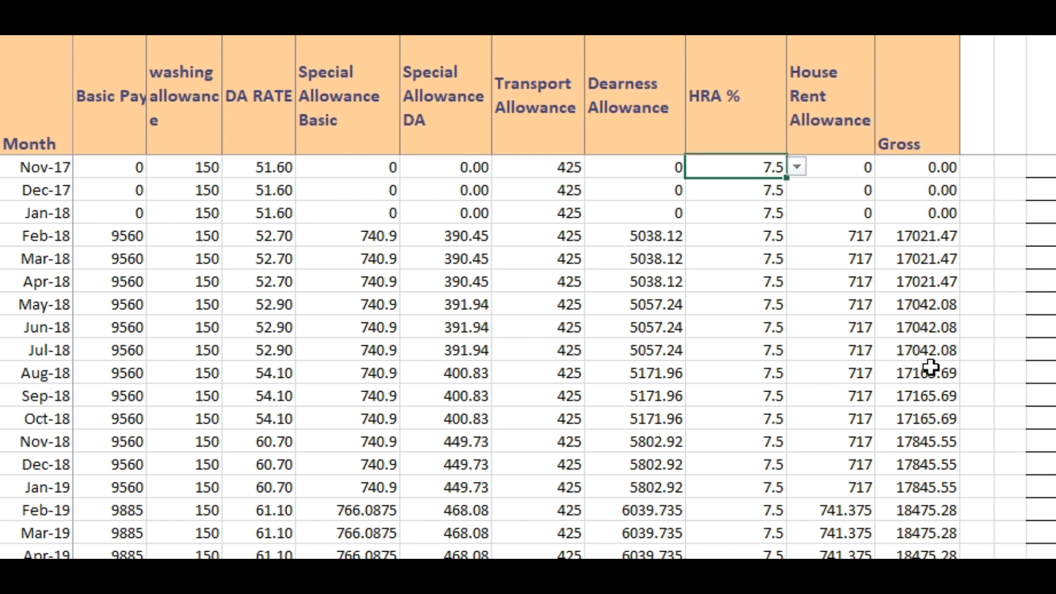
scroll(564, 297, "right", 10)
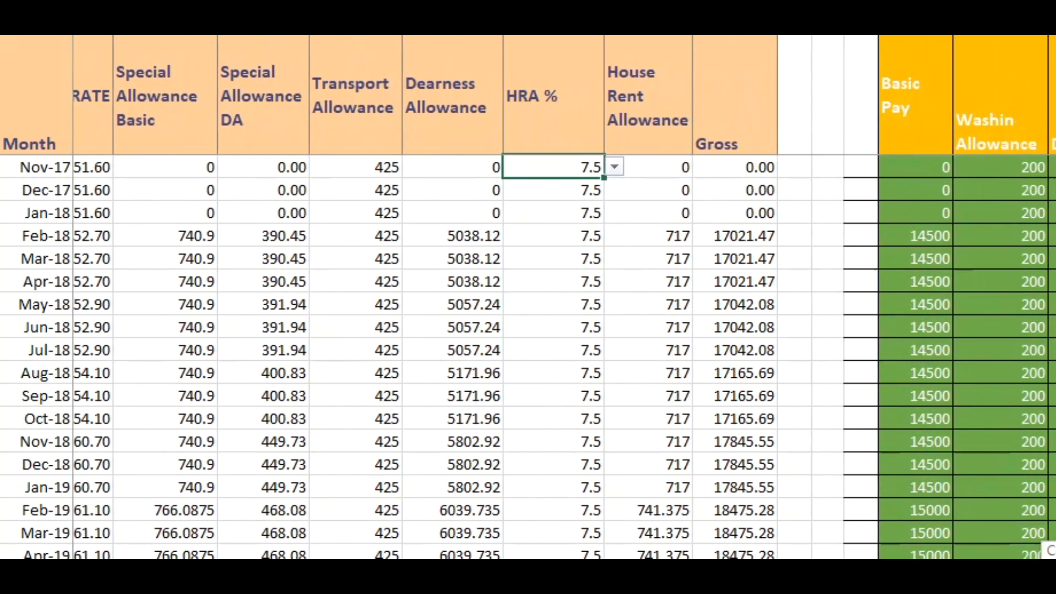
scroll(1049, 550, "right", 2)
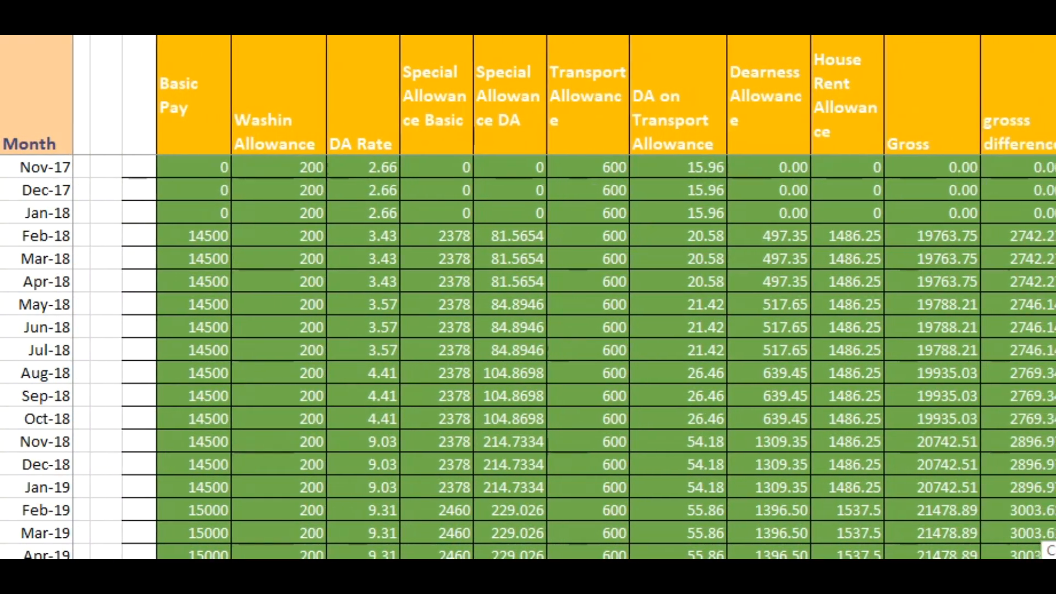
scroll(948, 388, "down", 9)
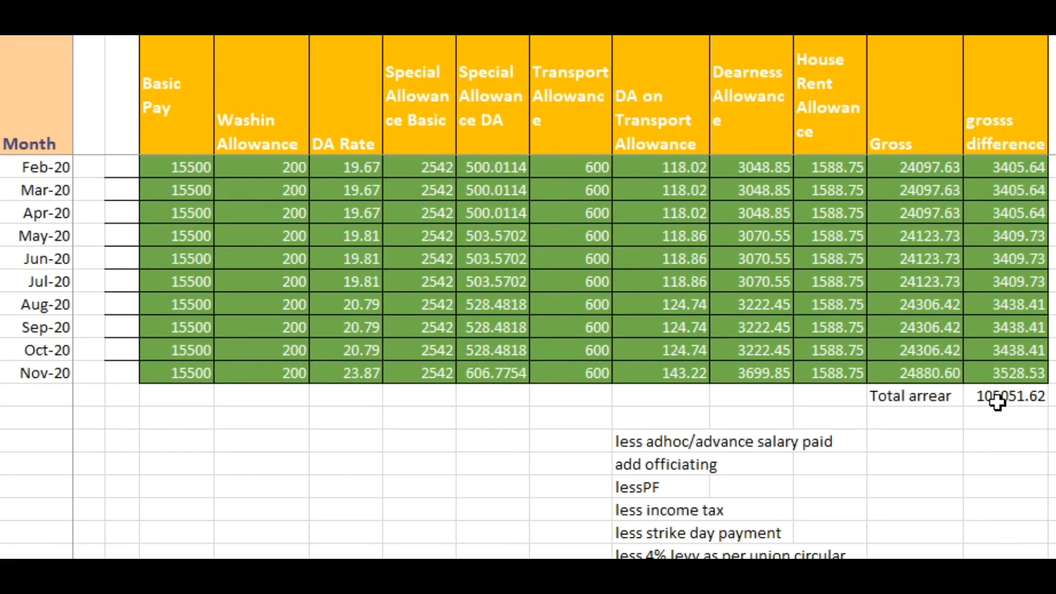
scroll(1001, 412, "up", 1)
- Open the month-wise 10th versus 11th Bipartite comparison and select Nov-17 as its month
left_click(1005, 463)
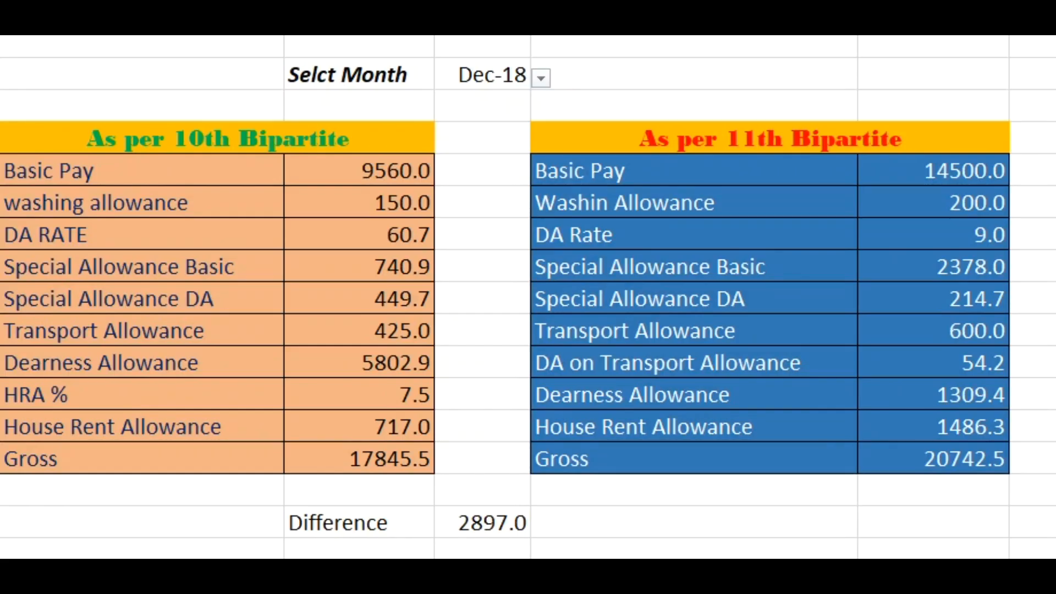
left_click(549, 76)
left_click(545, 80)
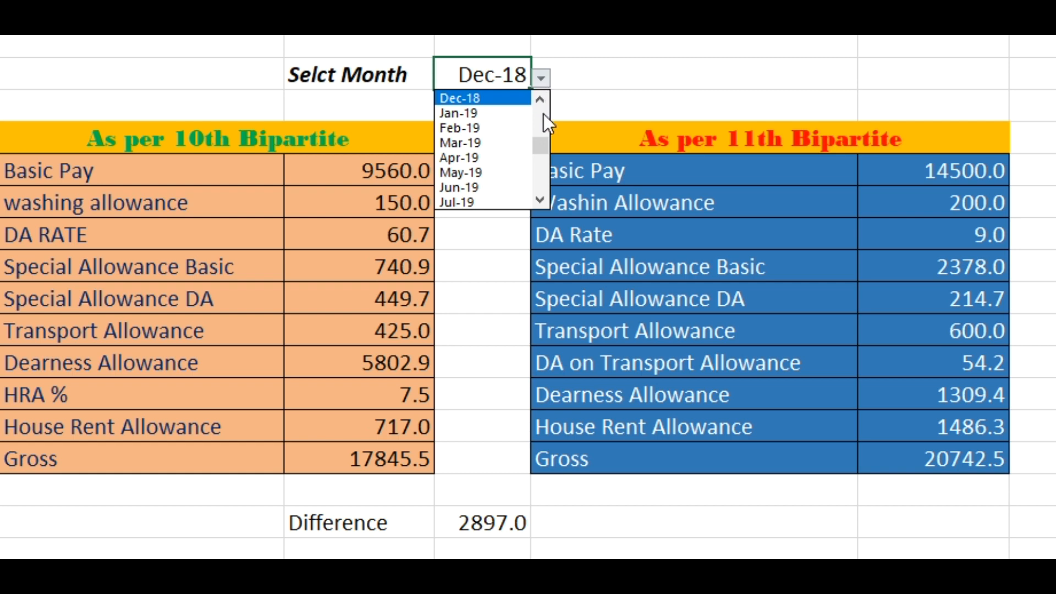
left_click_drag(540, 156, 530, 100)
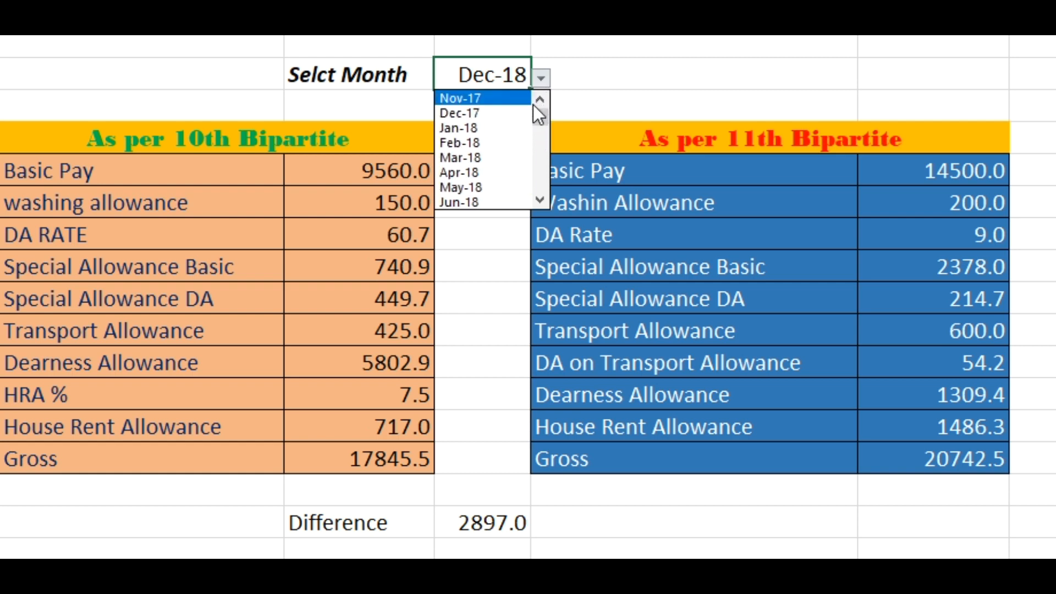
left_click(484, 101)
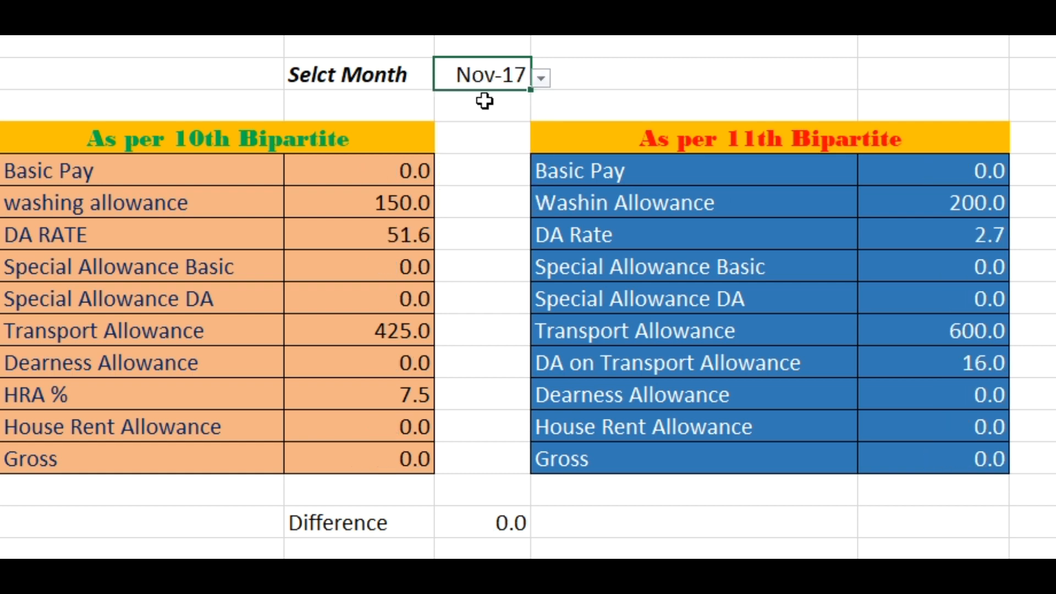
- Switch the comparison month to Feb-18 and check the gross pay difference between the two settlements
left_click(542, 78)
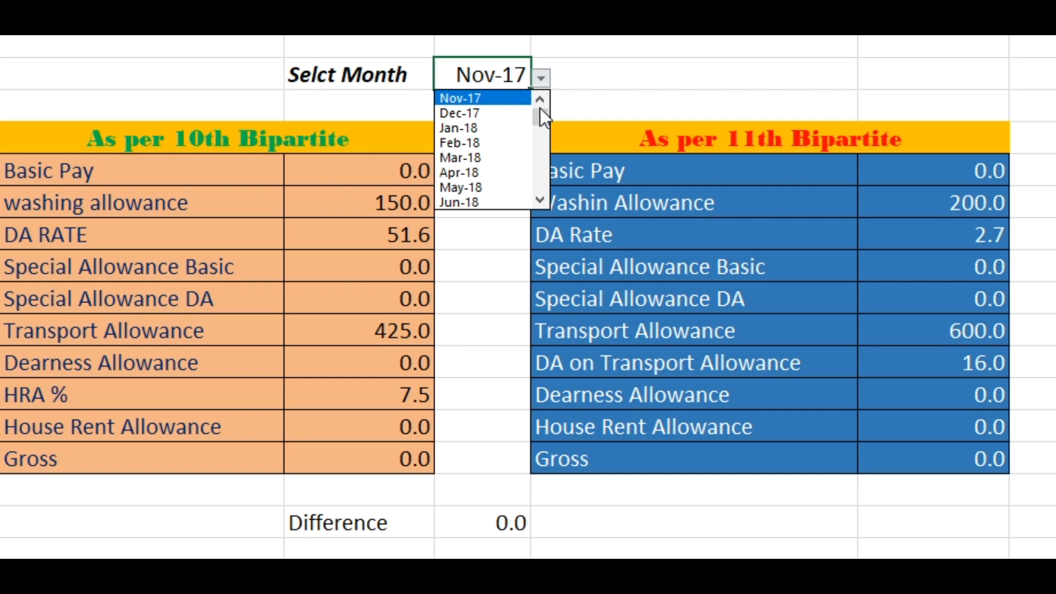
left_click(506, 143)
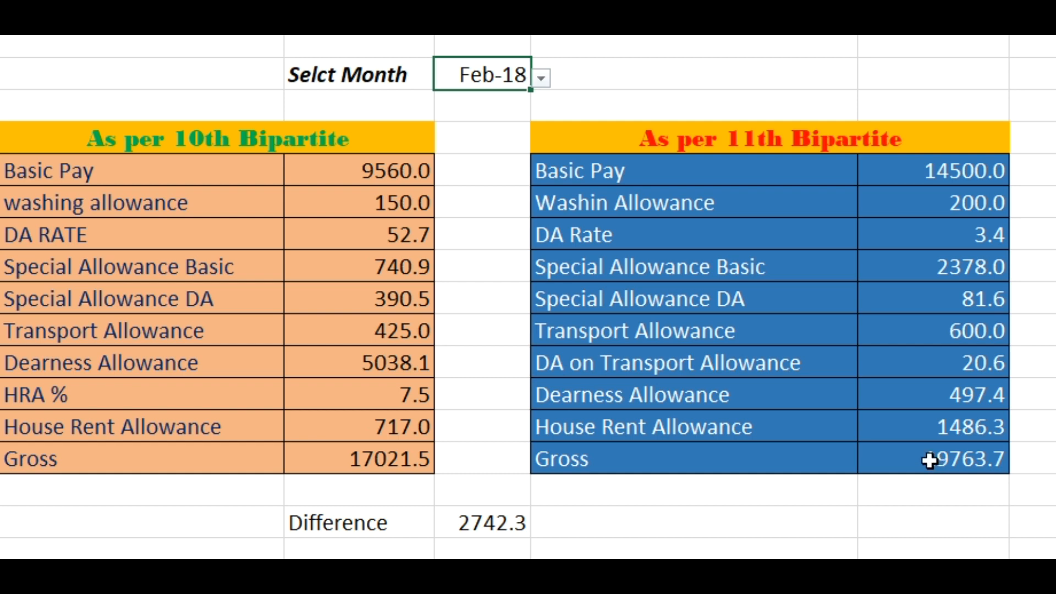
left_click(513, 527)
- Change the selected month in the Bipartite pay comparison to Jul-18
left_click(484, 76)
left_click(546, 75)
left_click(490, 81)
left_click(541, 77)
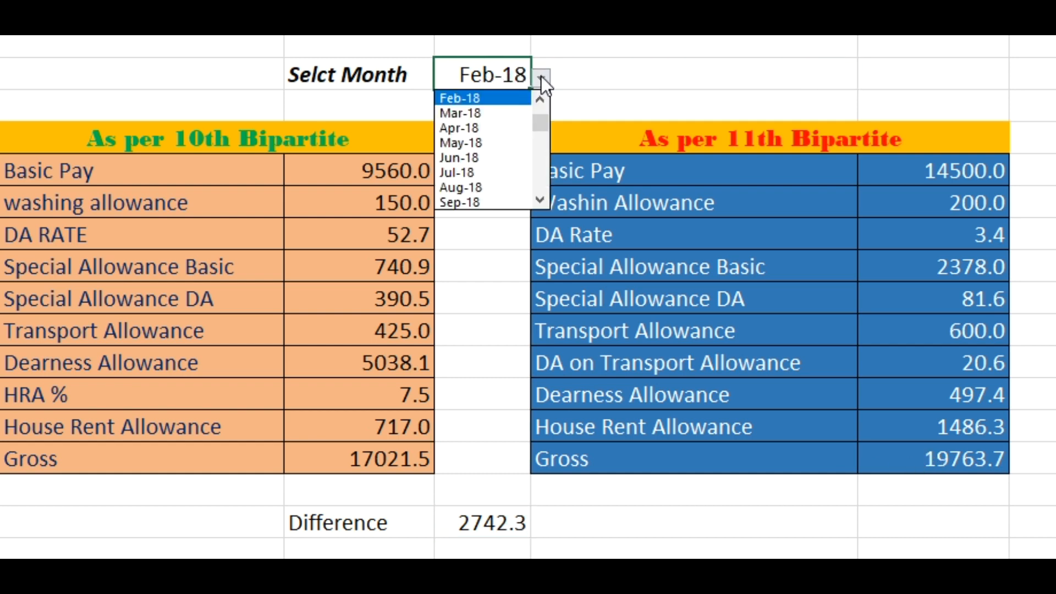
left_click(484, 173)
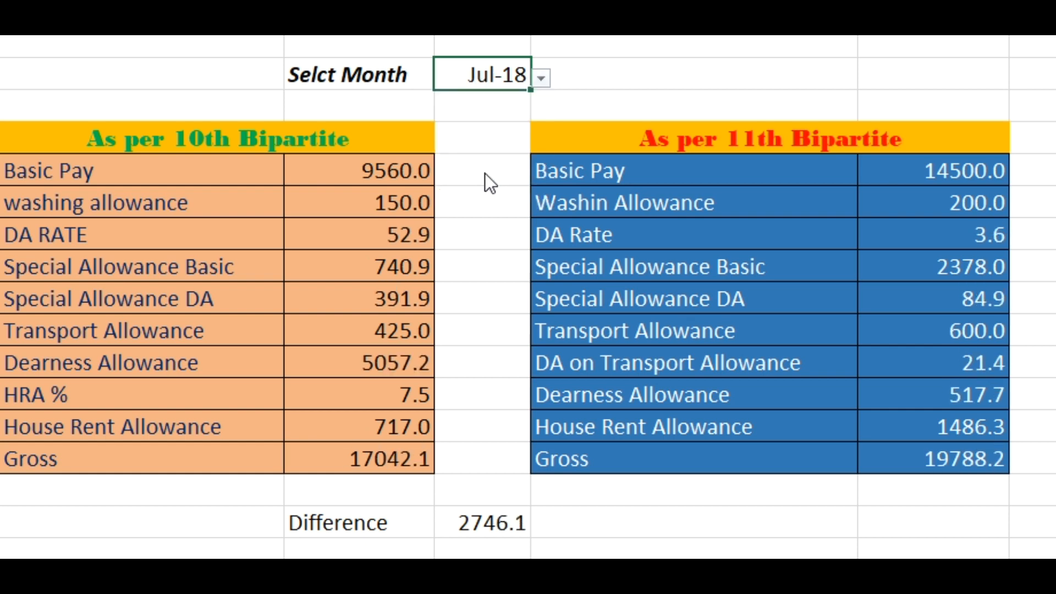
- Set the month of the 10th and 11th Bipartite salary comparison to Oct-19
left_click(542, 78)
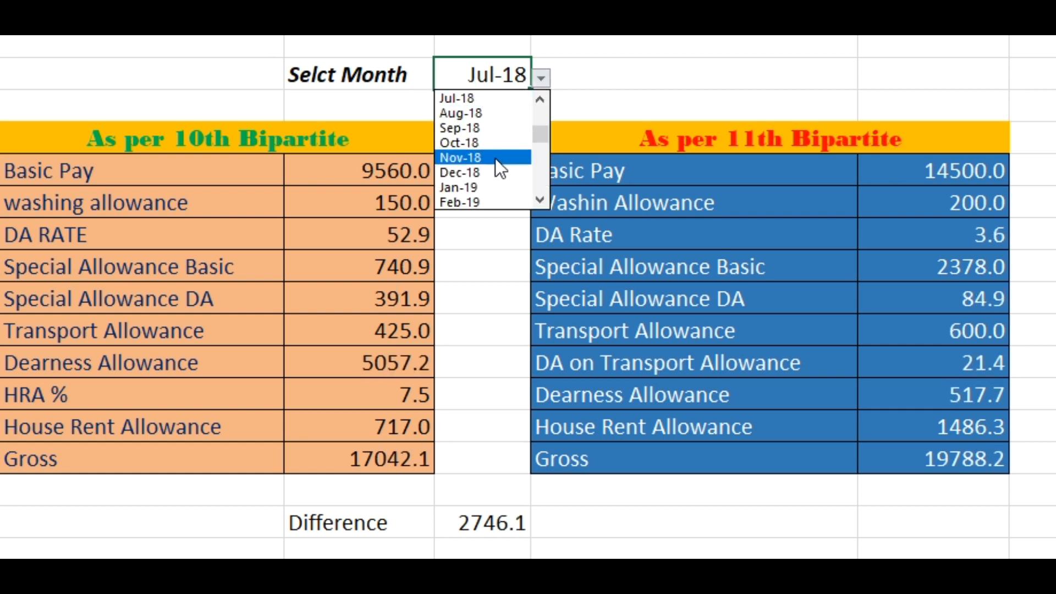
scroll(538, 156, "down", 2)
scroll(532, 148, "down", 2)
left_click(473, 186)
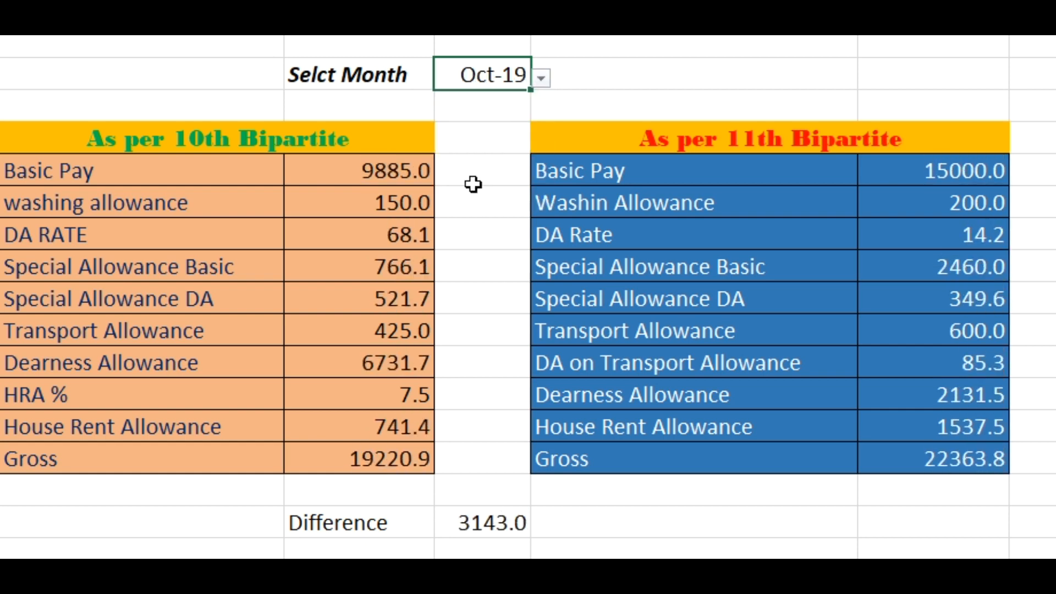